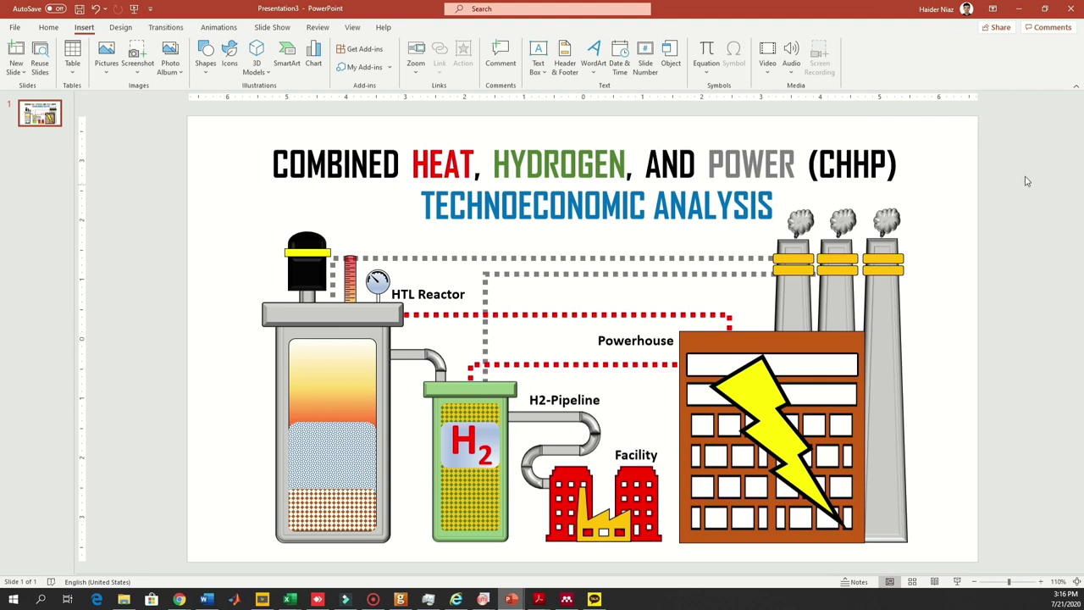
Copy the brick Powerhouse building with its bolt from slide 1 and paste it onto a new slide 2.
click(846, 355)
shift+click(845, 361)
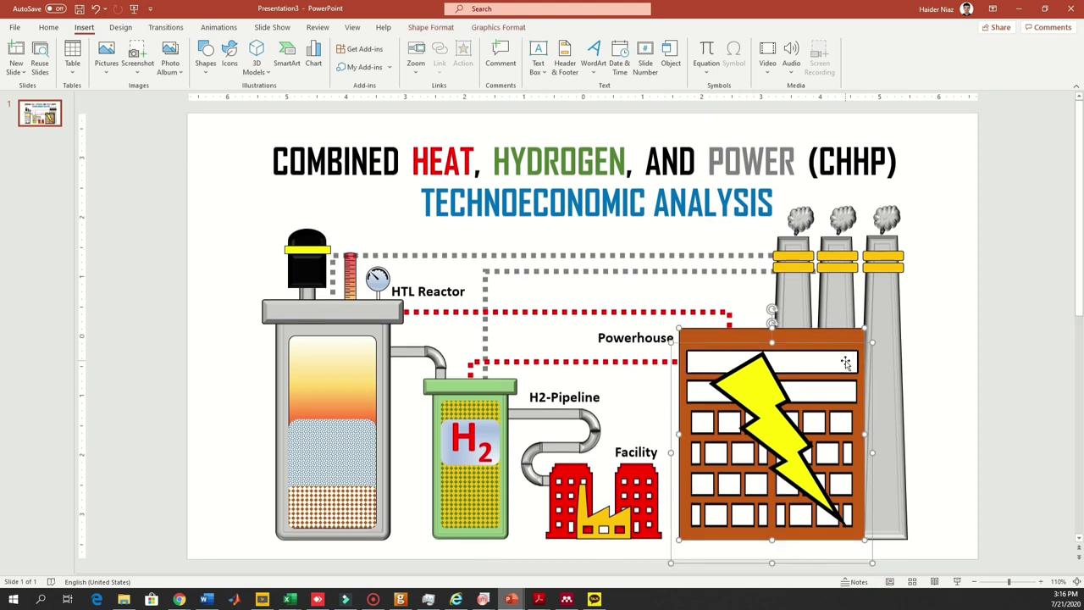
click(23, 138)
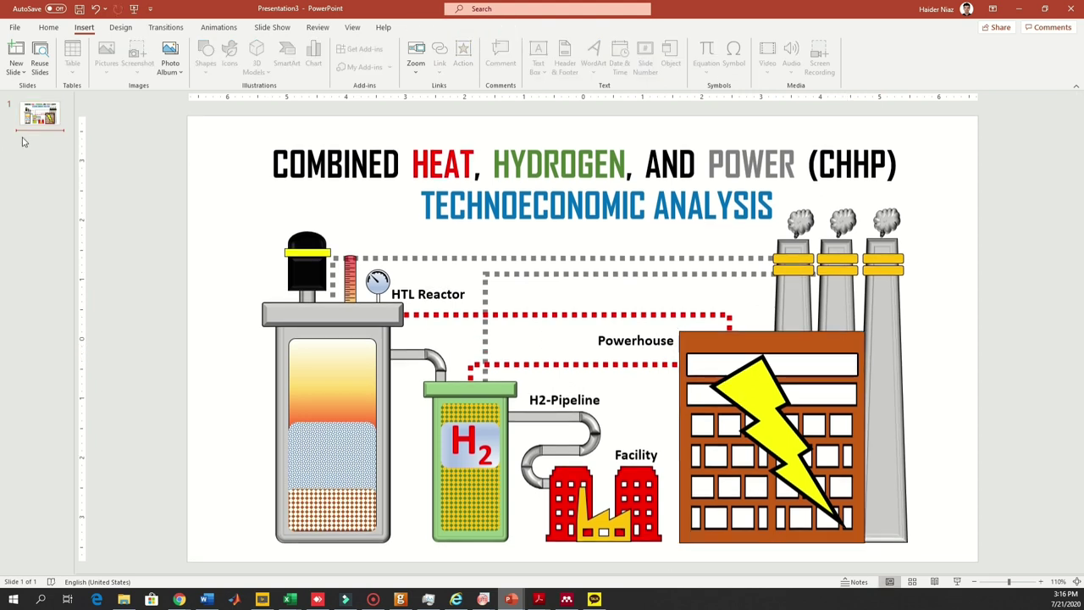
key(ctrl+v)
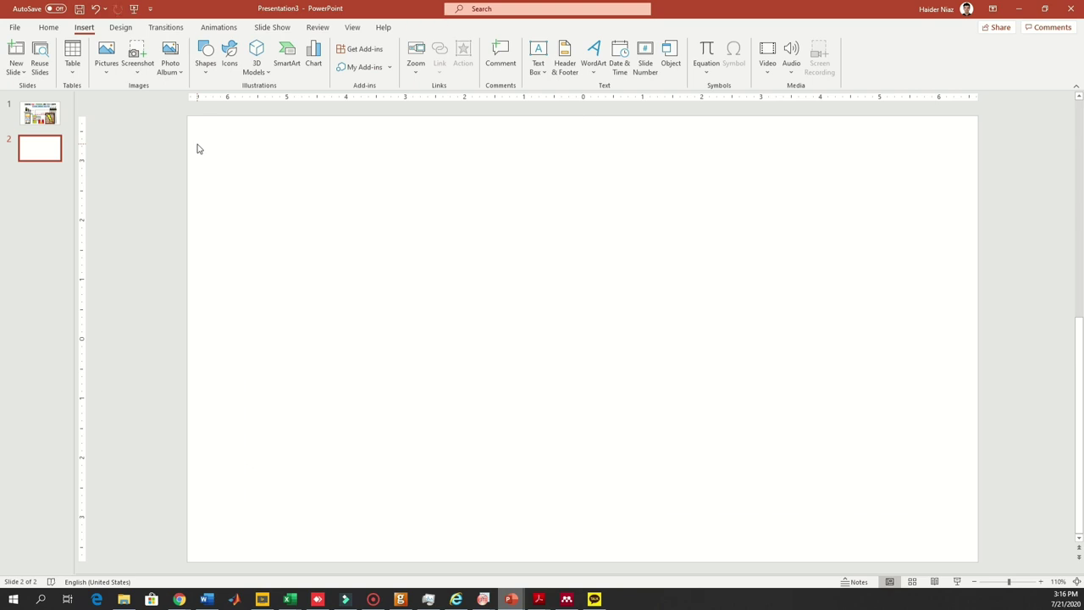
key(ctrl+v)
Group the pasted building and its overlapping object into a single object.
click(903, 309)
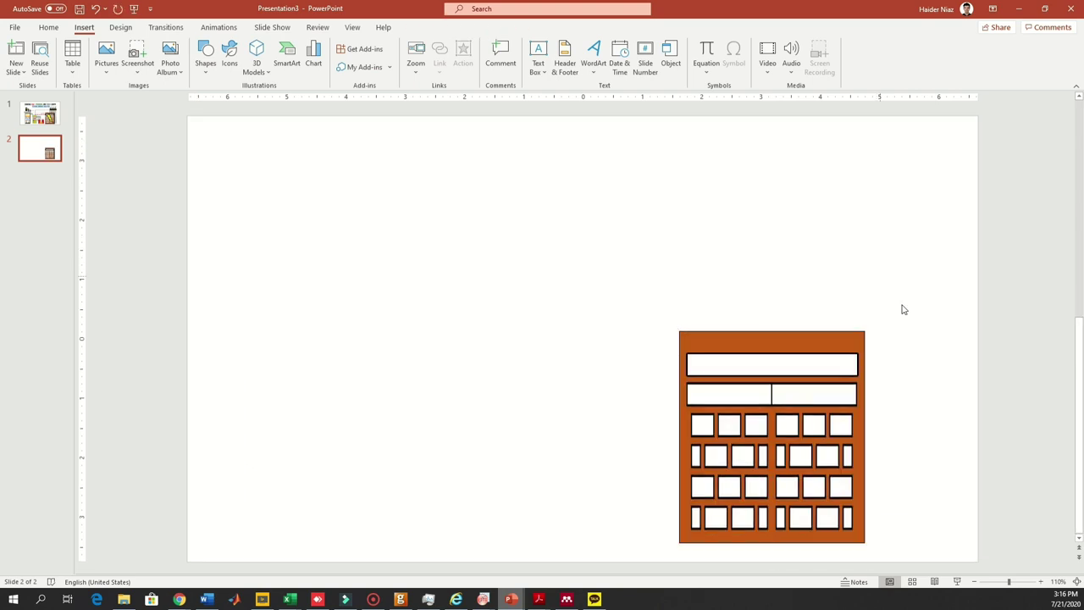
key(ctrl+a)
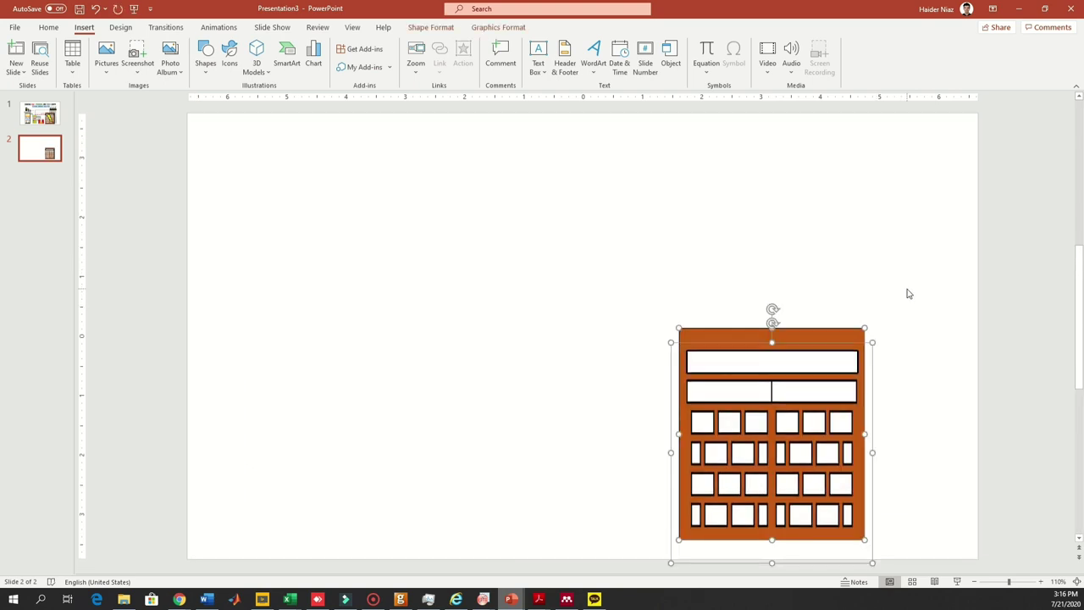
drag(910, 285, 637, 570)
right_click(740, 346)
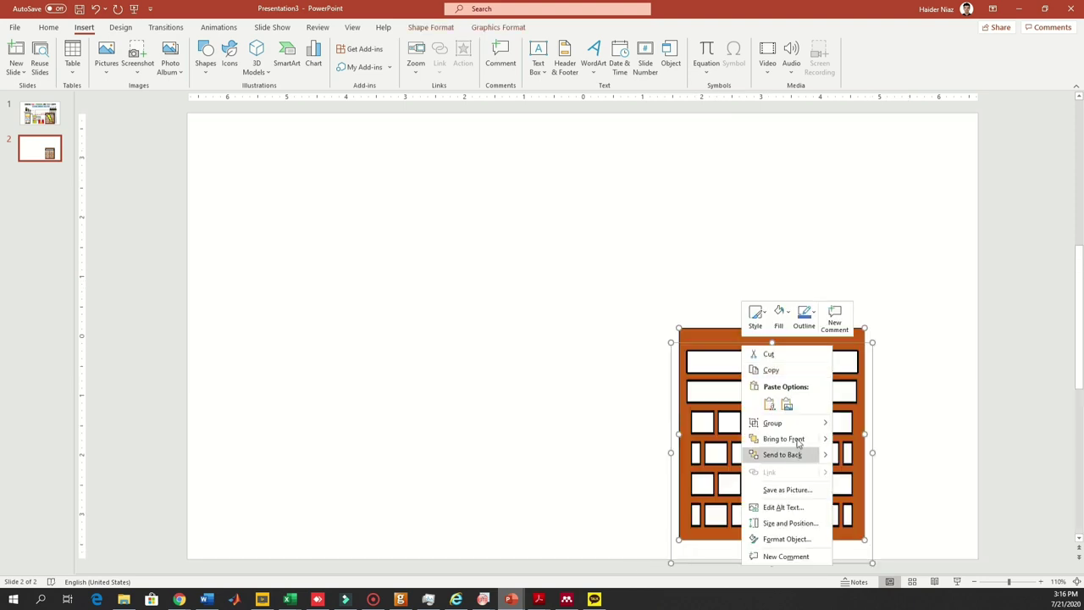
mouse_move(801, 427)
click(850, 429)
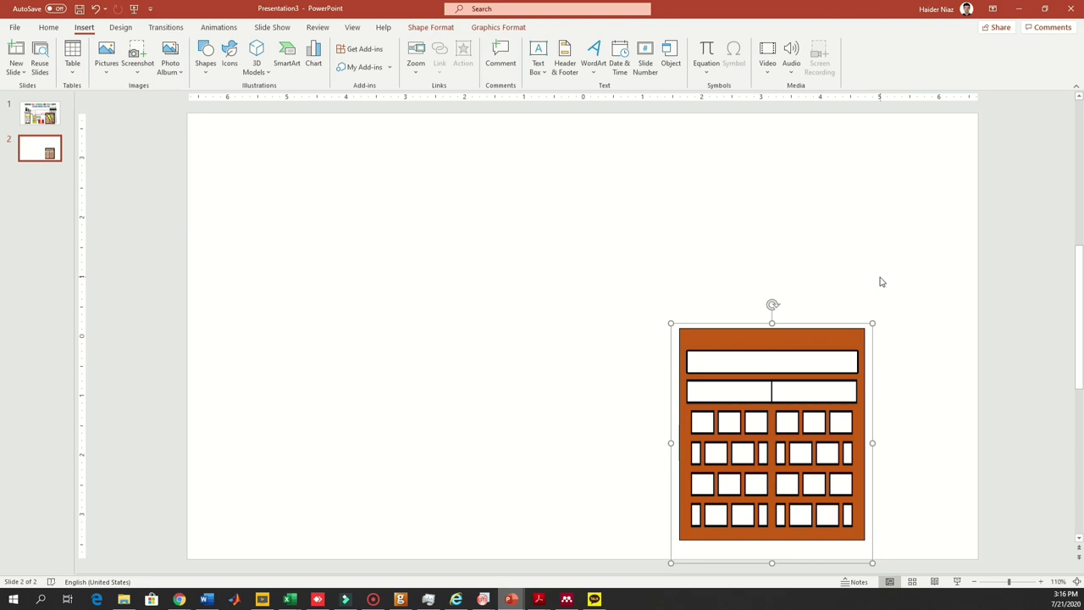
click(222, 28)
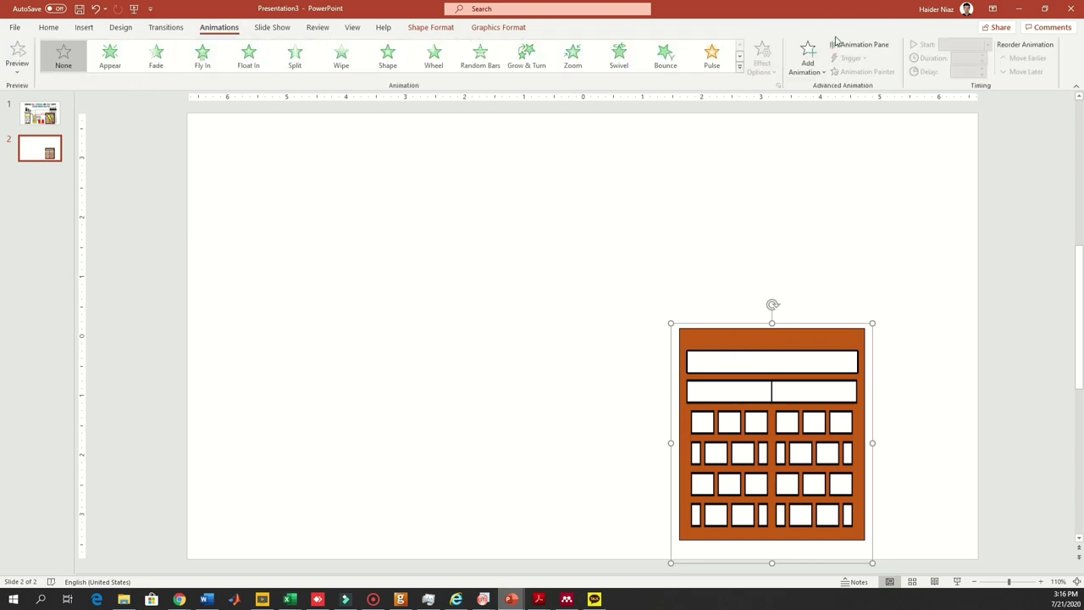
Give the building group an Appear entrance, then select the lightning bolt on slide 1.
click(860, 44)
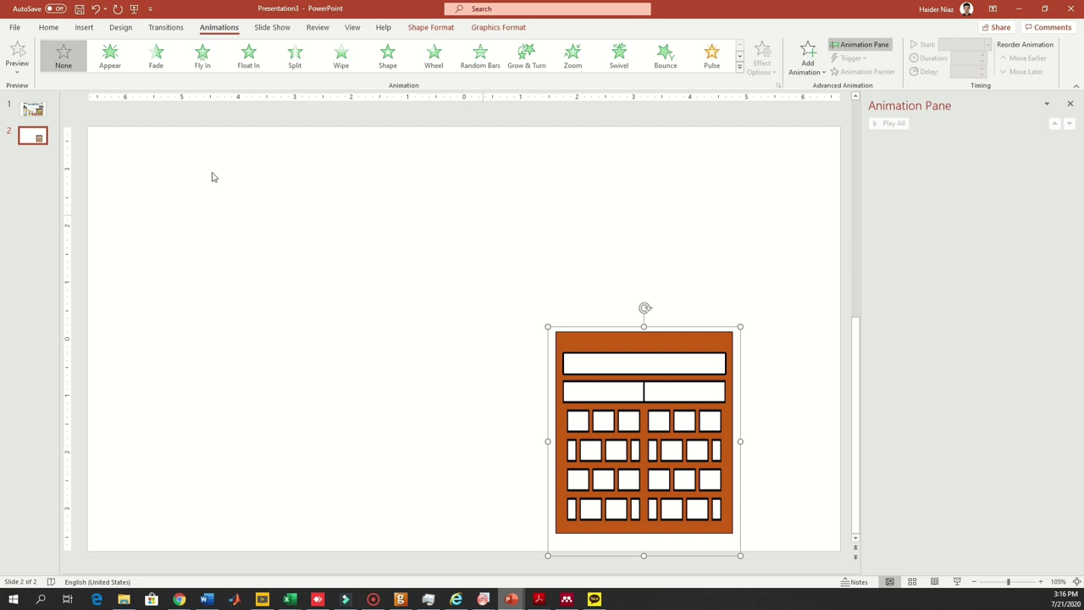
click(112, 60)
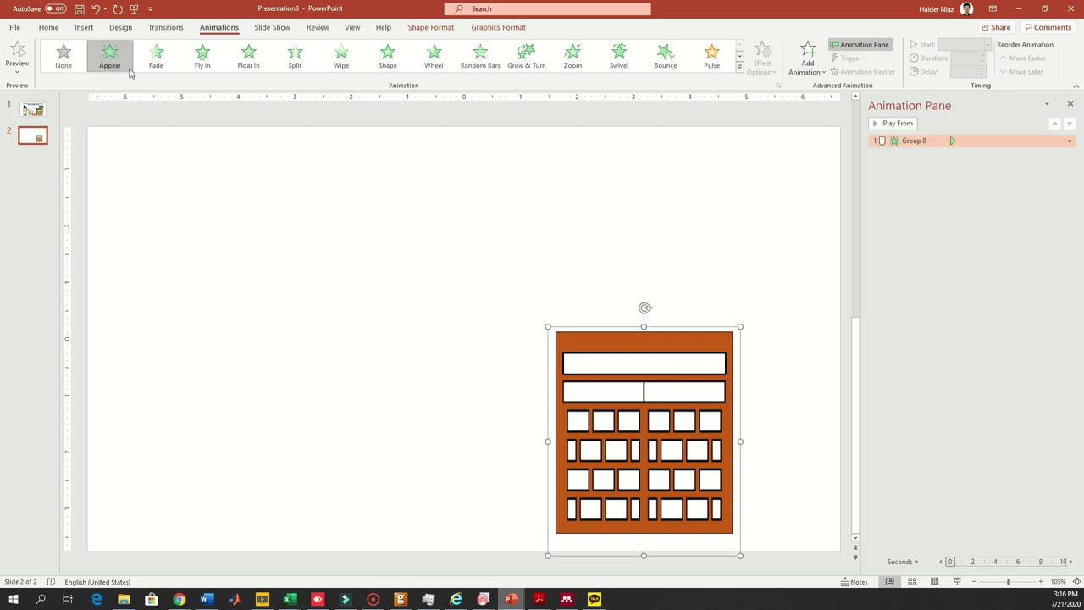
click(603, 241)
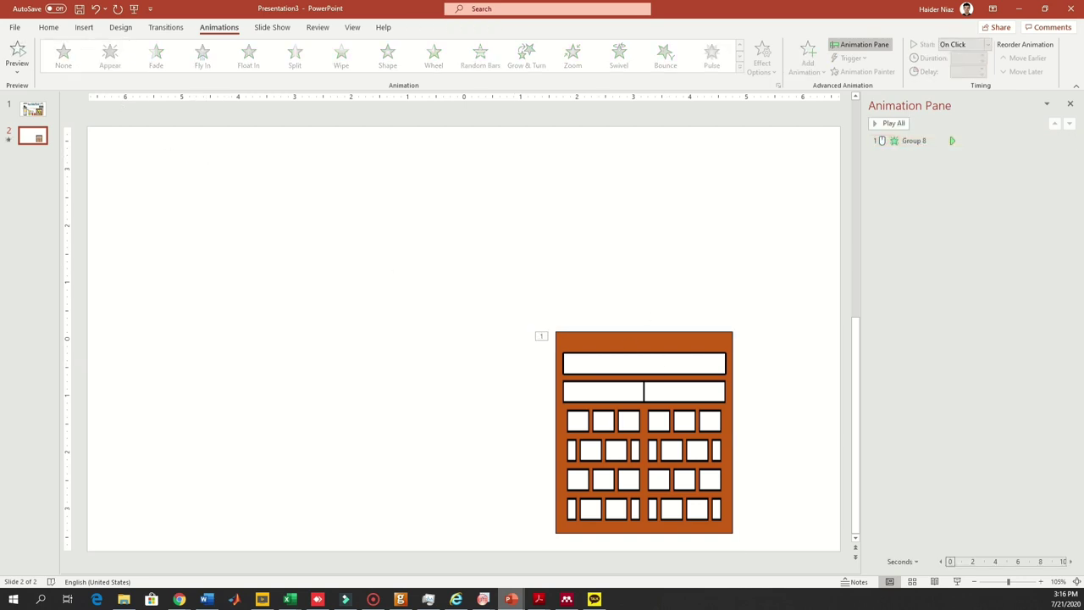
click(41, 112)
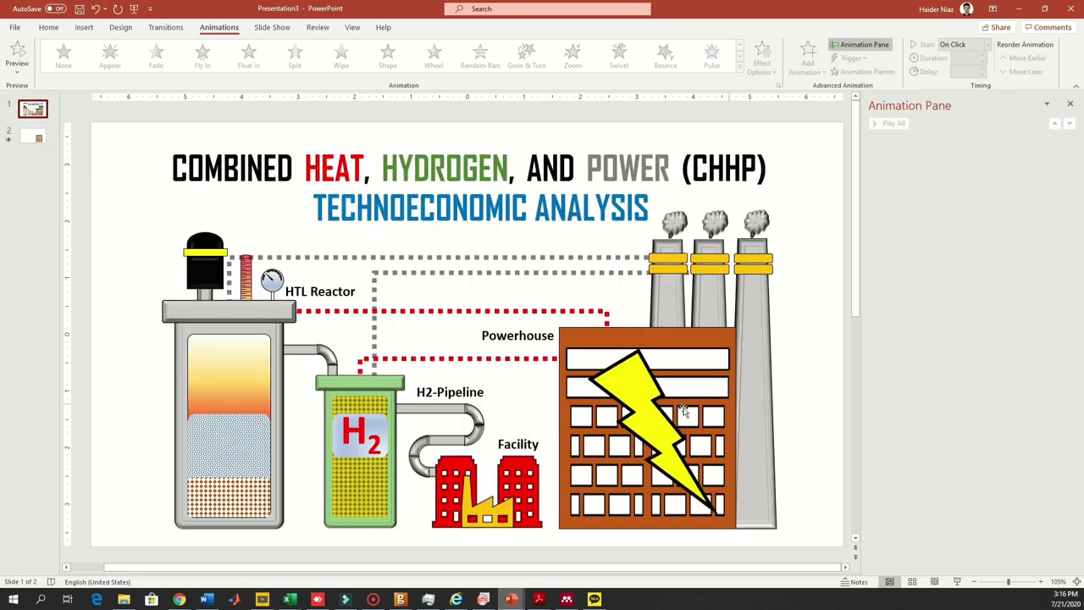
click(628, 394)
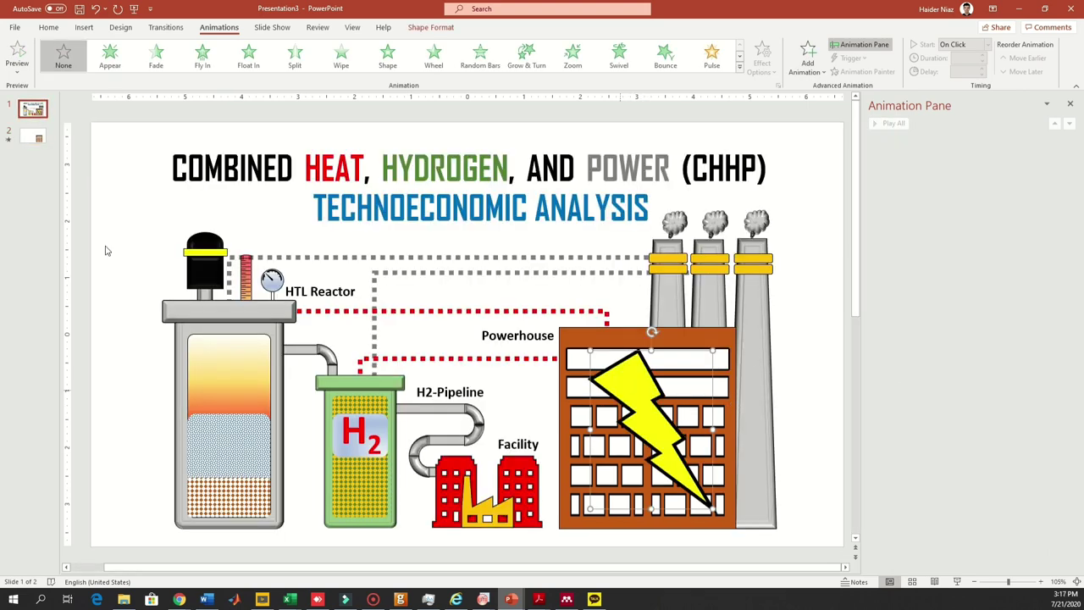
Paste the lightning bolt onto slide 2, give it a Pulse emphasis, and preview the show.
click(39, 140)
key(ctrl+v)
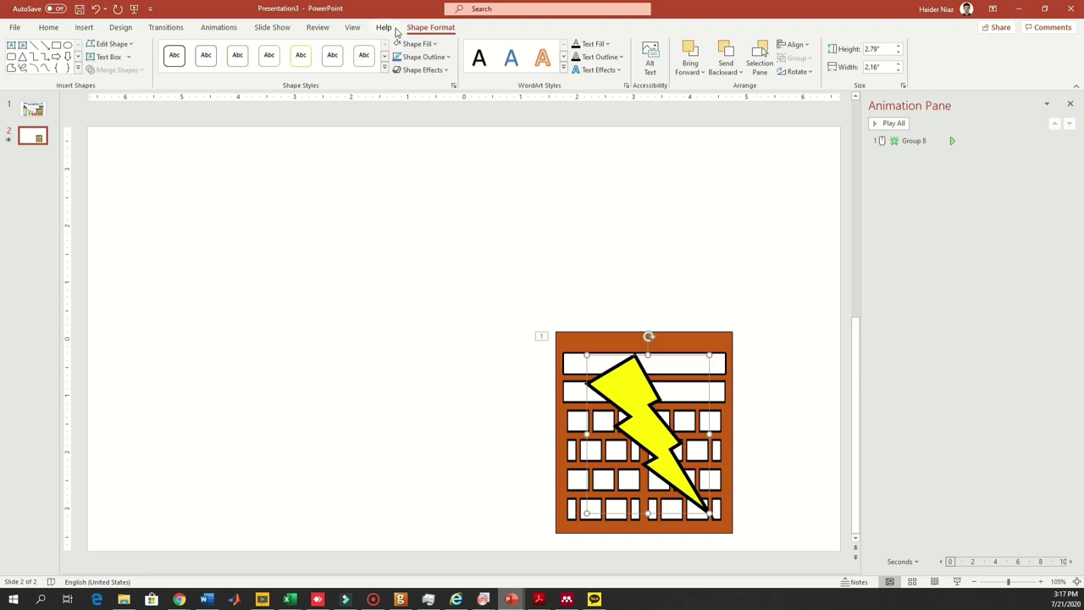
click(218, 27)
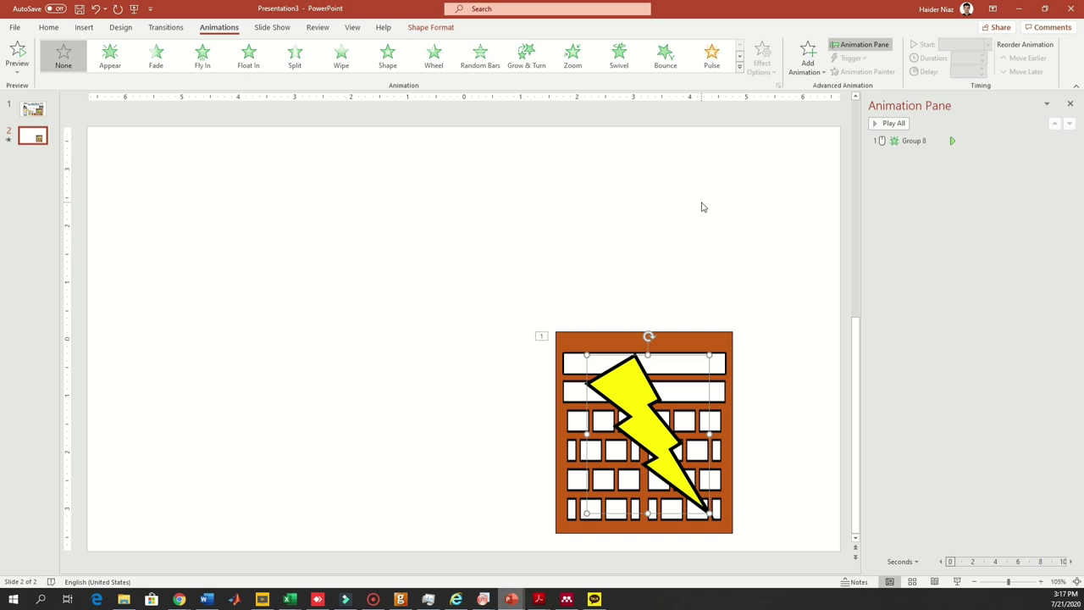
click(713, 55)
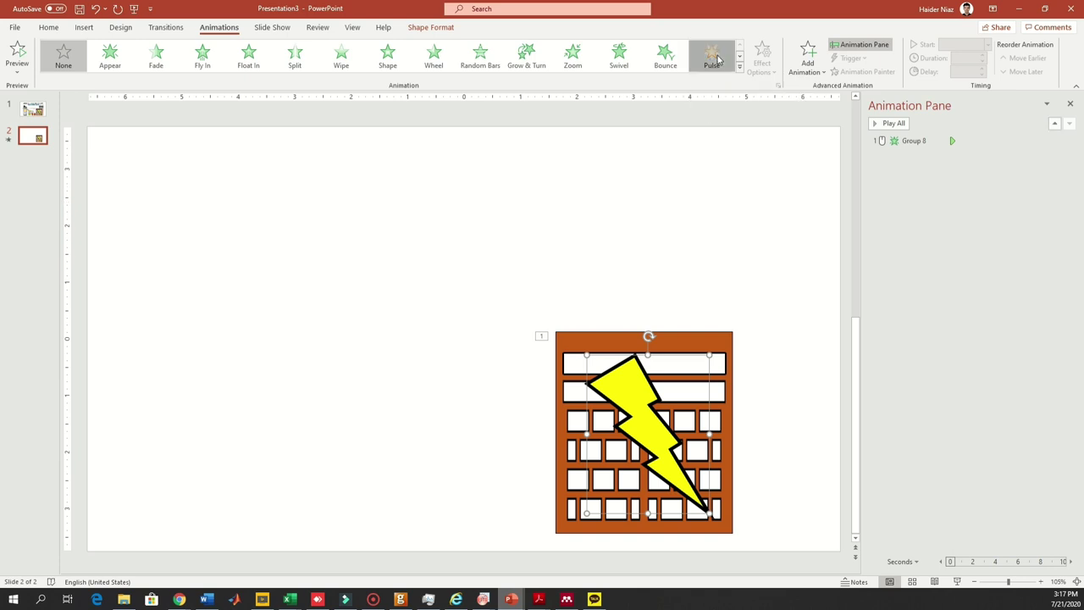
click(719, 277)
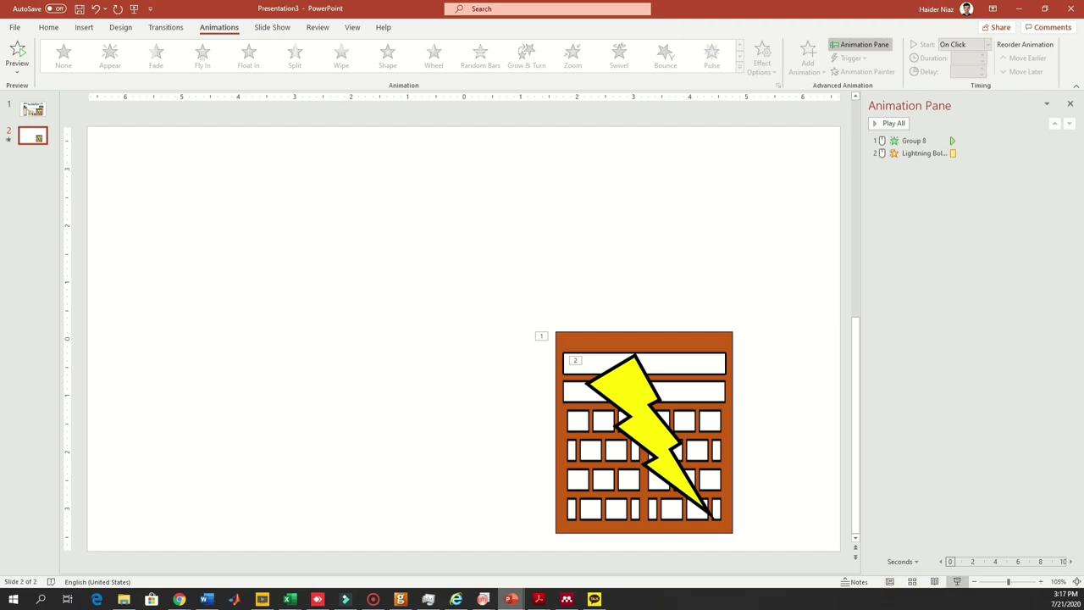
click(957, 581)
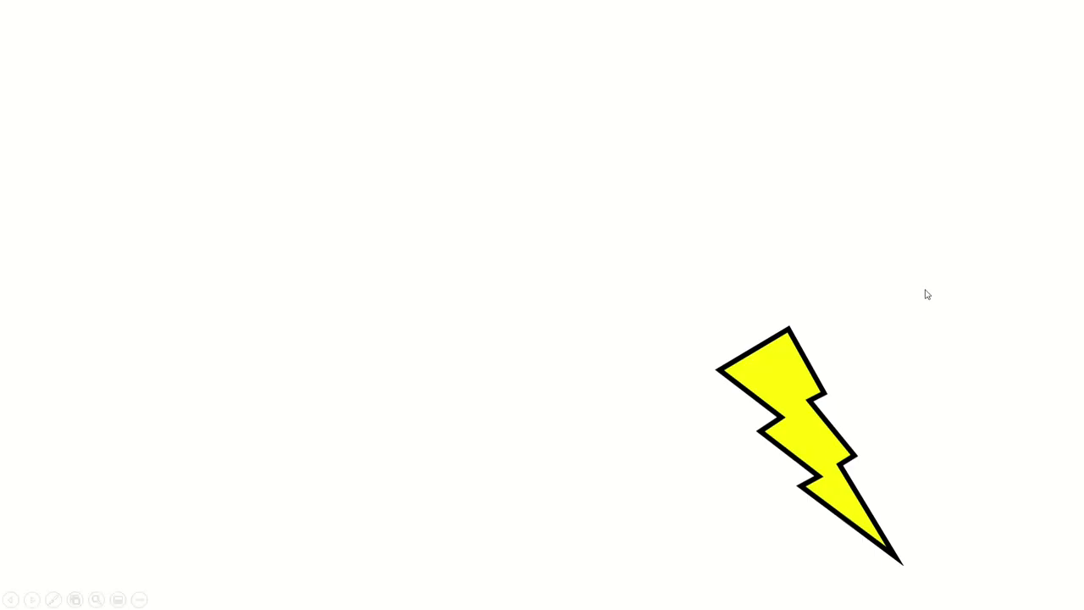
key(Escape)
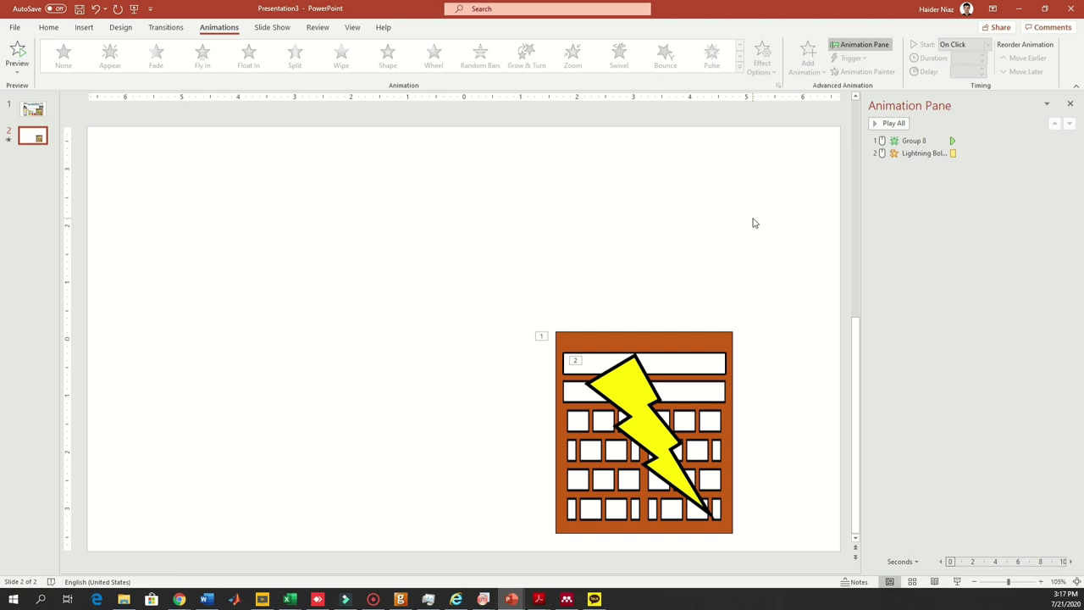
click(631, 385)
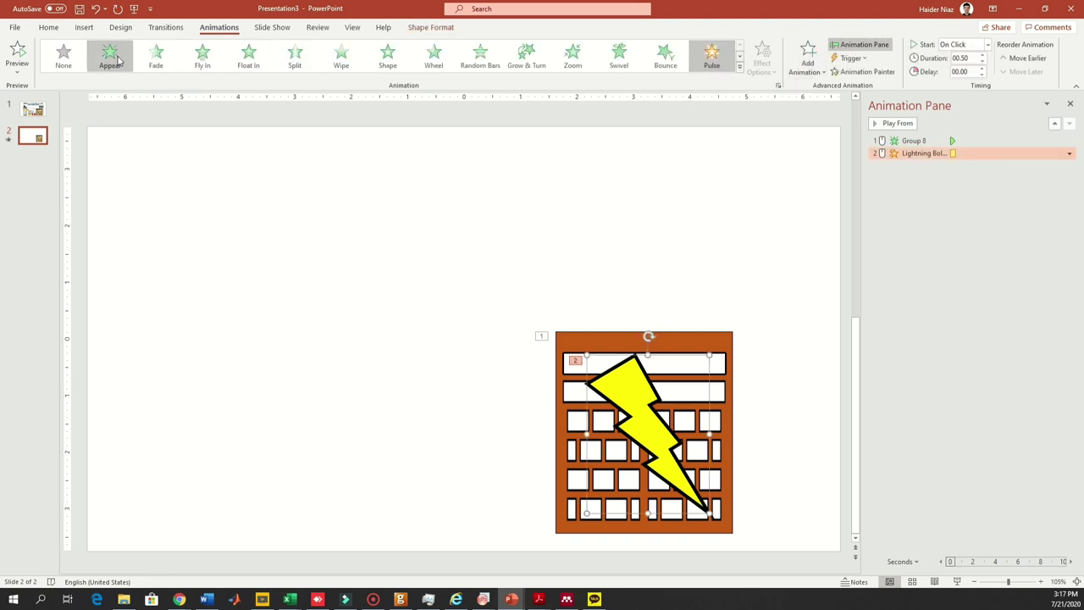
Give the lightning bolt an Appear entrance and add a Pulse emphasis on top.
click(116, 59)
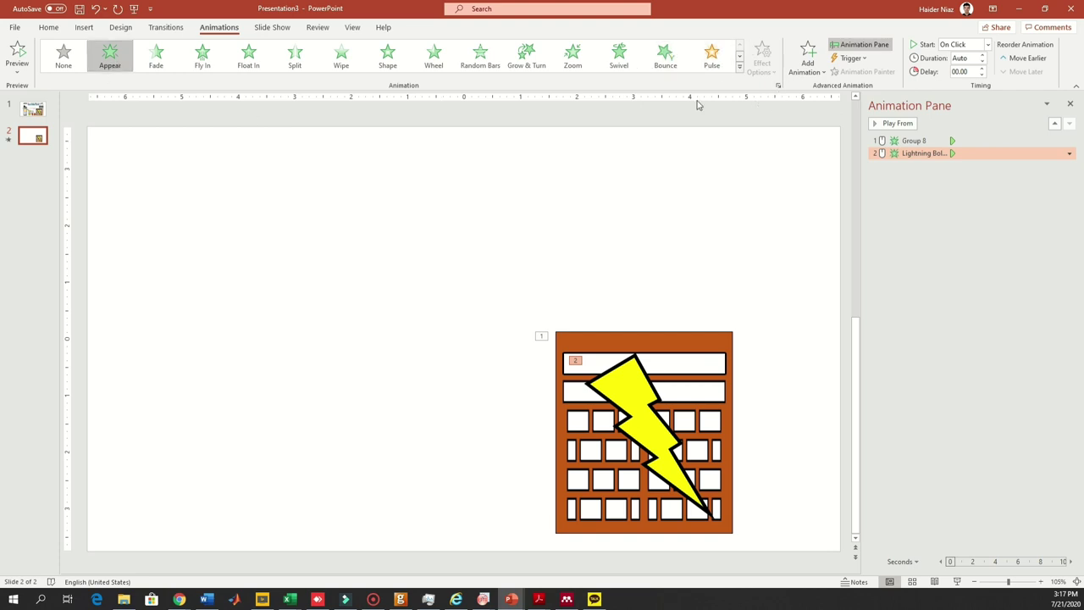
click(639, 388)
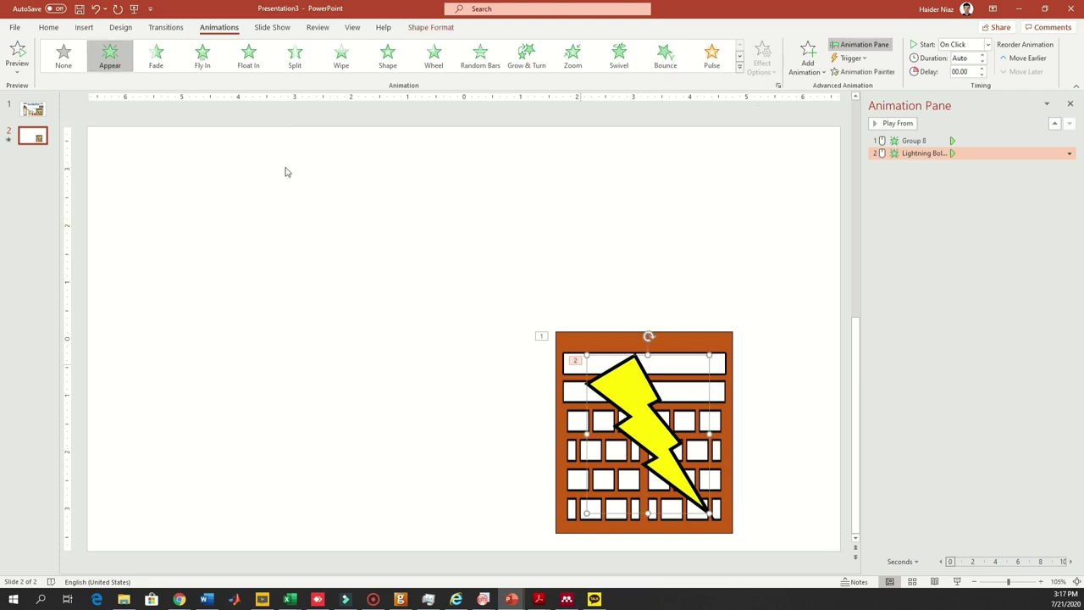
click(103, 62)
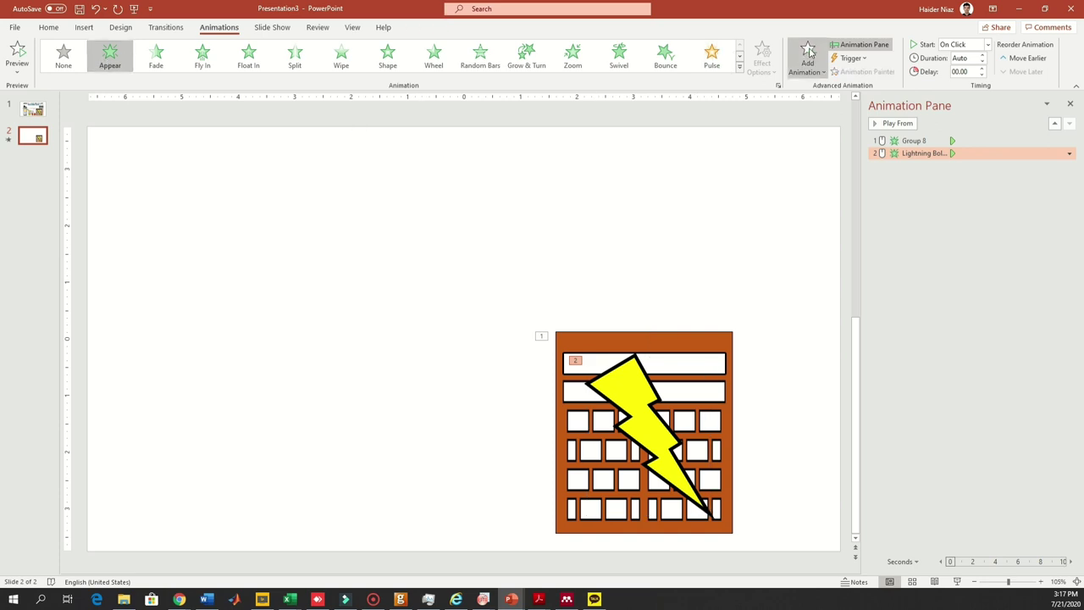
click(808, 53)
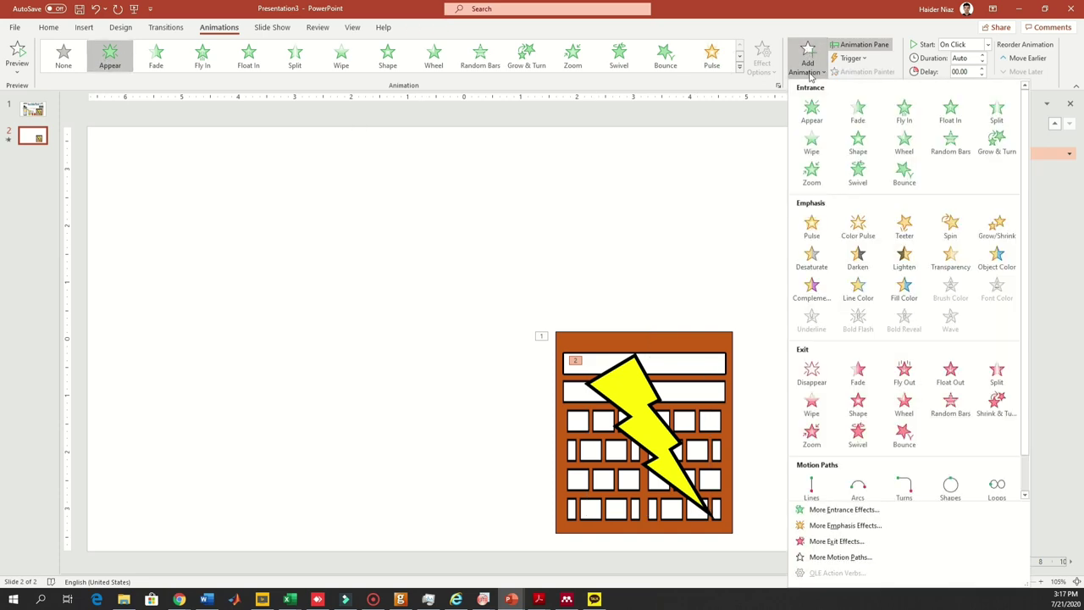
click(811, 222)
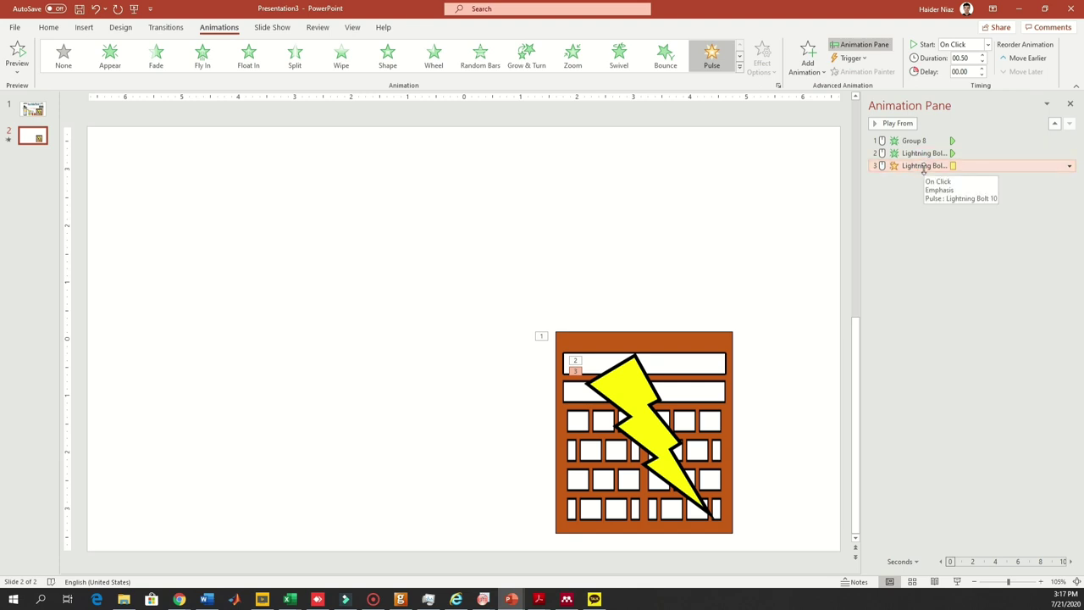
Set both the bolt's Appear and its Pulse to start After Previous.
click(786, 189)
click(913, 154)
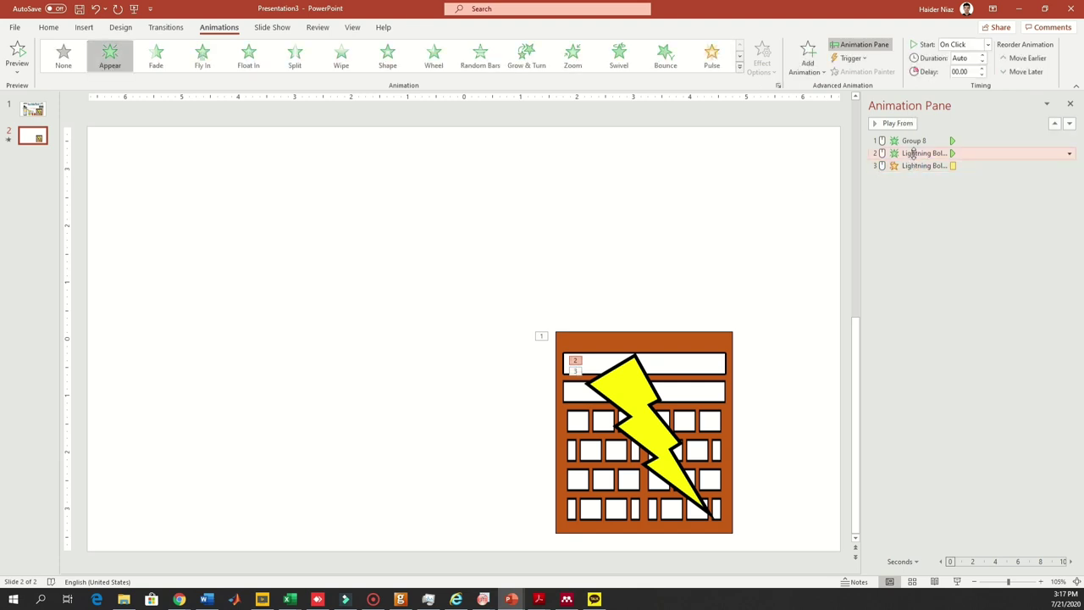
click(1068, 153)
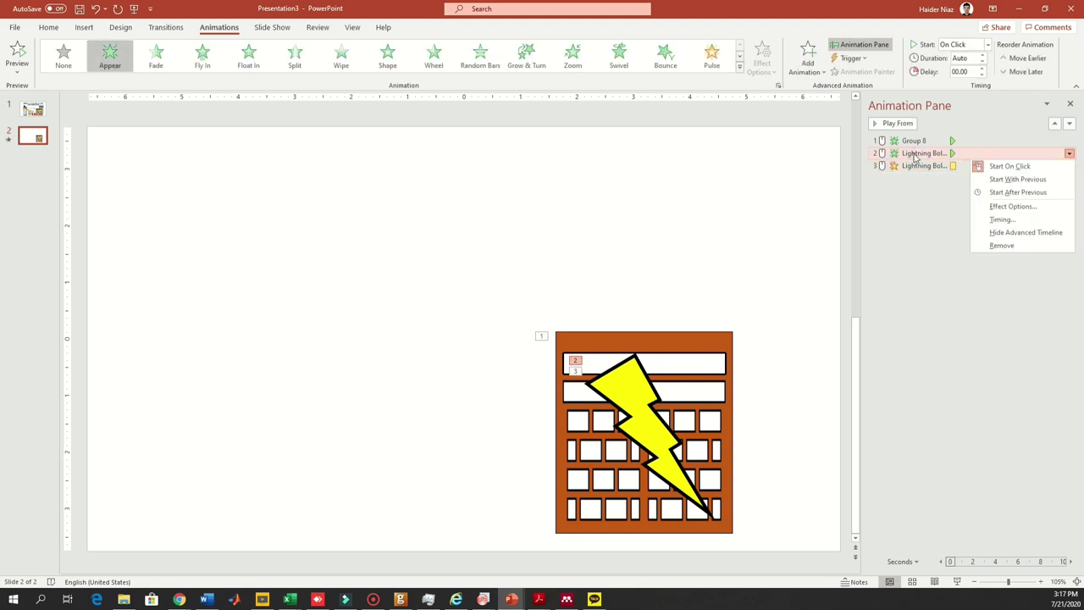
click(992, 193)
click(924, 165)
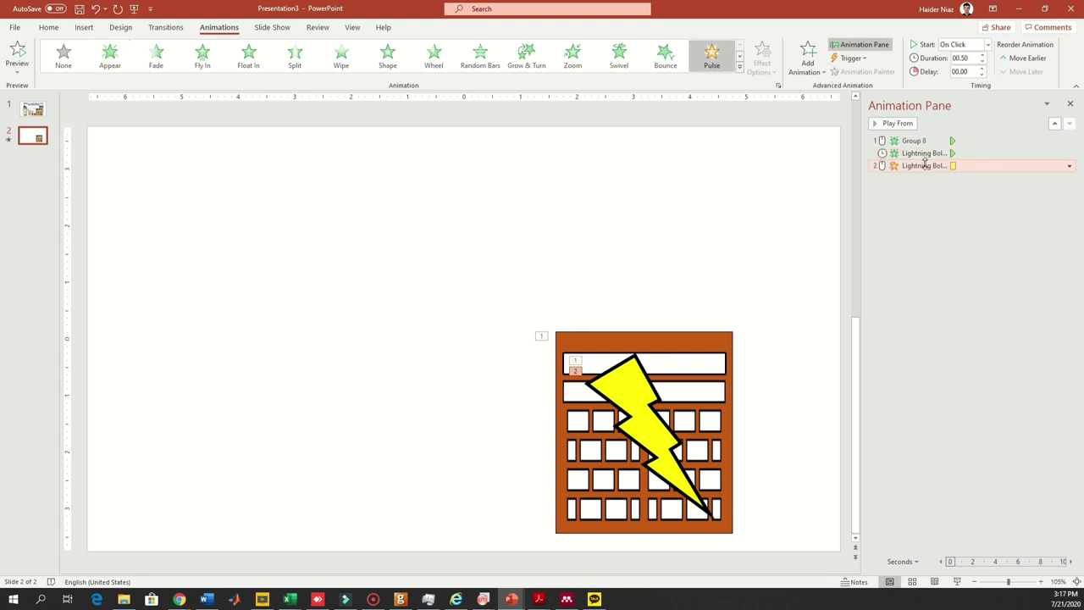
right_click(926, 167)
click(1001, 206)
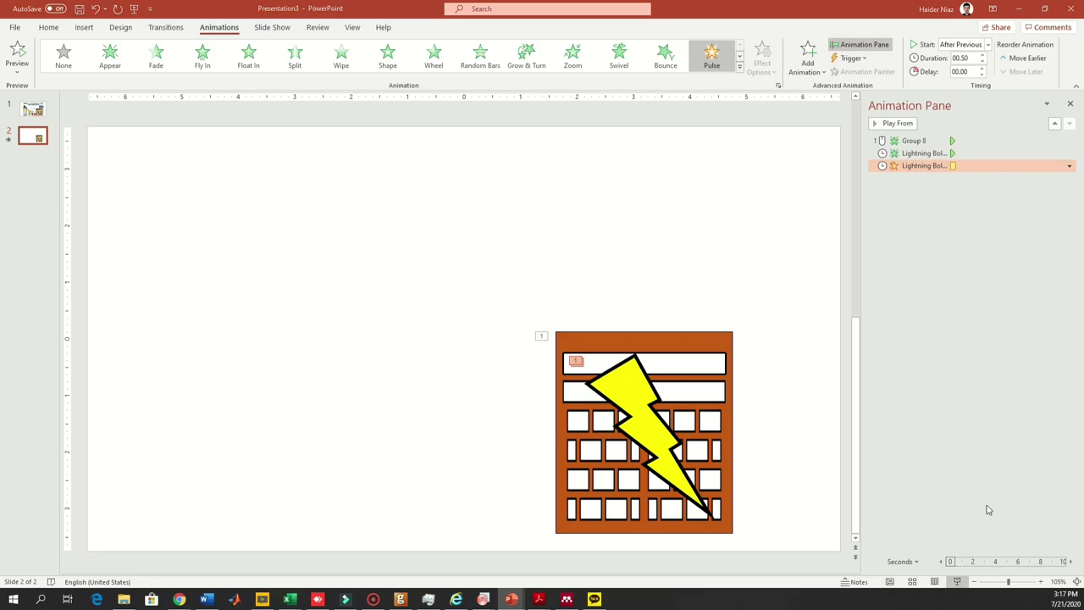
Preview slide 2's animations in the slide show, then select the bolt's Pulse animation.
key(shift+F5)
click(903, 208)
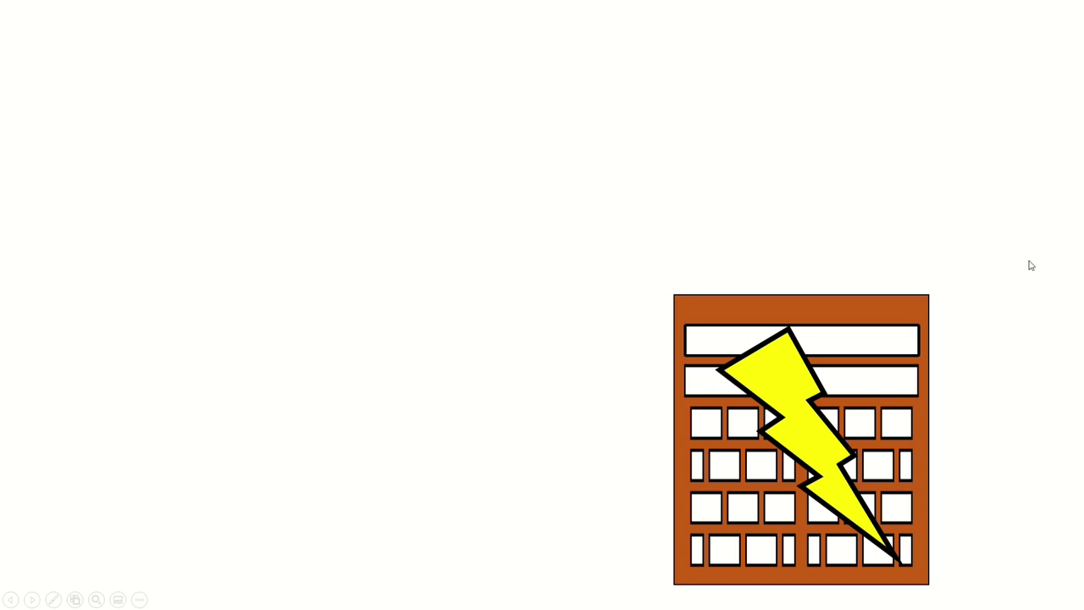
key(Escape)
click(838, 186)
click(899, 166)
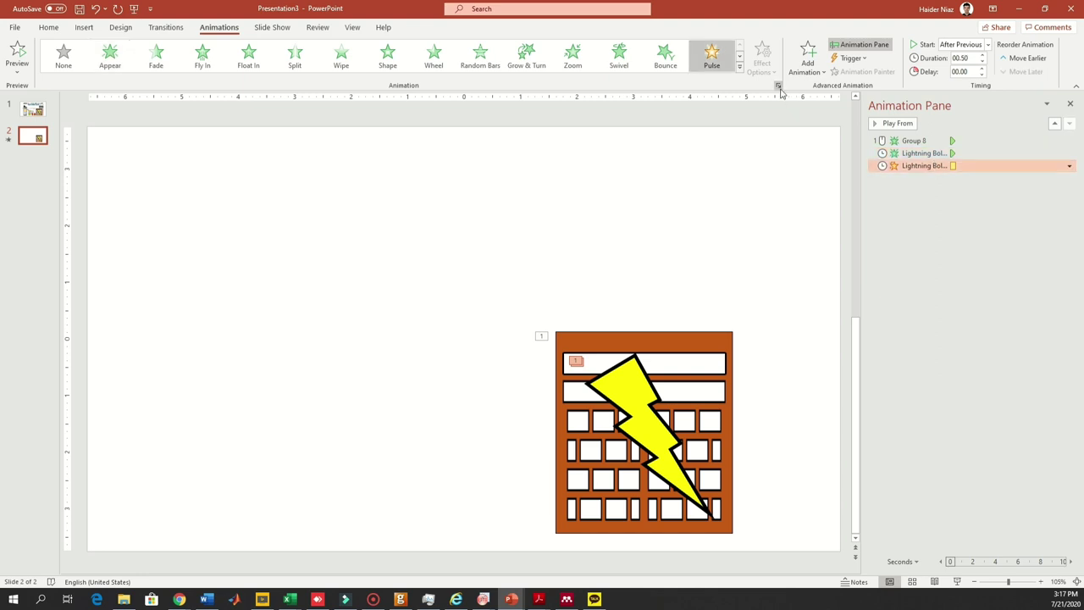
Give the bolt's Pulse a 1-second duration repeating Until End of Slide, then preview.
right_click(937, 168)
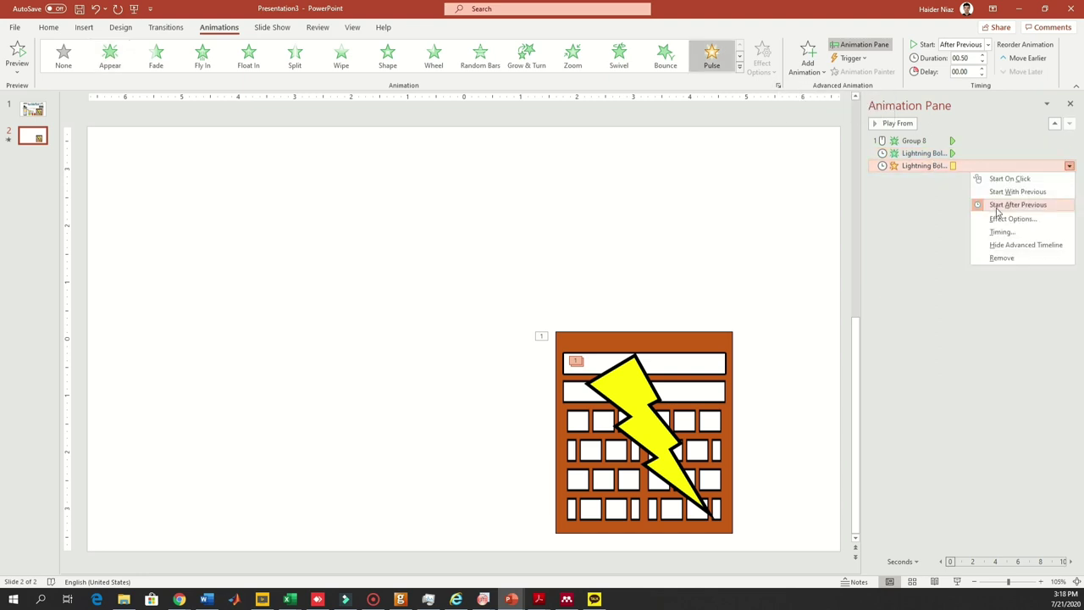
click(996, 215)
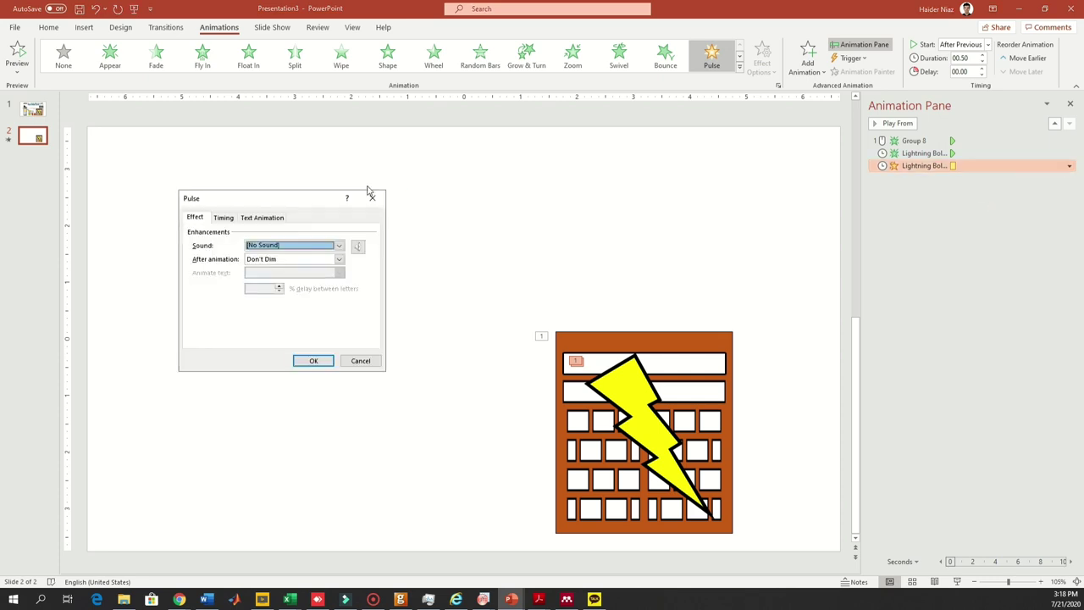
click(224, 218)
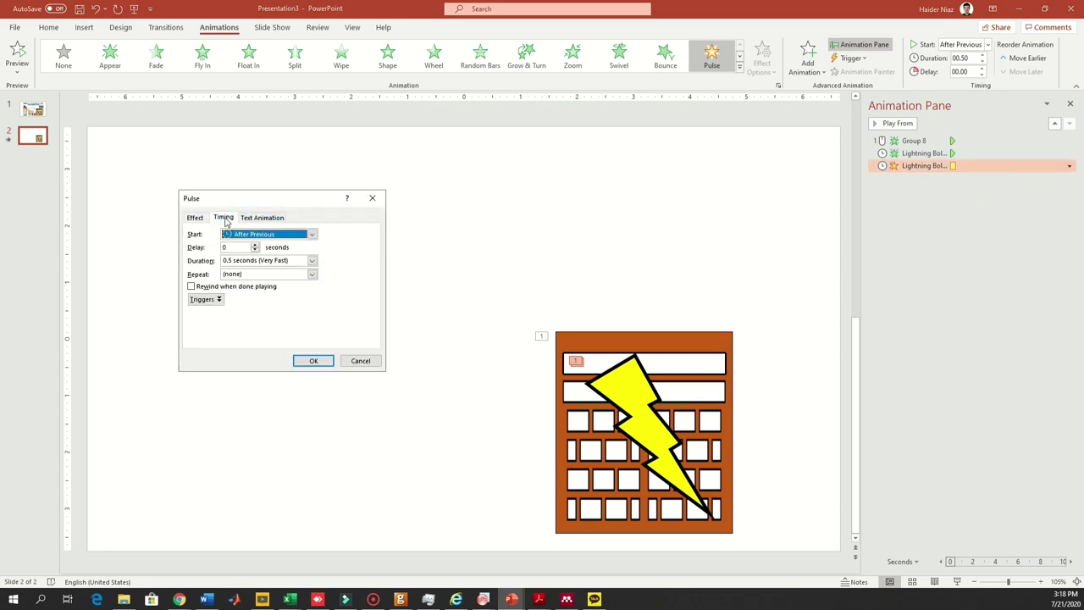
click(311, 260)
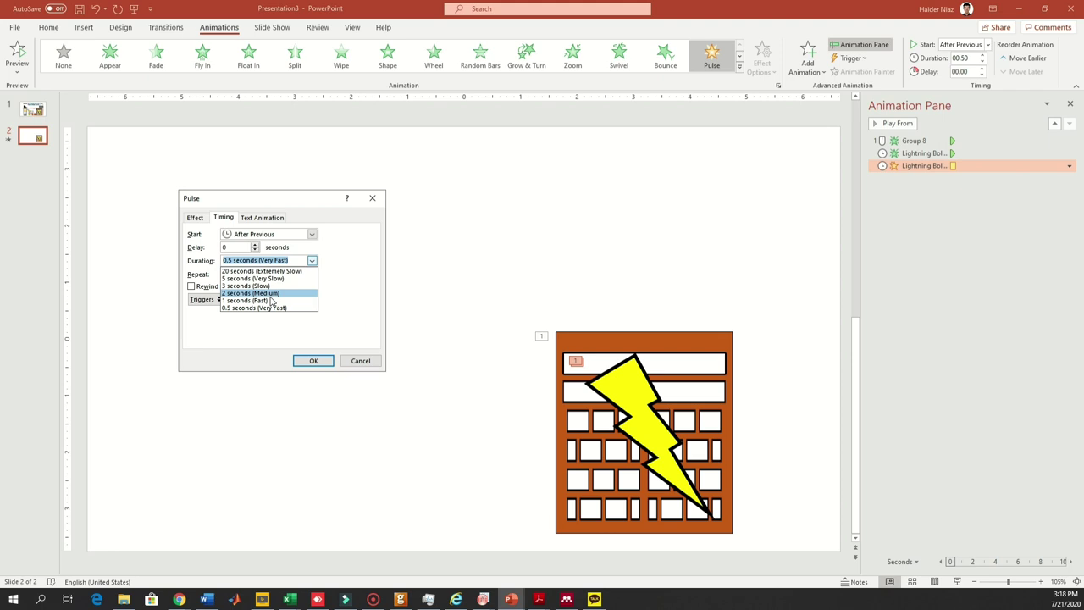
click(270, 302)
click(311, 274)
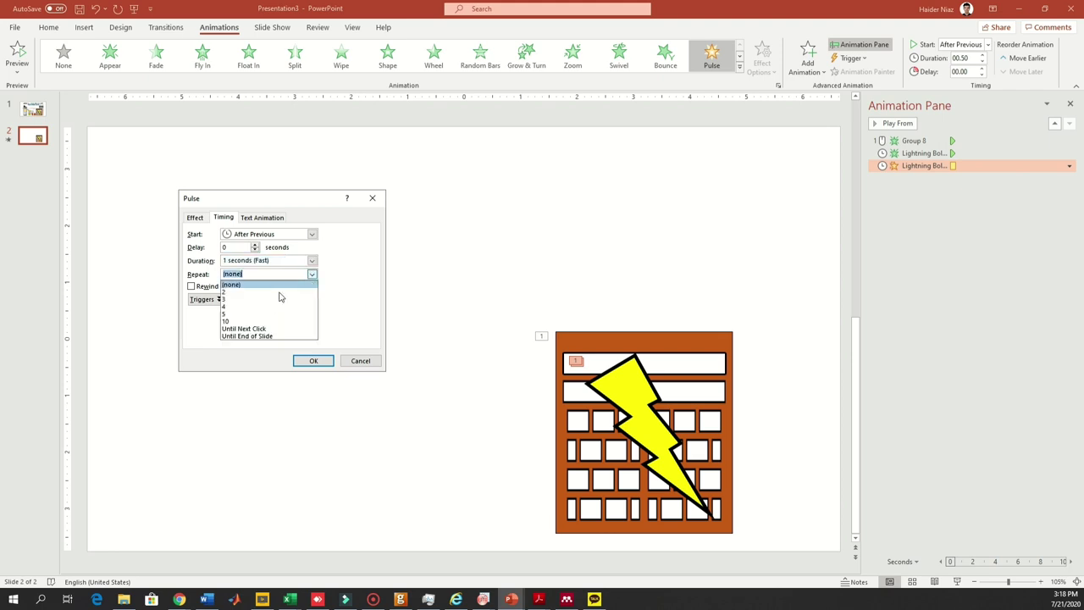
click(258, 336)
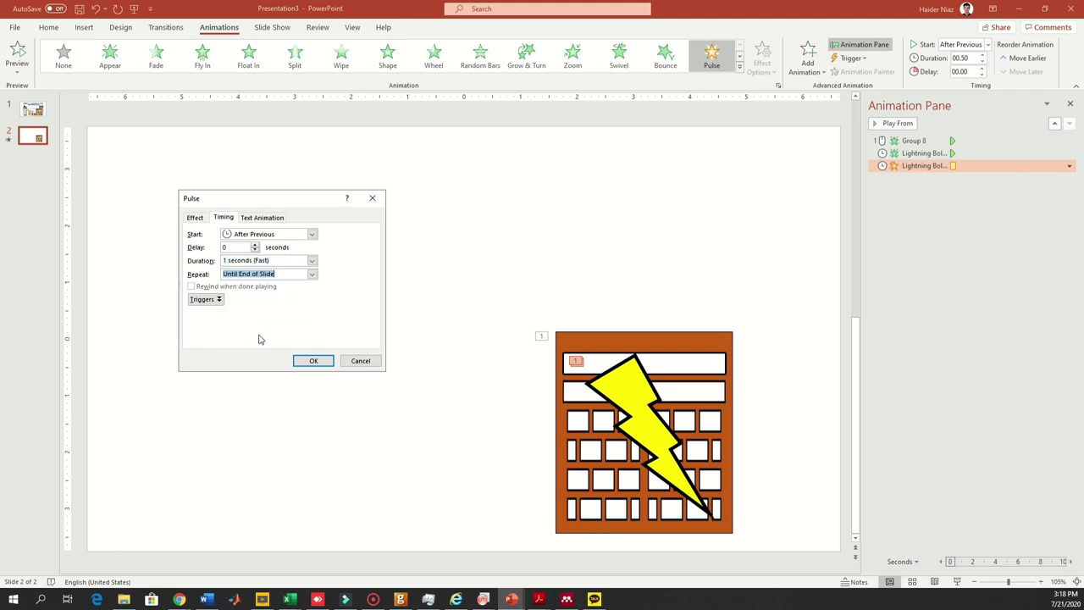
click(312, 360)
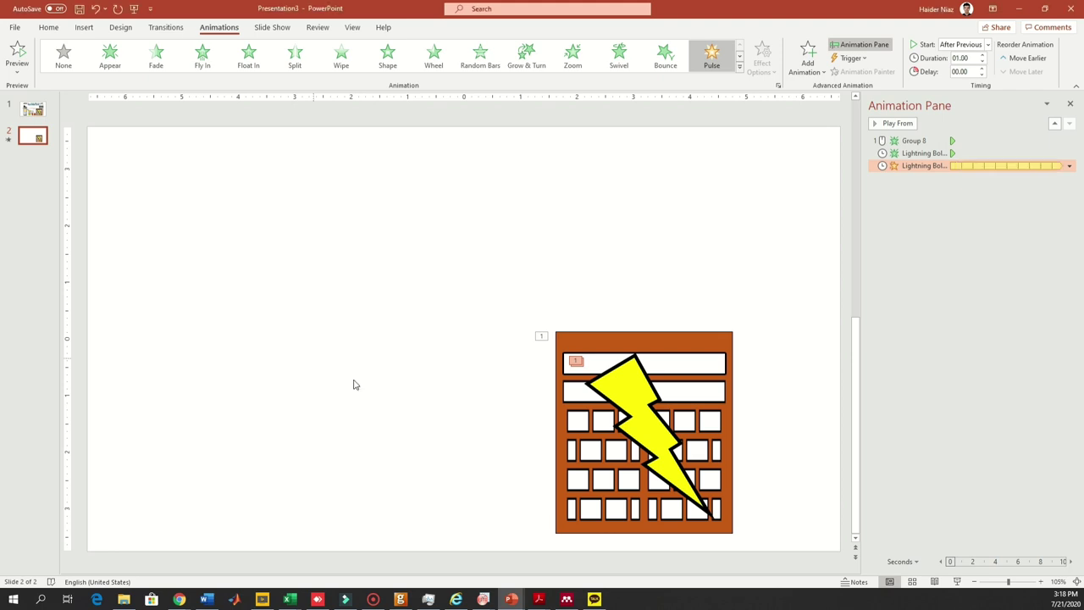
click(957, 582)
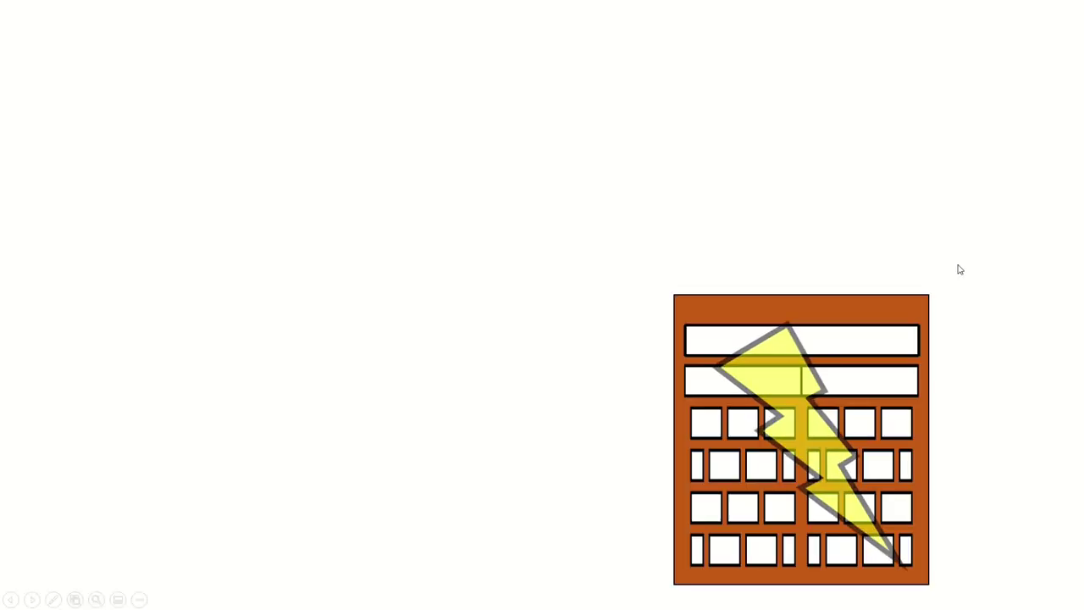
key(Escape)
Copy all three chimneys with their smoke from slide 1 onto slide 2.
click(32, 108)
click(671, 297)
click(828, 203)
drag(813, 181, 637, 555)
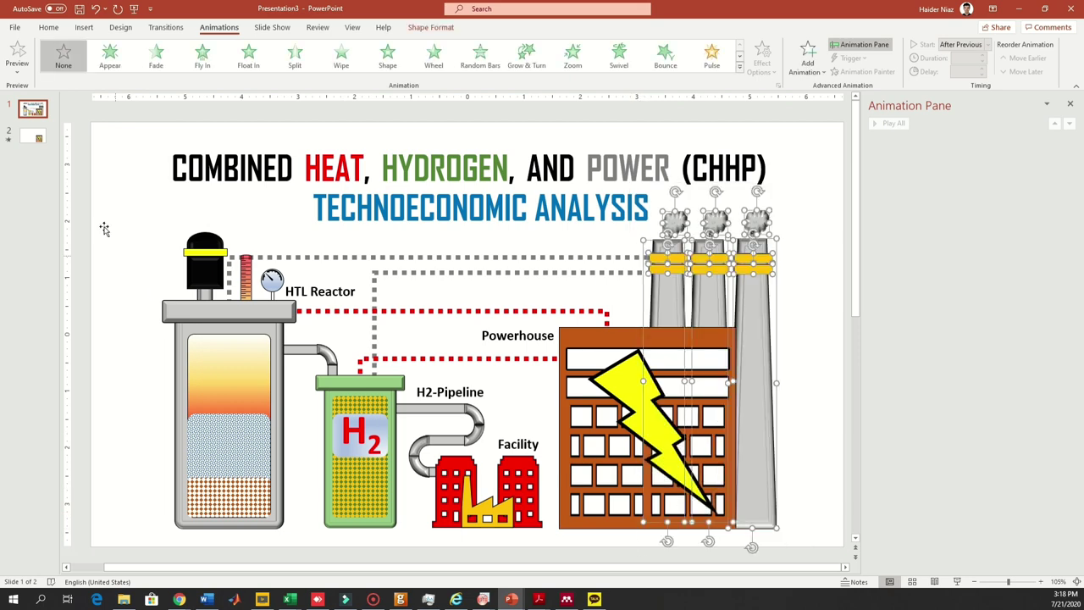
click(32, 135)
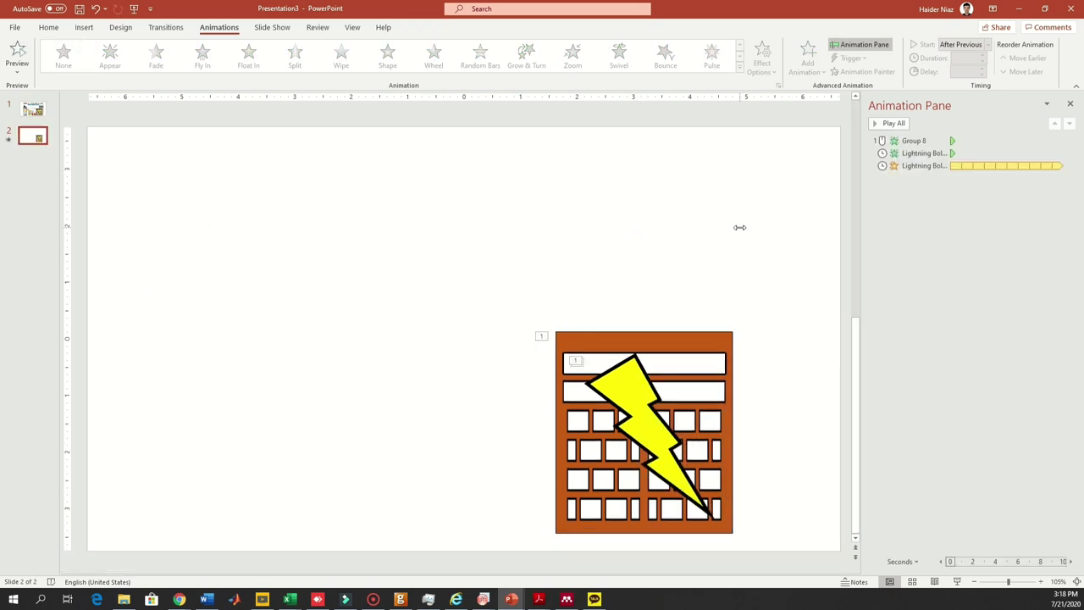
key(ctrl+v)
Group the right chimney's pieces, then select the middle chimney's pieces.
click(830, 301)
click(748, 317)
right_click(764, 263)
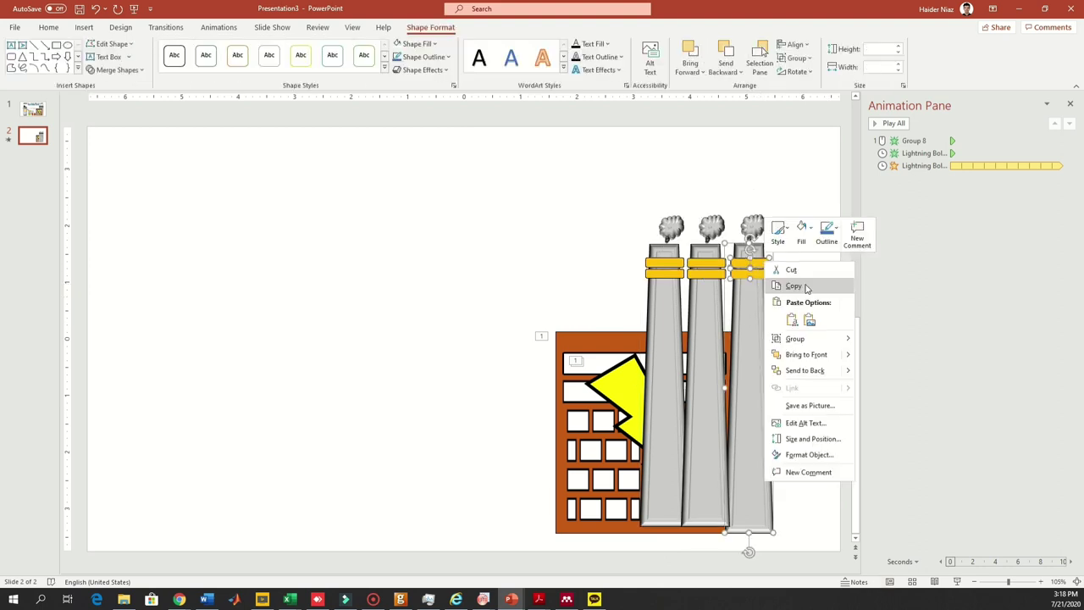
mouse_move(818, 340)
click(863, 340)
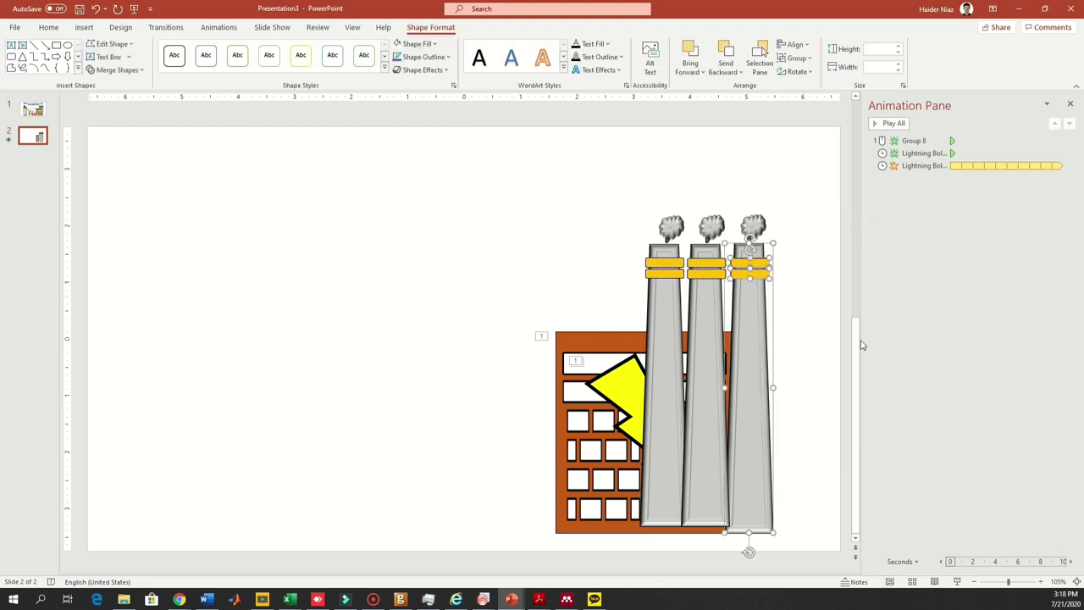
click(703, 307)
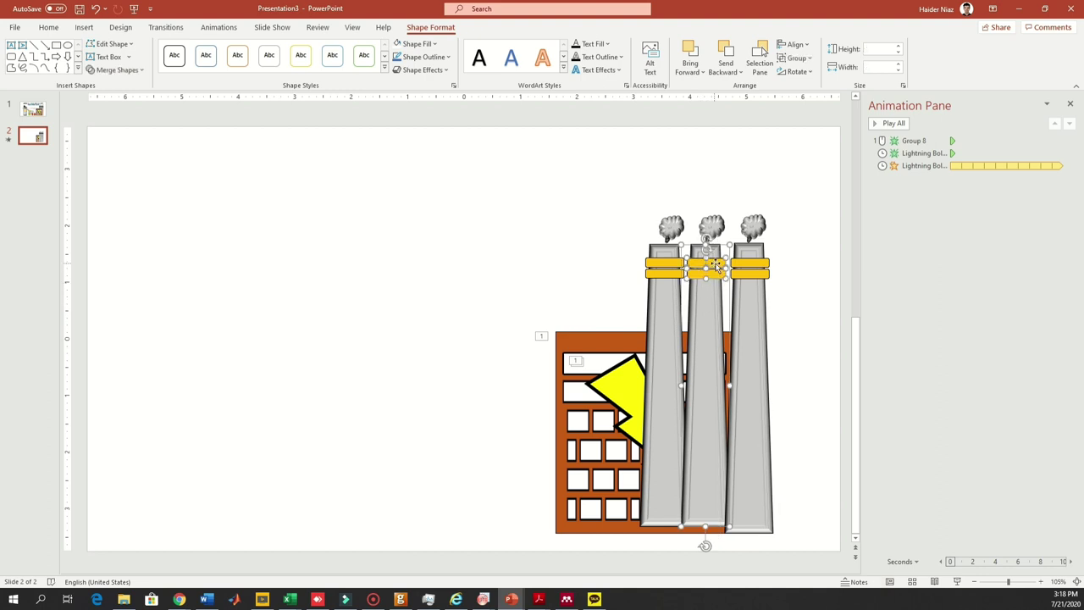
right_click(721, 269)
Group the middle chimney's pieces and the left chimney's two yellow bands.
mouse_move(792, 340)
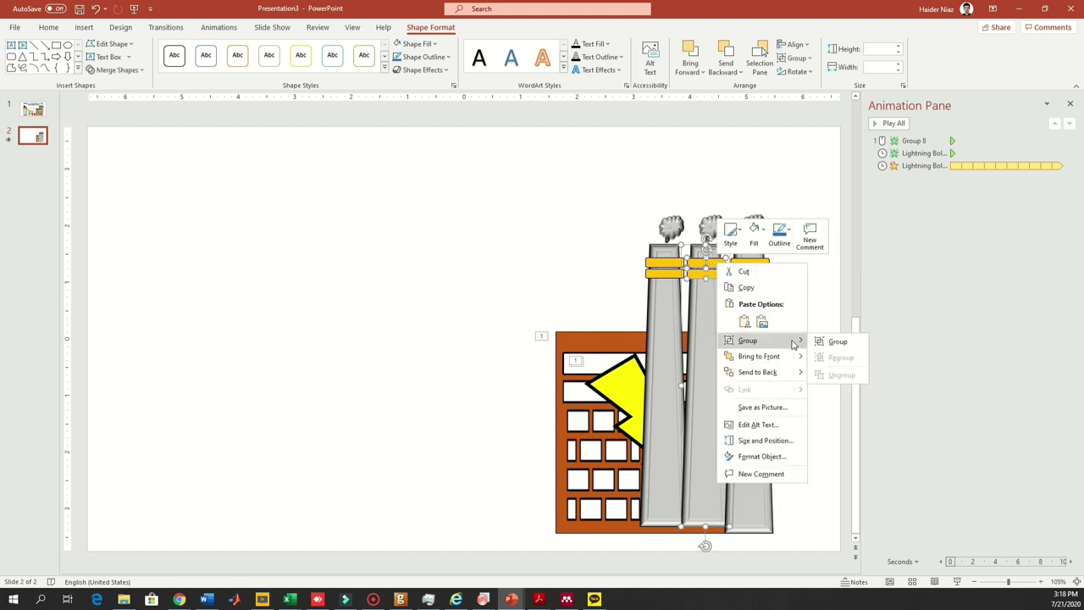
click(835, 340)
click(662, 282)
click(661, 277)
shift+click(675, 262)
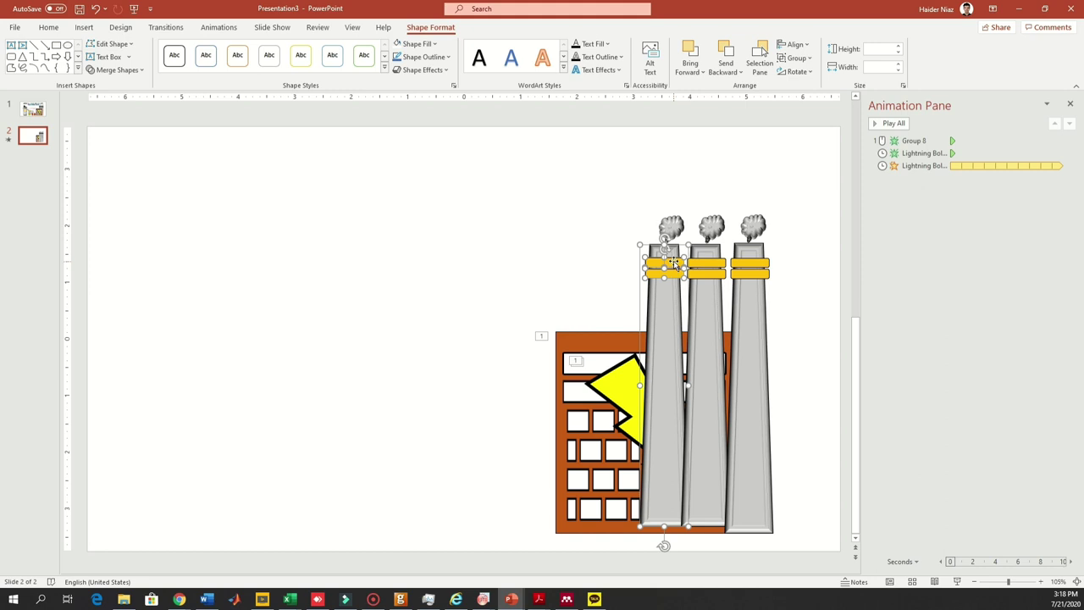
right_click(675, 262)
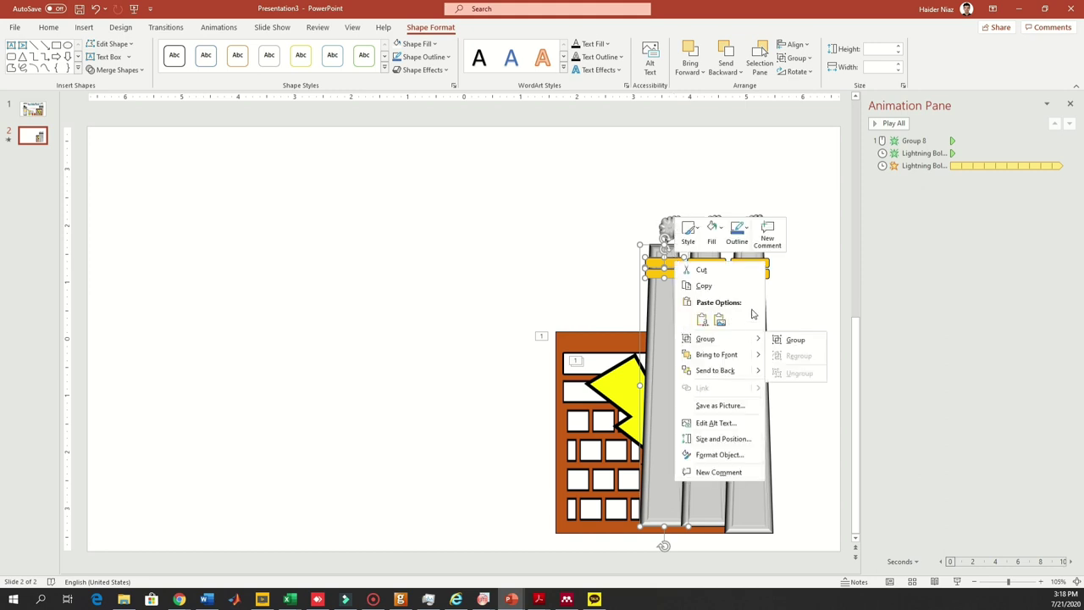
mouse_move(745, 342)
click(796, 339)
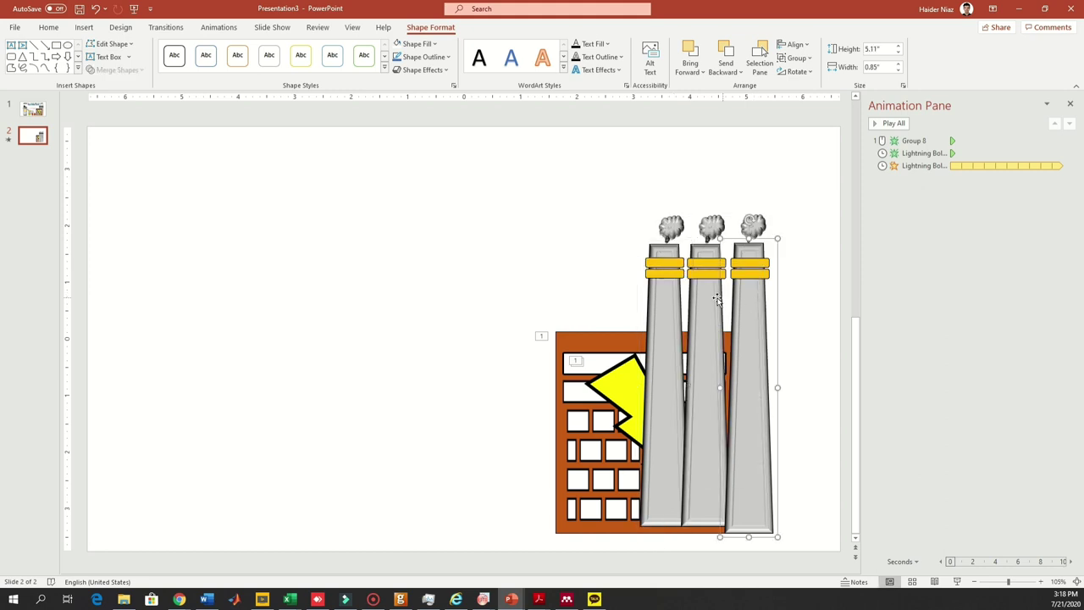
Send the left chimney behind the powerhouse and give its group an Appear entrance.
shift+click(654, 299)
right_click(657, 297)
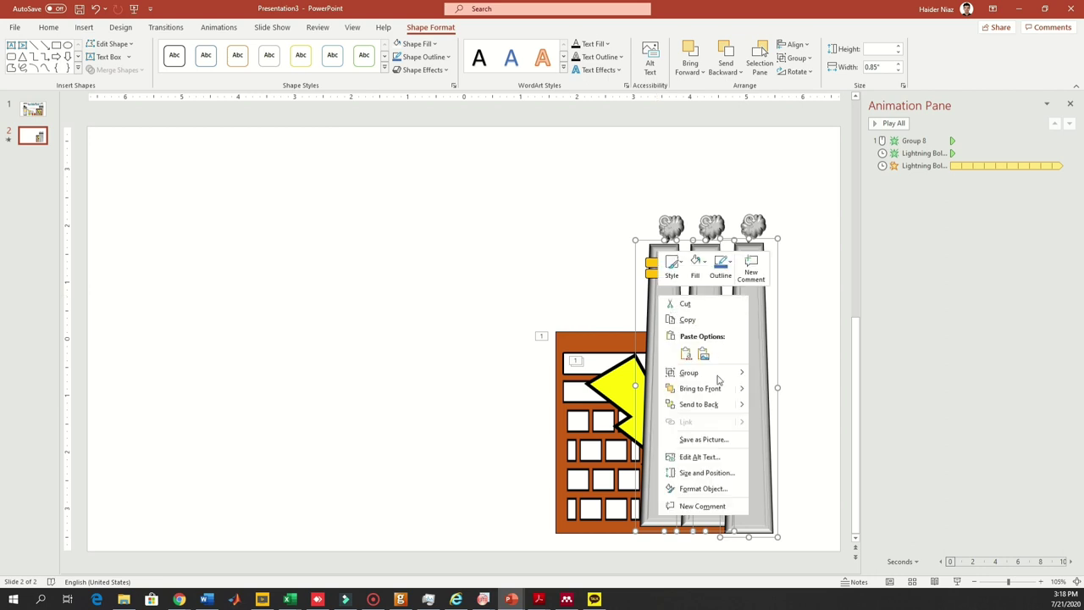
click(721, 405)
click(821, 327)
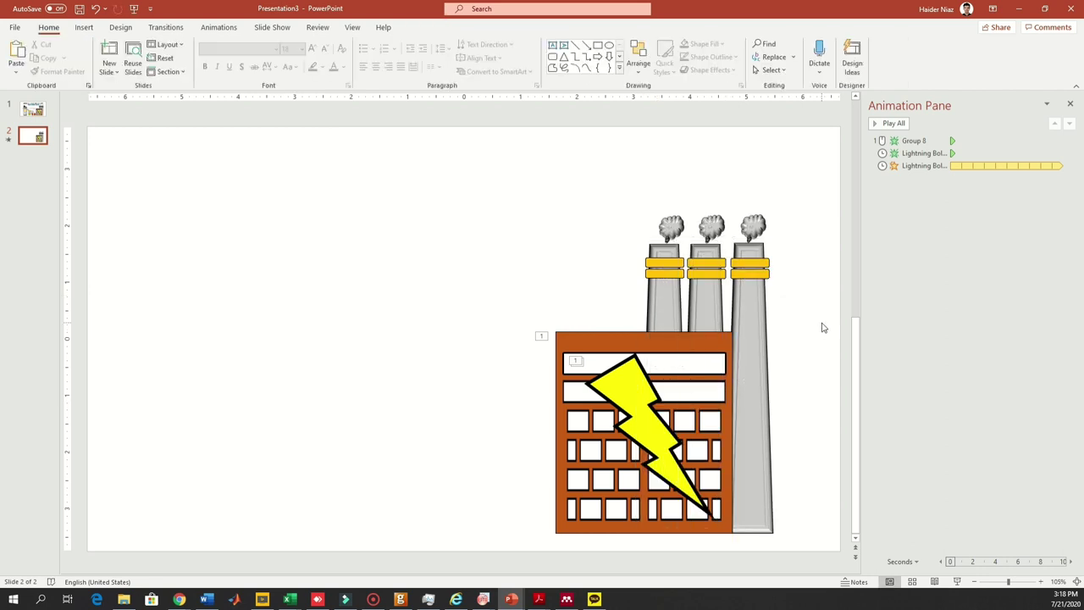
click(686, 324)
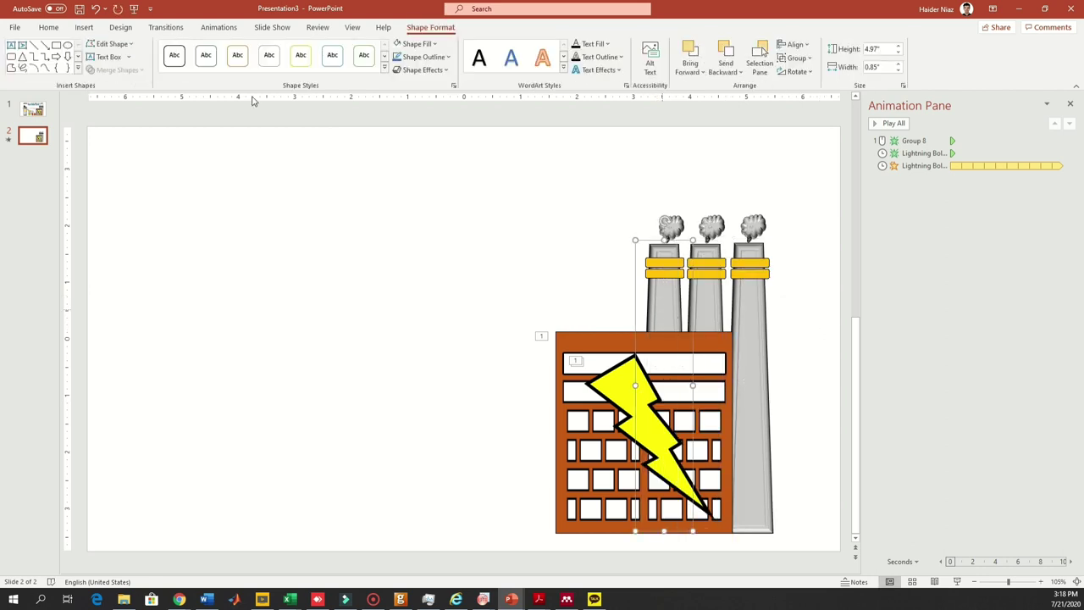
click(218, 27)
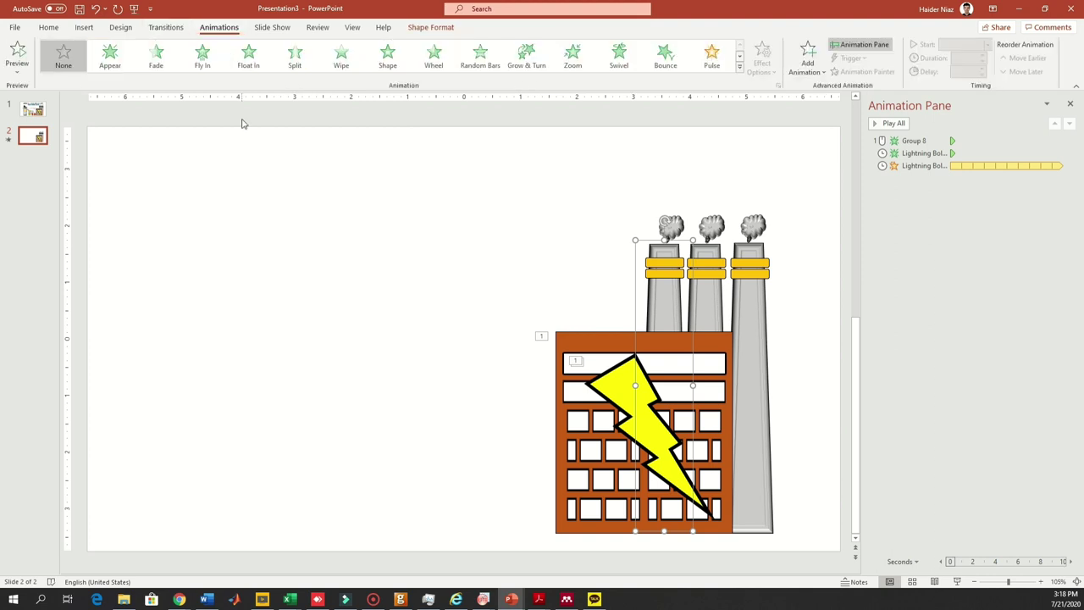
click(114, 65)
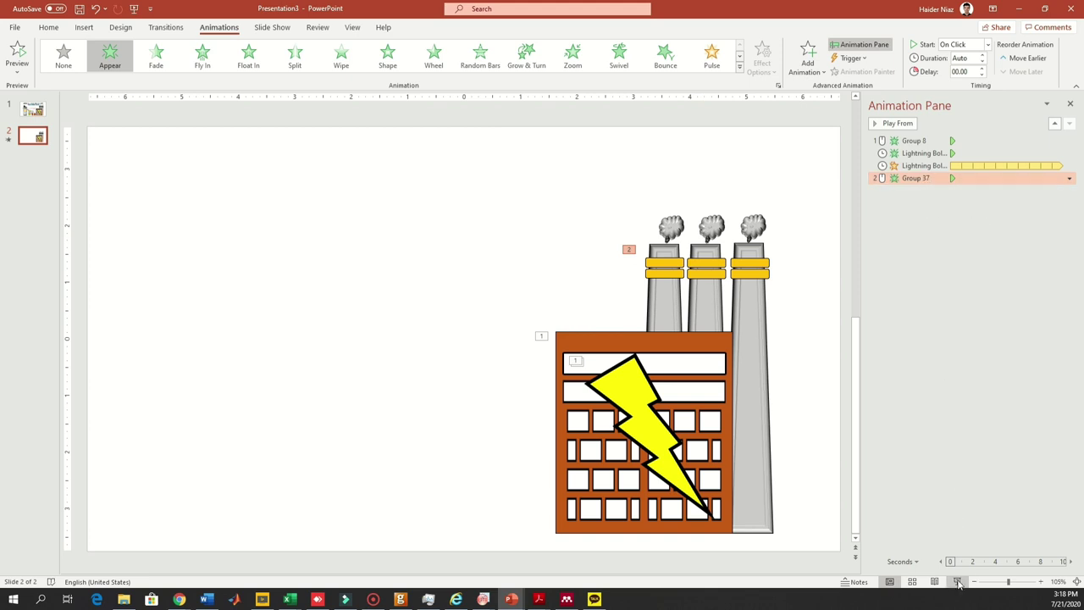
click(715, 310)
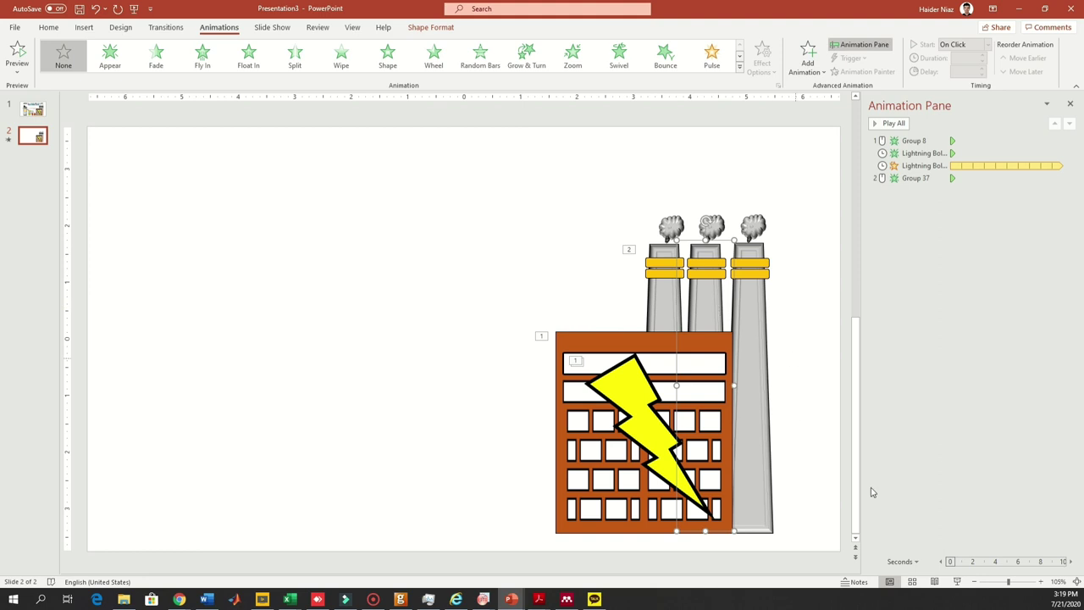
key(shift+F5)
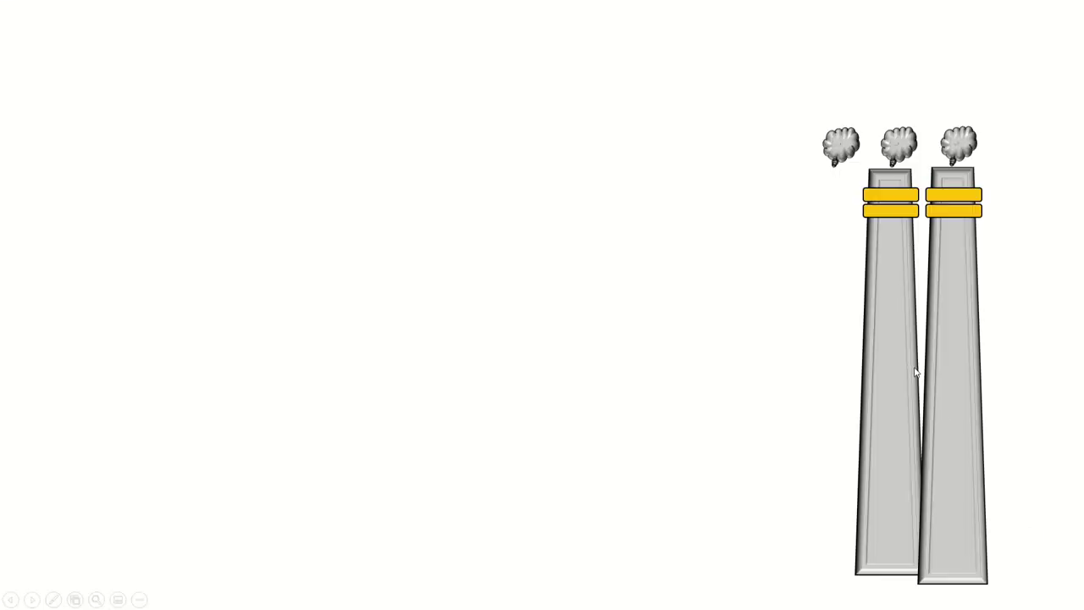
click(1016, 293)
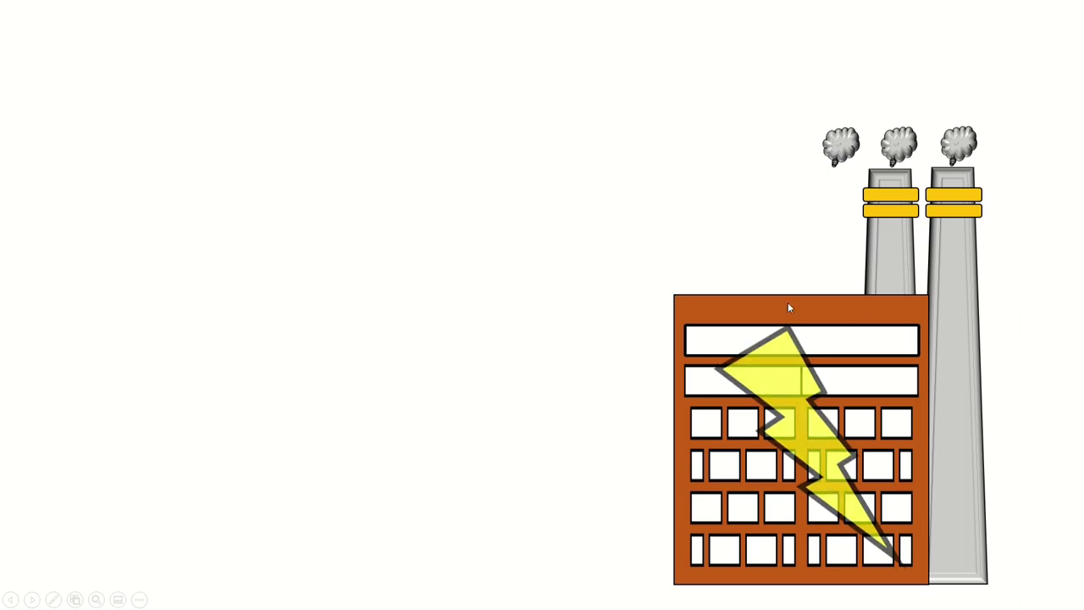
click(1033, 302)
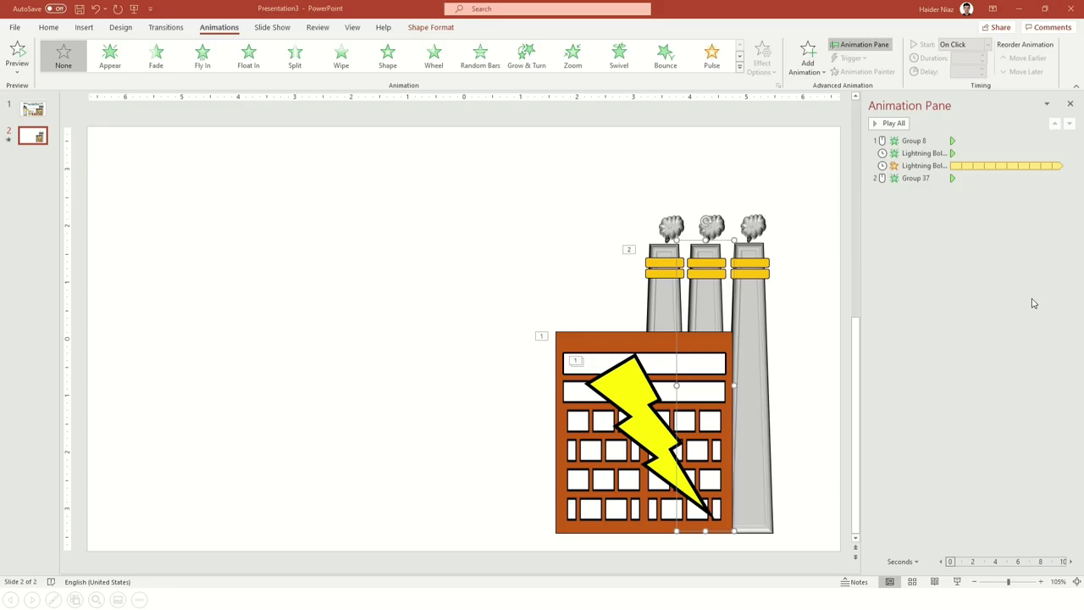
key(Escape)
click(675, 225)
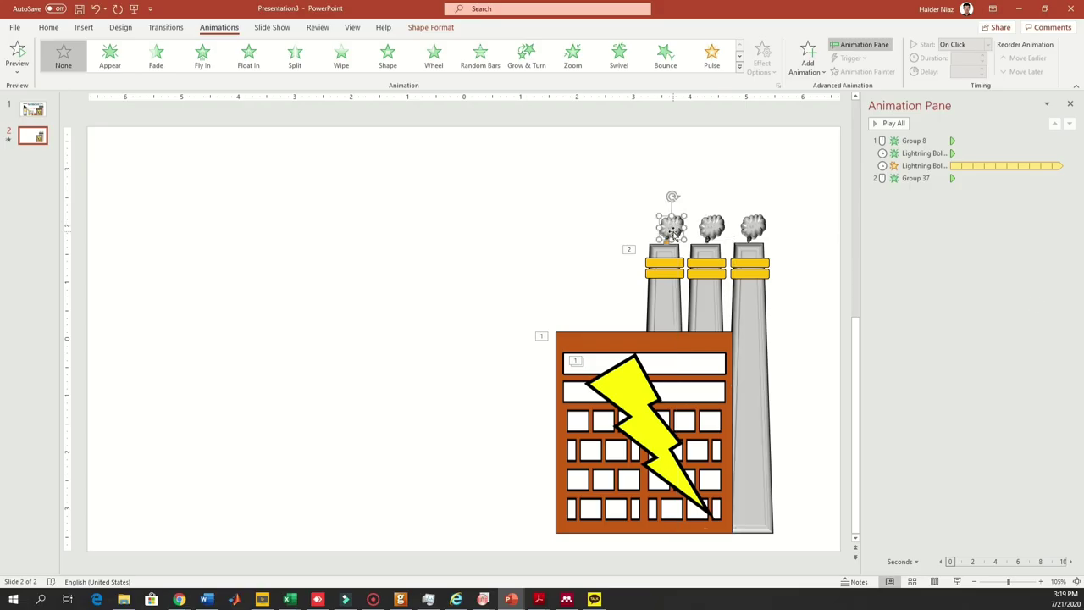
Give the first smoke cloud a Wipe entrance that starts After Previous.
click(341, 55)
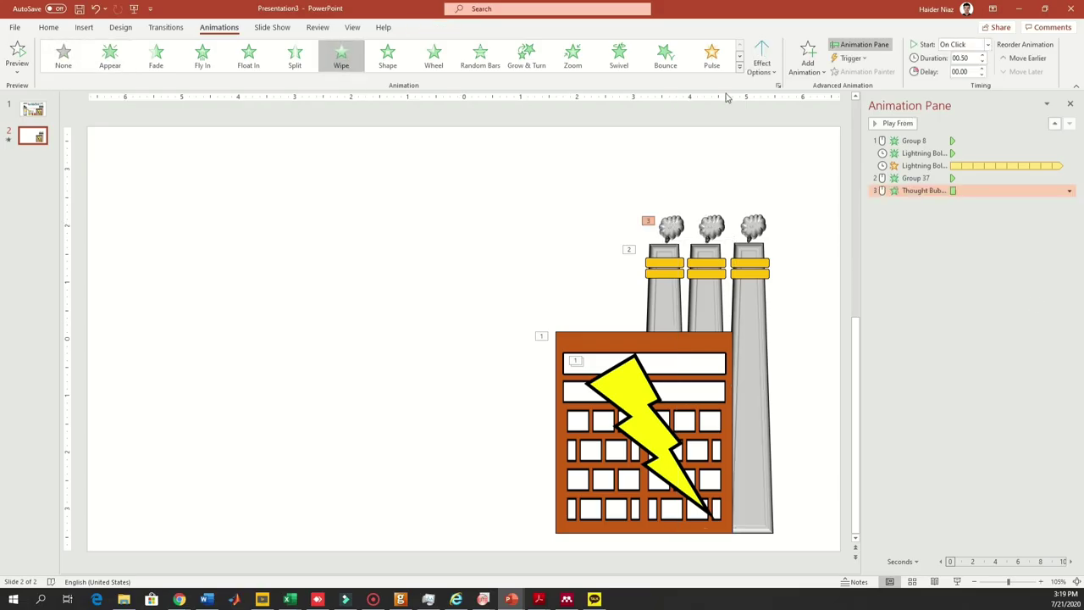
right_click(932, 193)
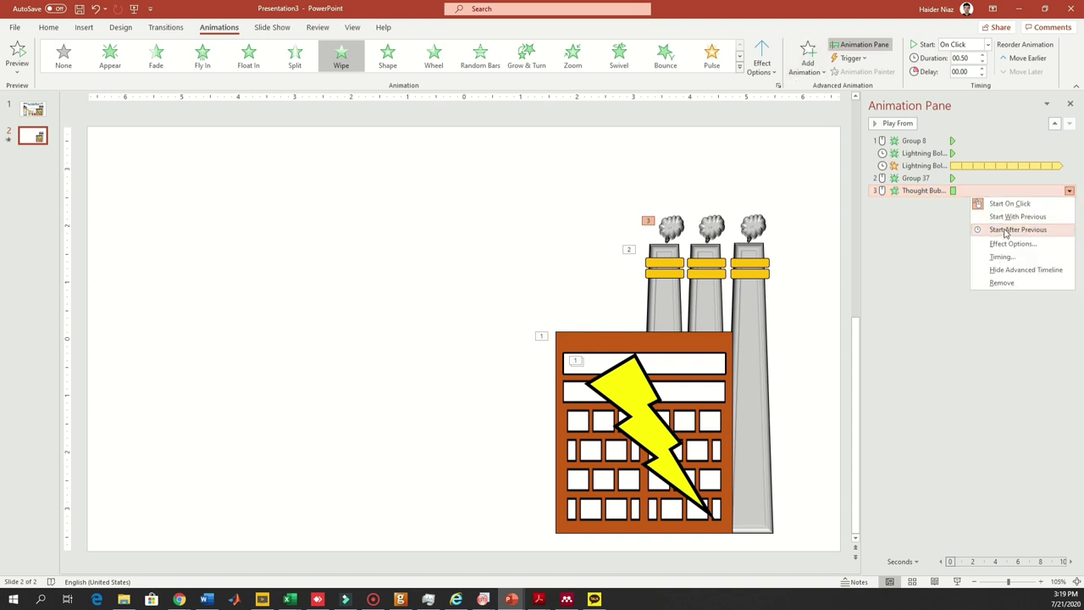
click(1005, 233)
click(663, 307)
click(673, 229)
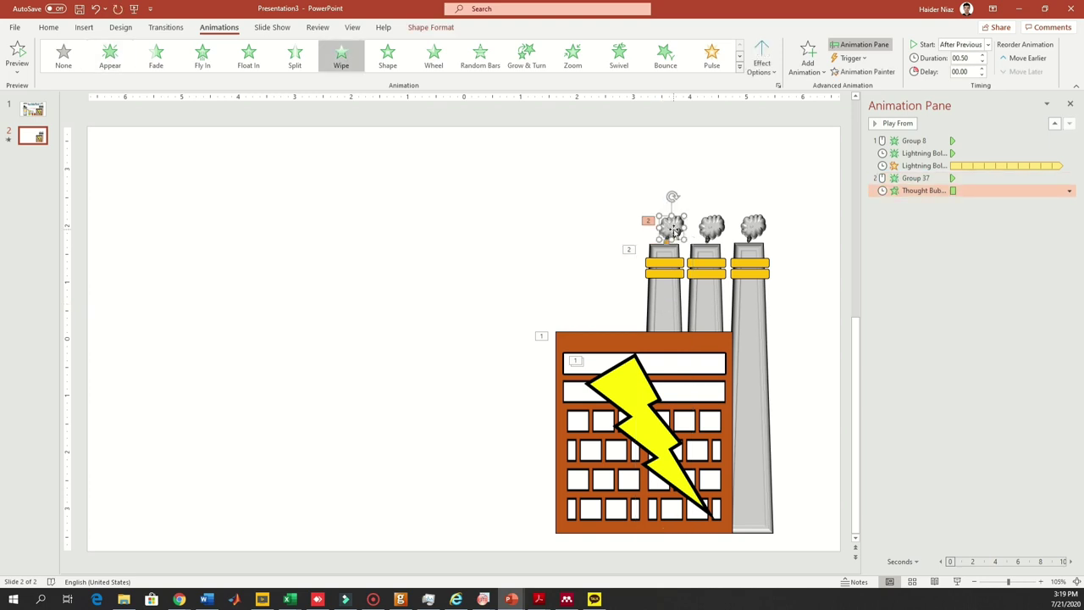
click(666, 296)
click(680, 227)
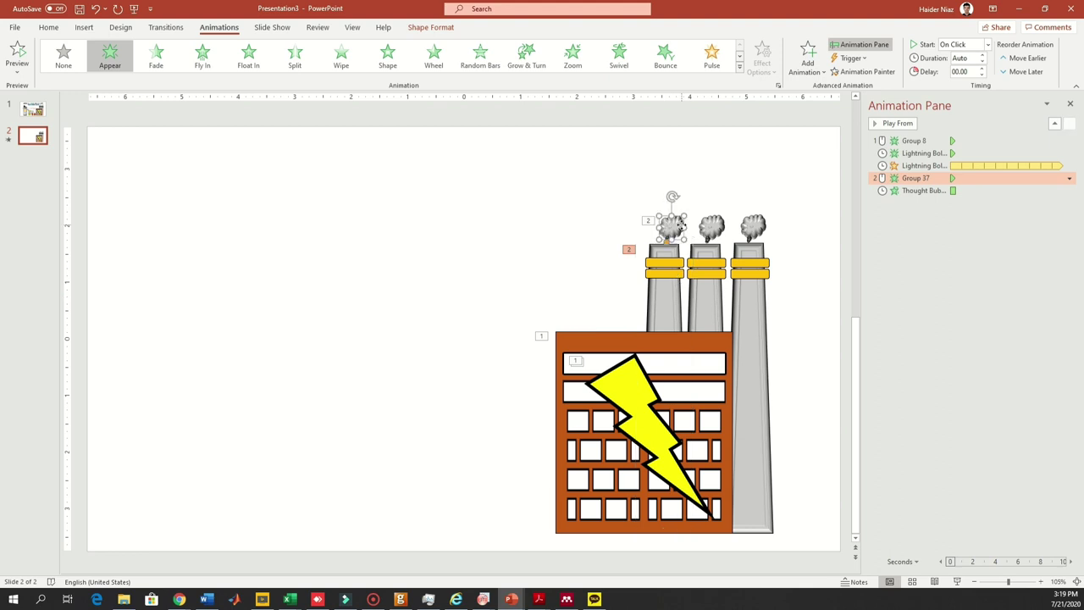
Copy the left smokestack's and cloud's animations to the middle chimney with Animation Painter.
click(675, 306)
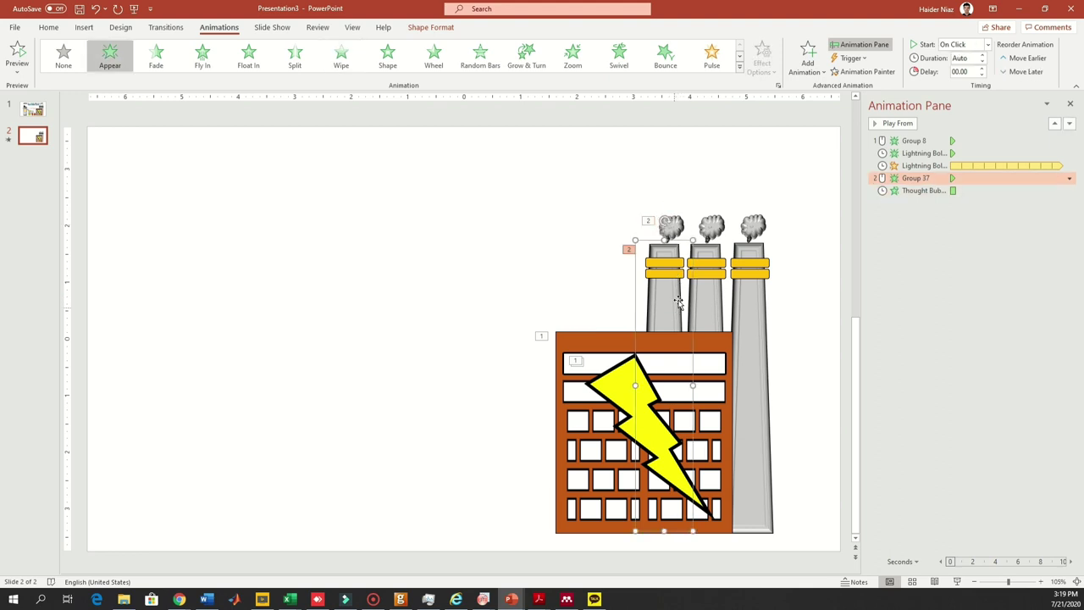
click(861, 71)
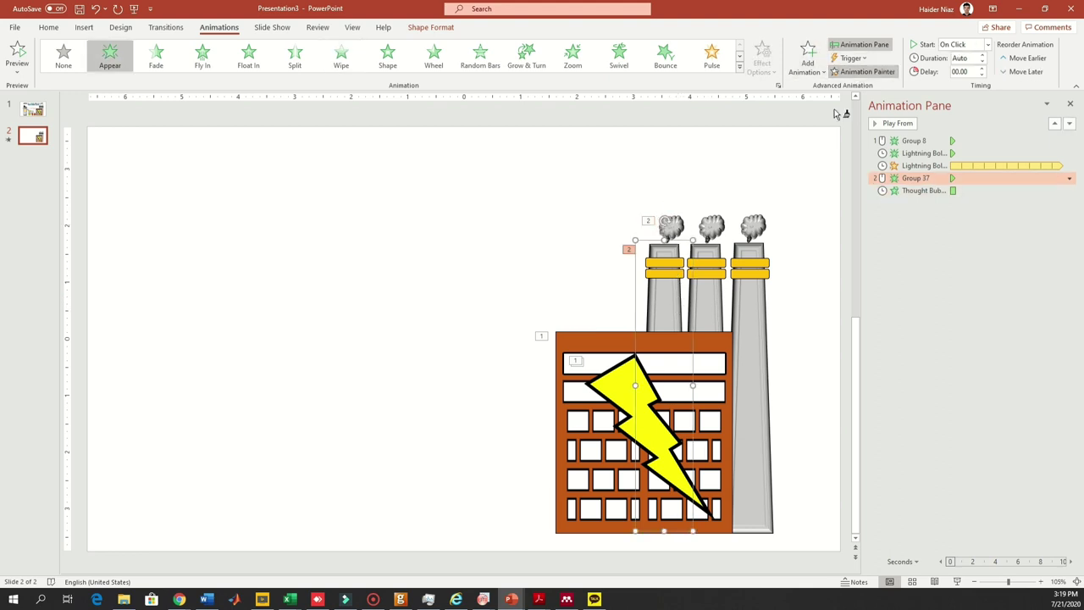
click(721, 305)
click(671, 227)
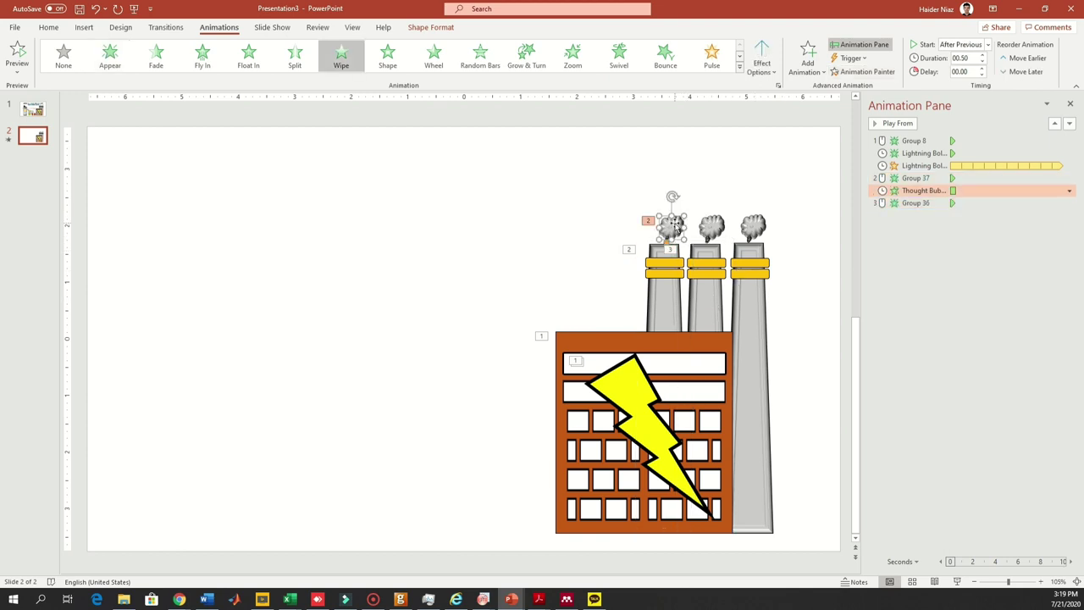
click(889, 73)
click(711, 228)
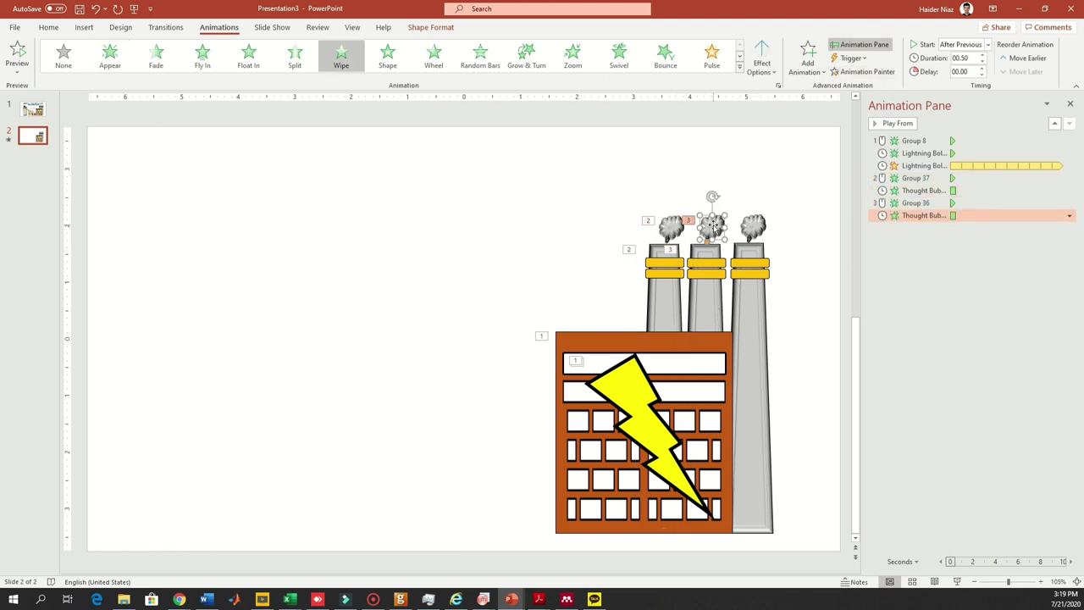
Copy the middle smokestack's and cloud's animations to the right chimney, then start the slide show.
click(711, 309)
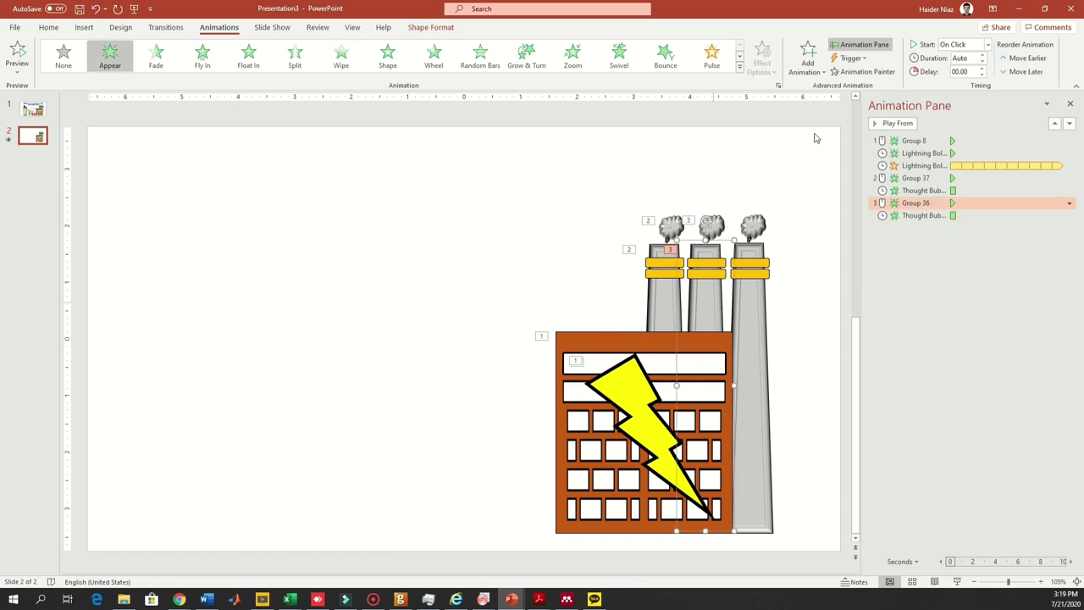
click(862, 71)
click(746, 309)
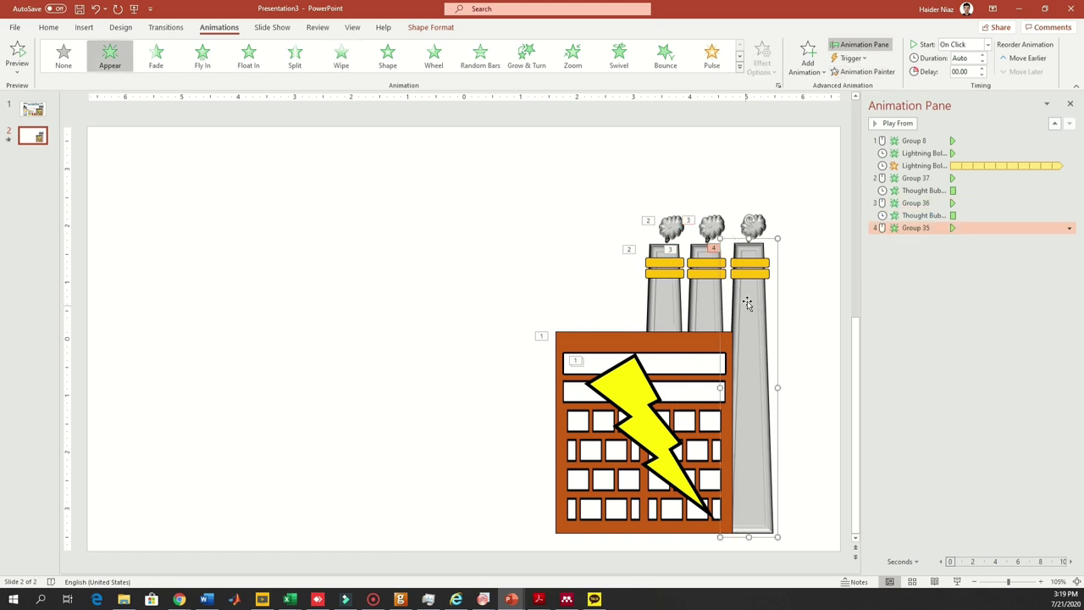
click(711, 225)
click(866, 73)
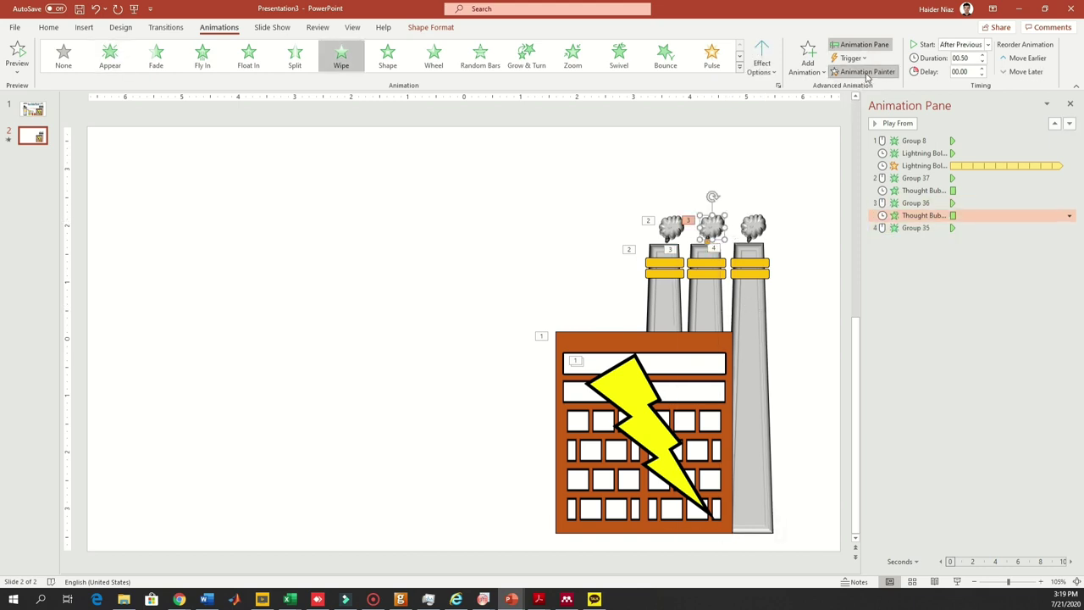
click(758, 229)
click(951, 492)
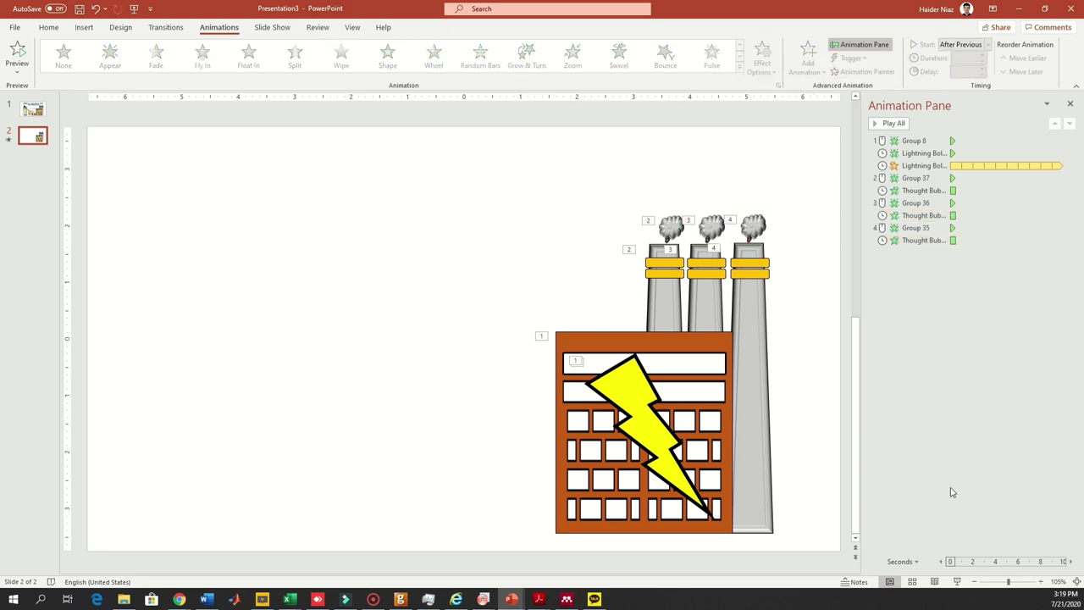
click(958, 582)
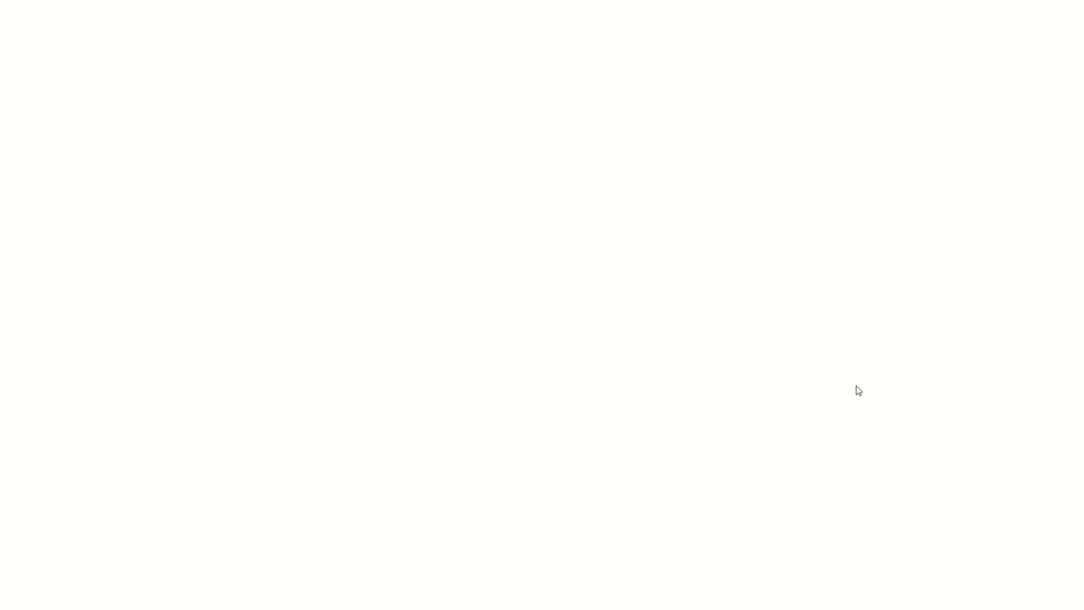
Play through slide 2's chimney animations in the slide show, then exit it.
click(847, 249)
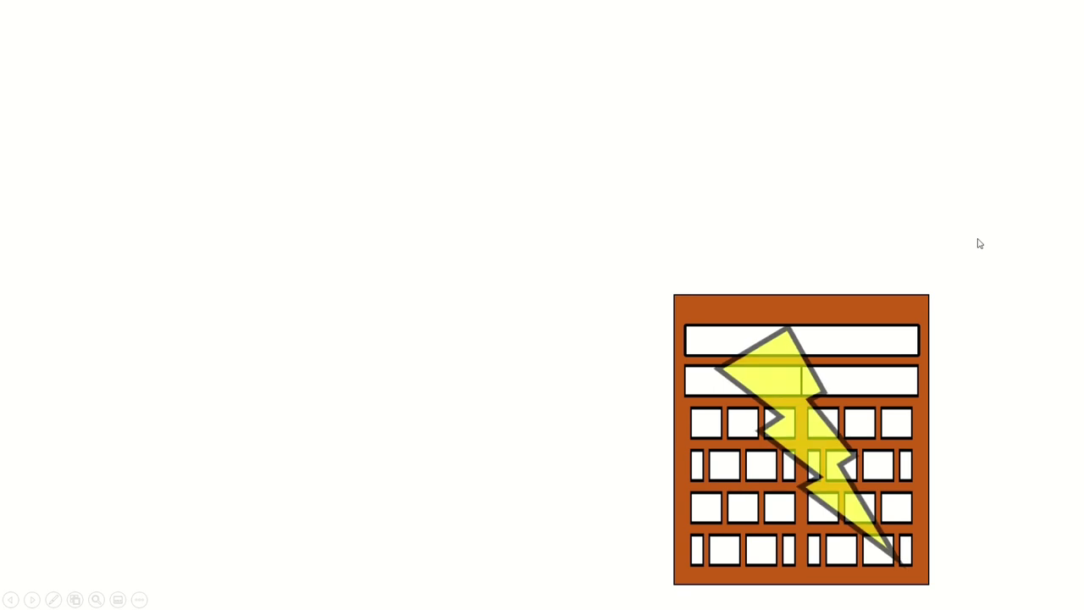
click(921, 220)
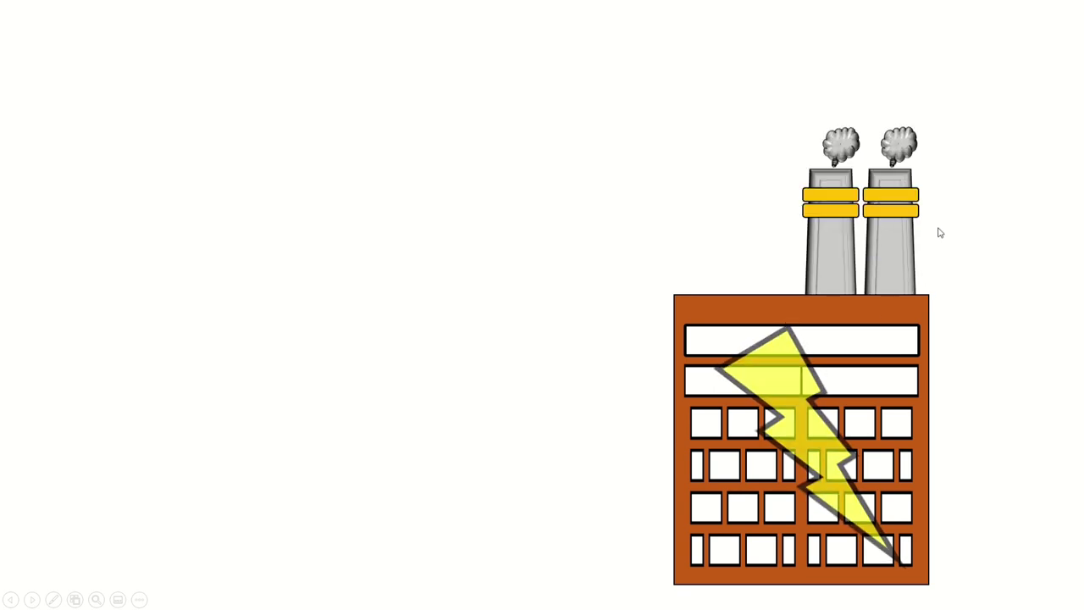
key(Escape)
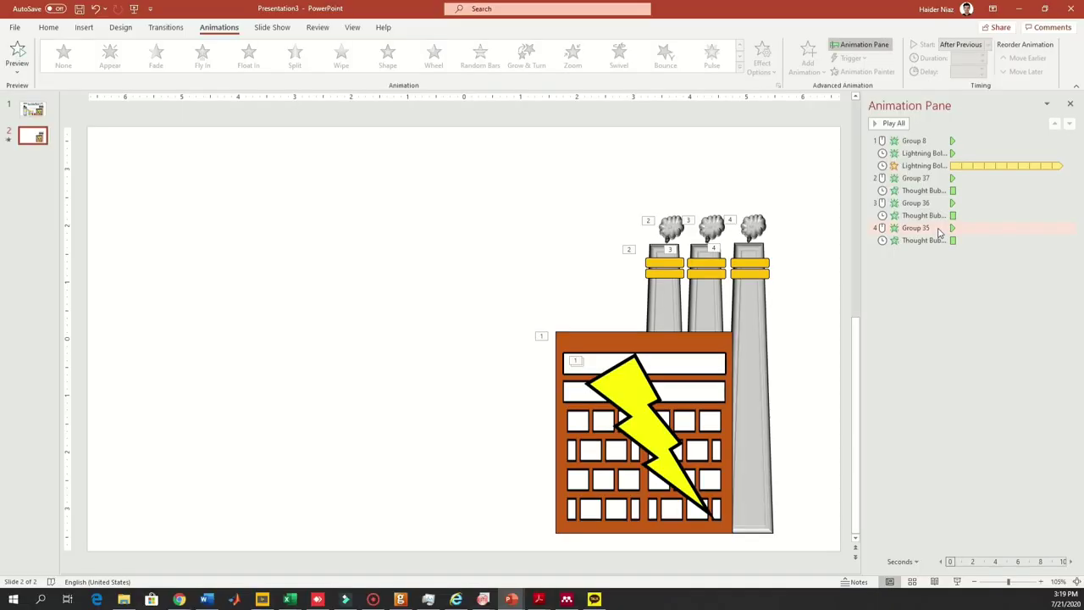
Bring the two grey and the red dotted connectors from slide 1 onto slide 2.
click(34, 112)
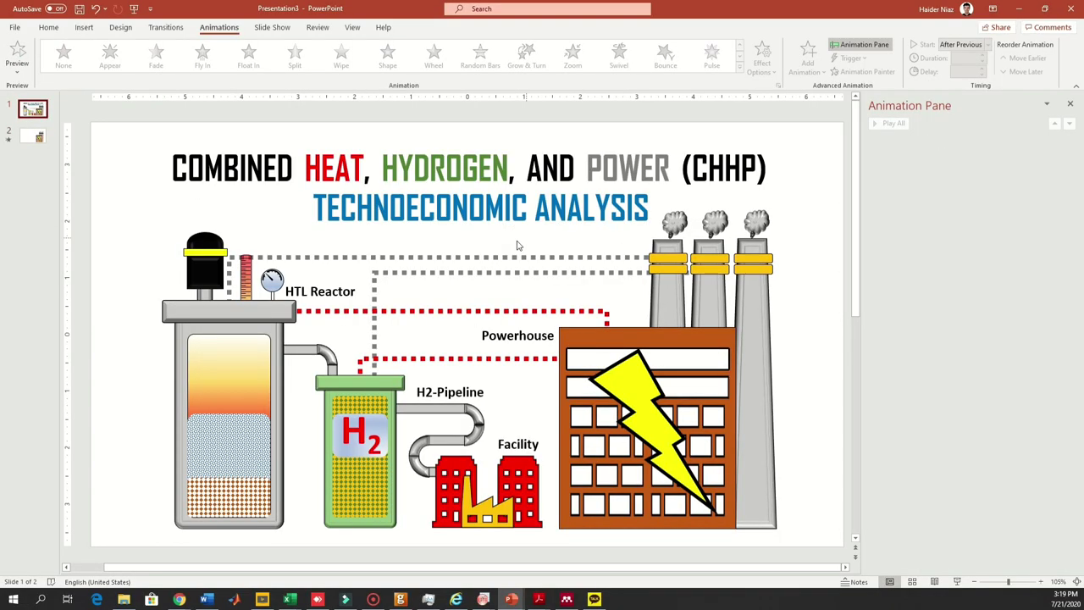
click(531, 272)
click(440, 256)
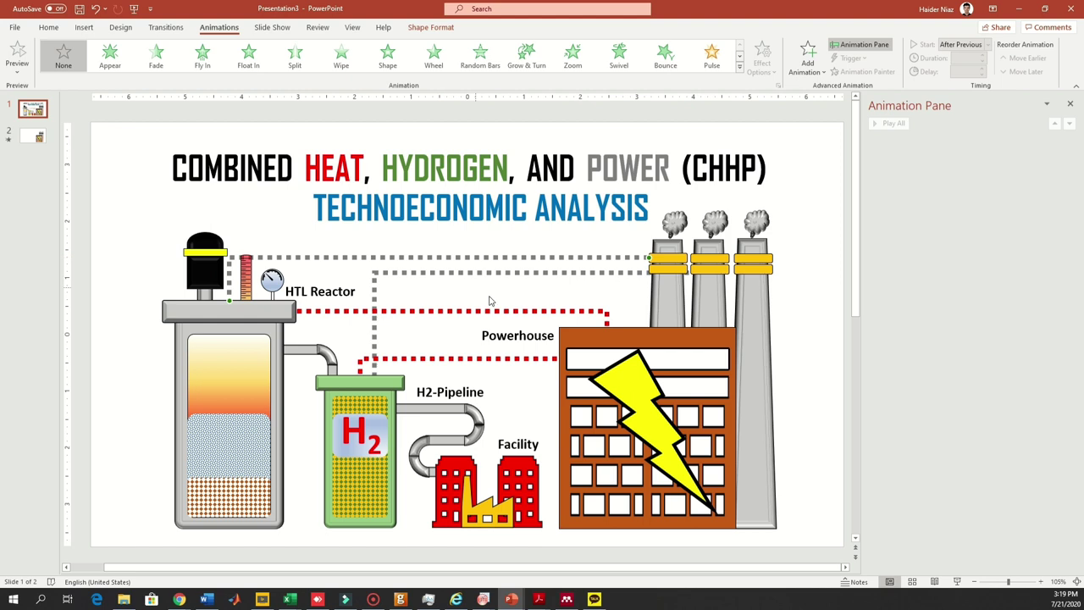
click(512, 311)
click(38, 142)
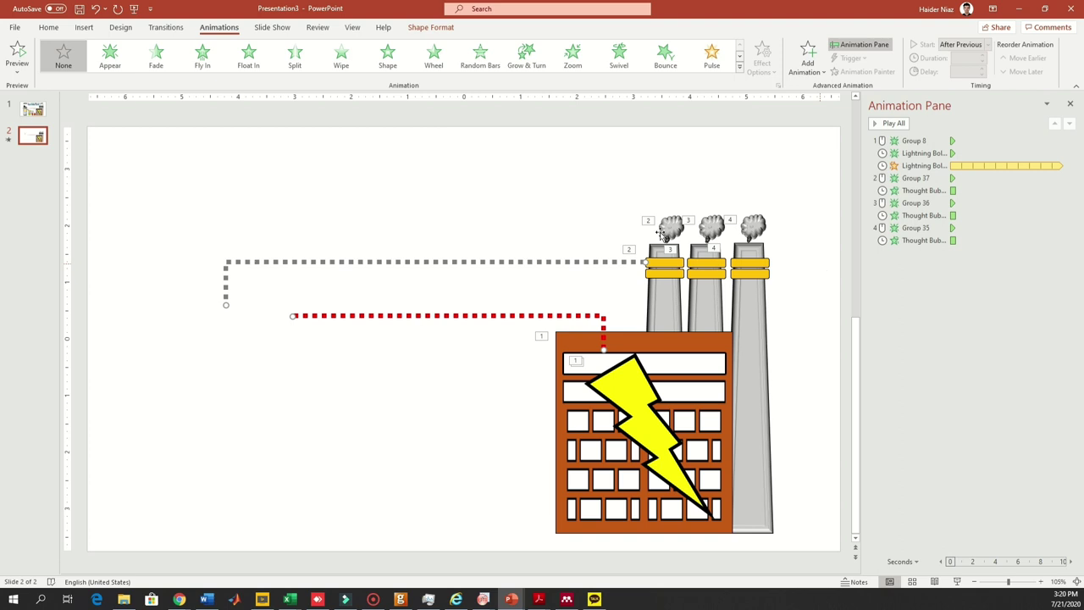
Give the connectors a Wipe entrance From Right and preview it in the slide show.
click(341, 55)
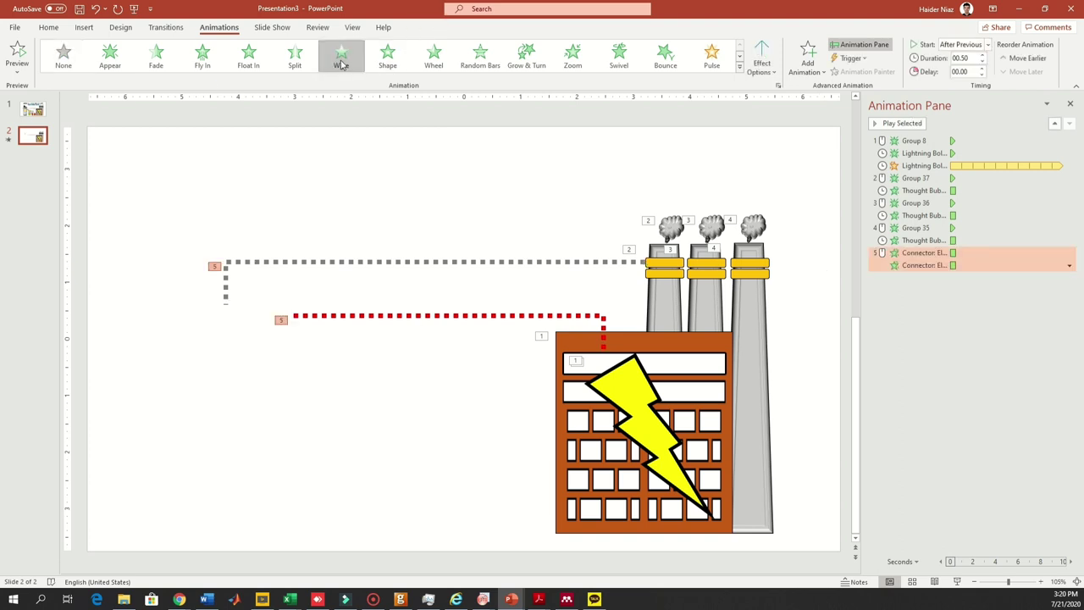
click(761, 61)
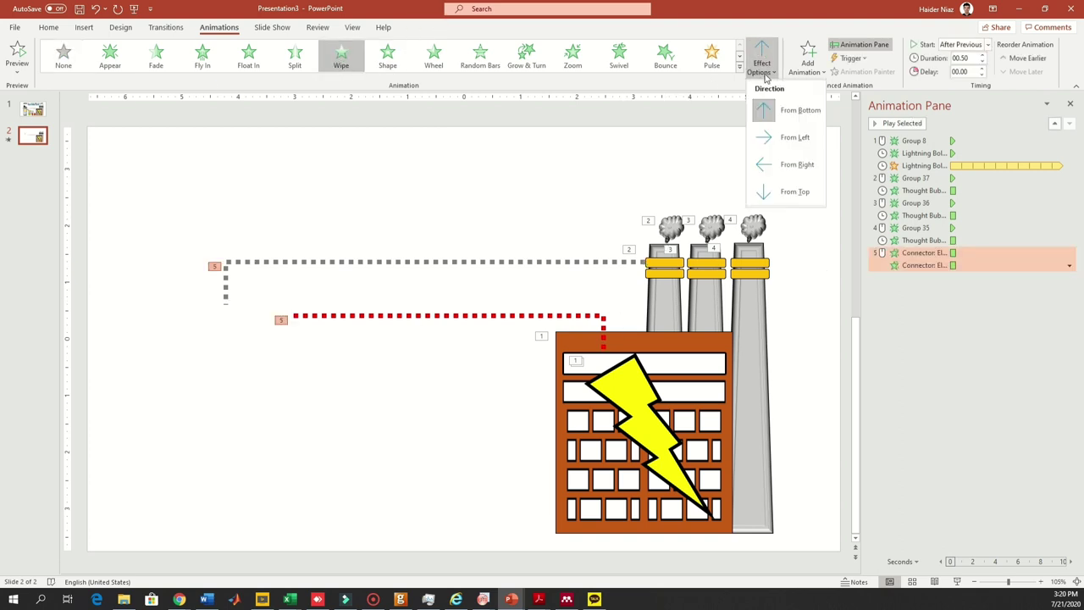
click(800, 165)
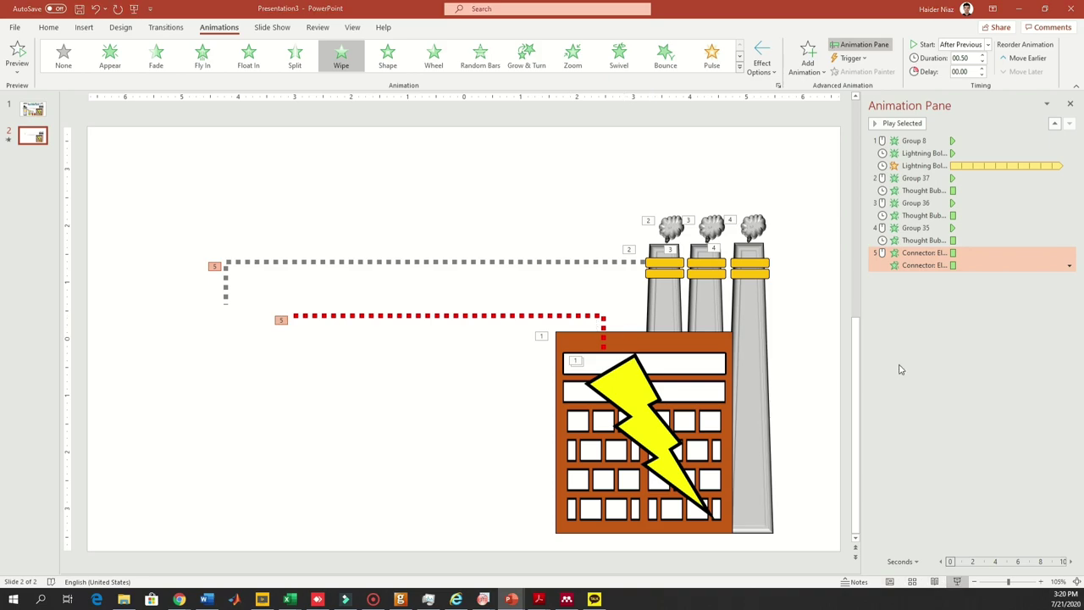
key(shift+F5)
click(980, 285)
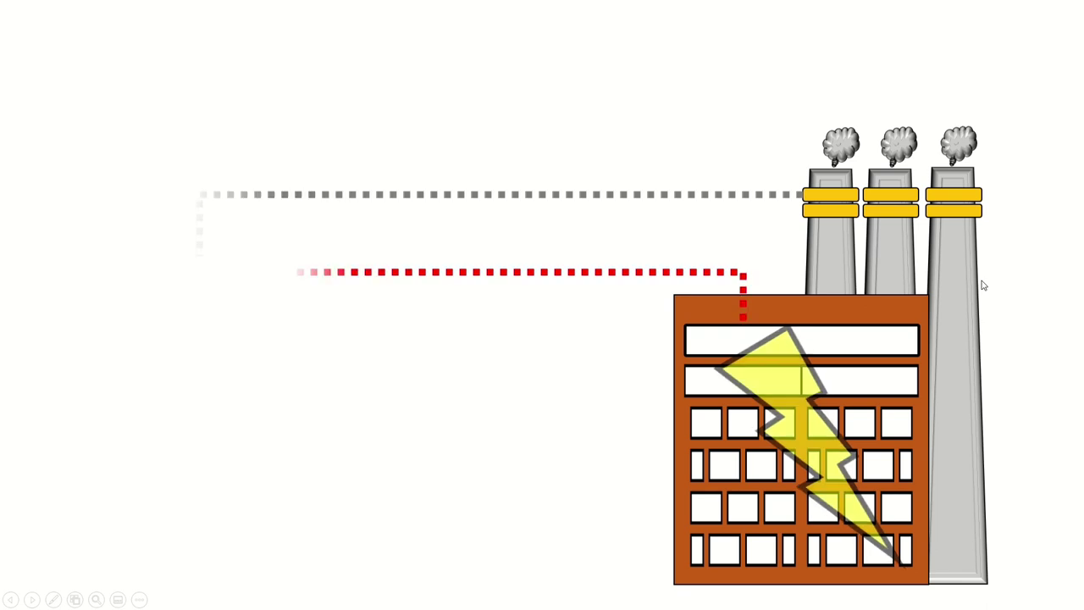
key(Escape)
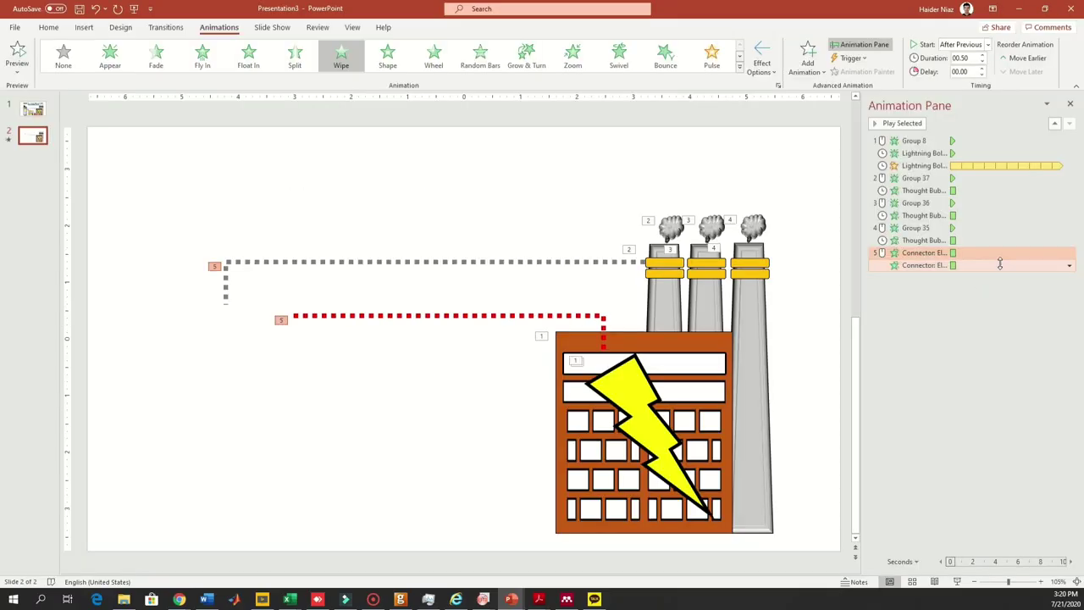
Set the connector Wipe animations to a 1-second duration that repeats until the end of the slide.
right_click(999, 266)
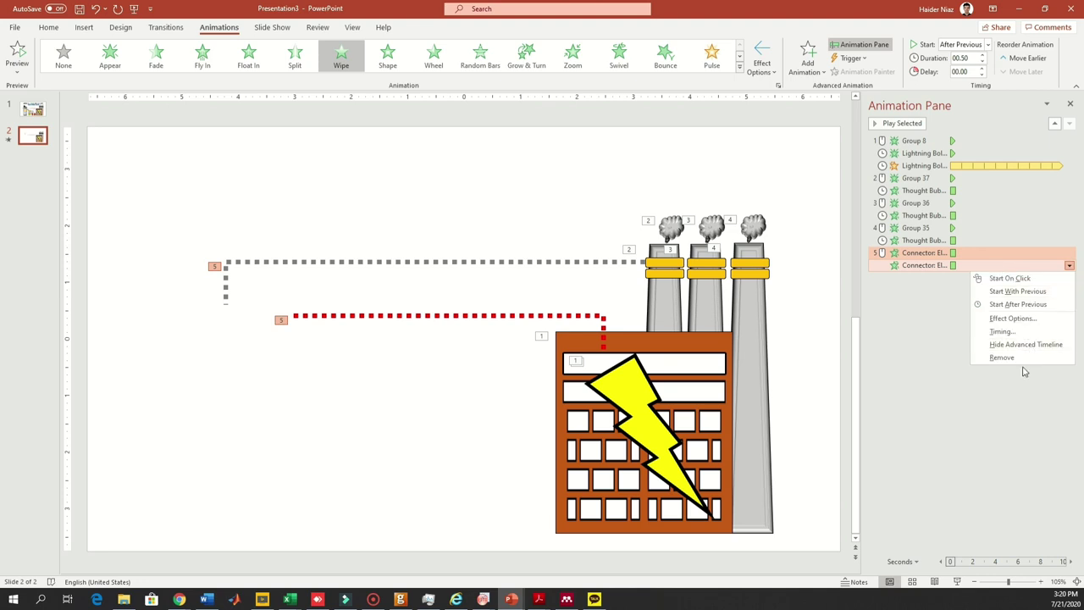
click(1016, 317)
click(226, 217)
click(311, 260)
click(282, 304)
click(312, 273)
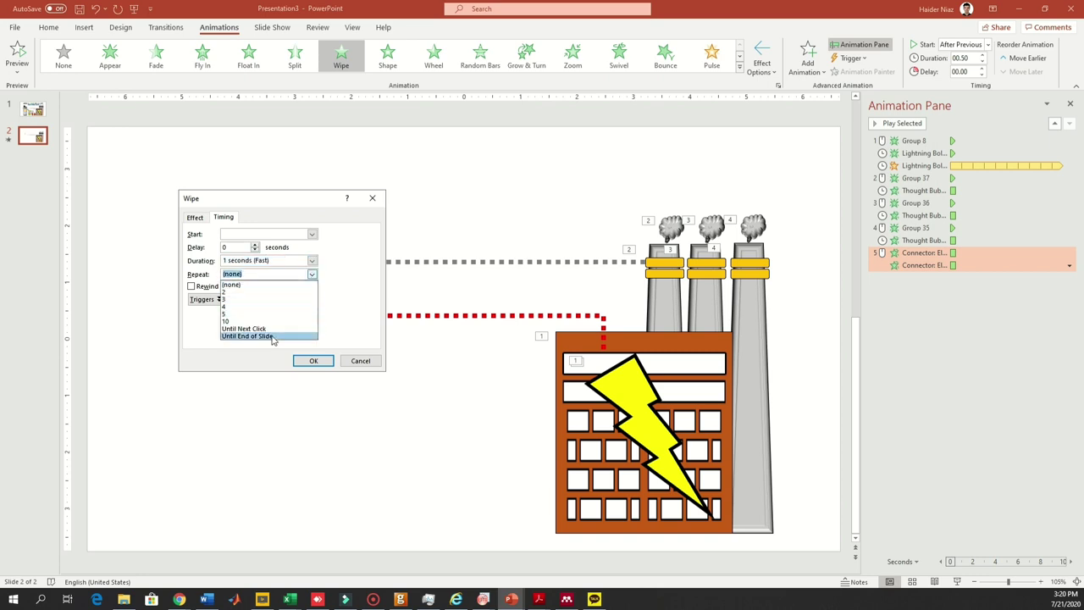
click(273, 336)
click(311, 360)
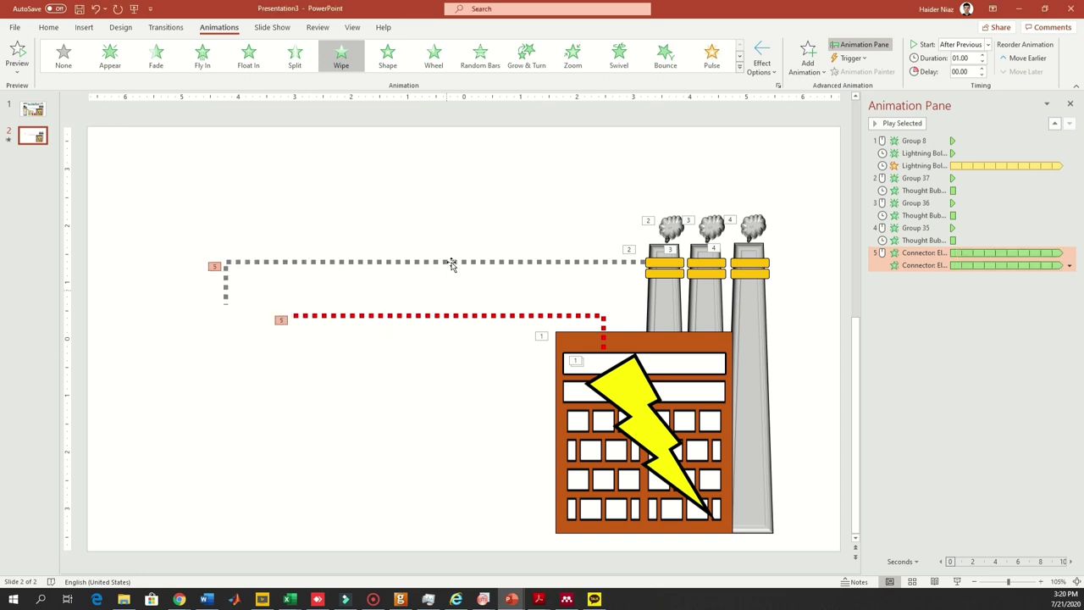
click(32, 109)
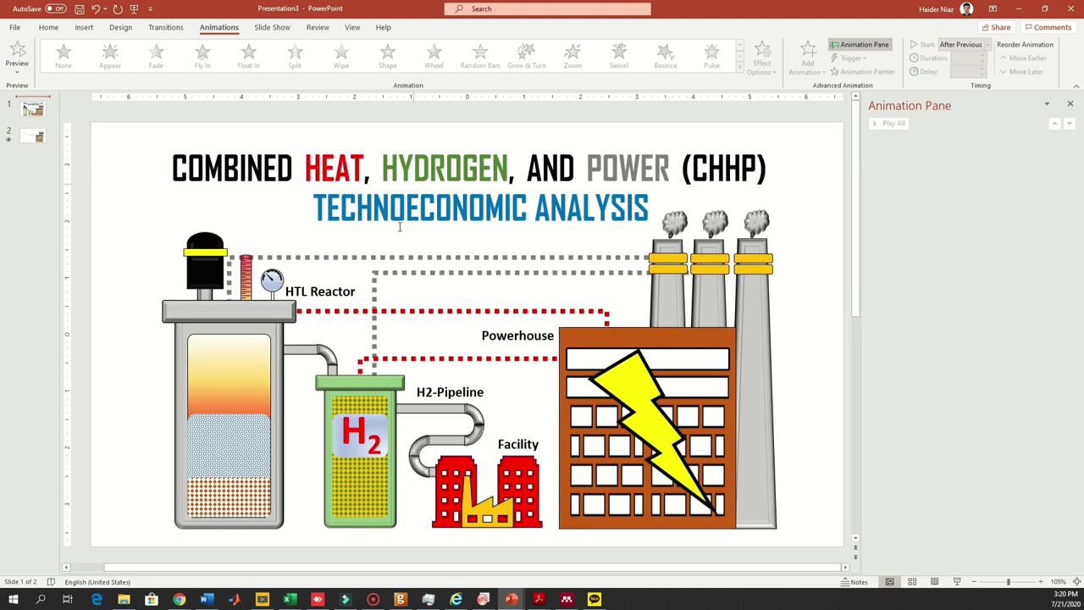
Copy the HTL reactor from slide 1 onto slide 2 and delete its coloured fill layers.
click(170, 218)
click(130, 249)
drag(135, 135, 309, 555)
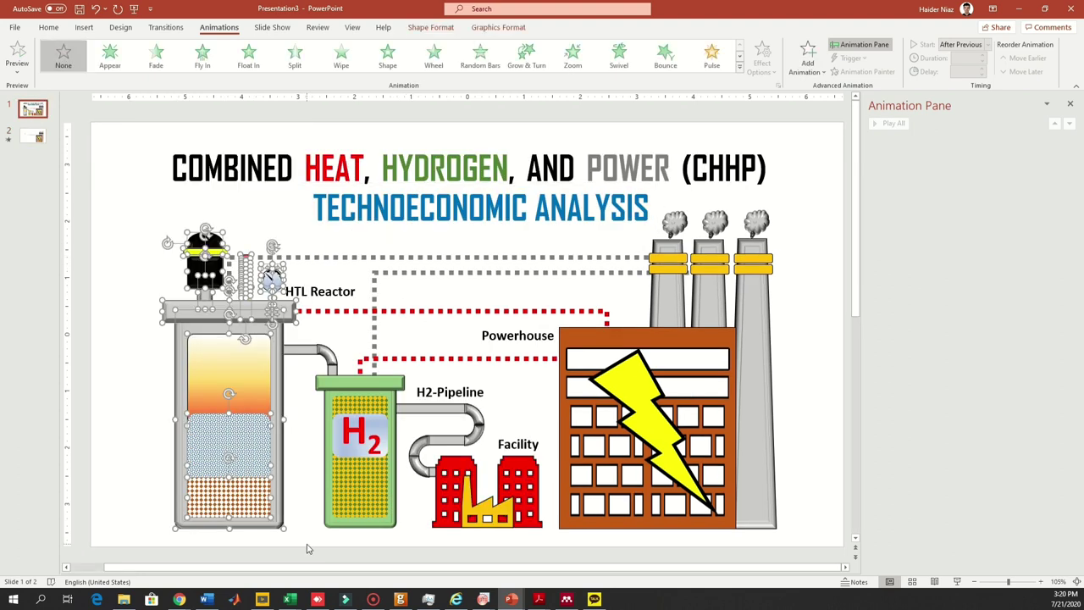
click(33, 136)
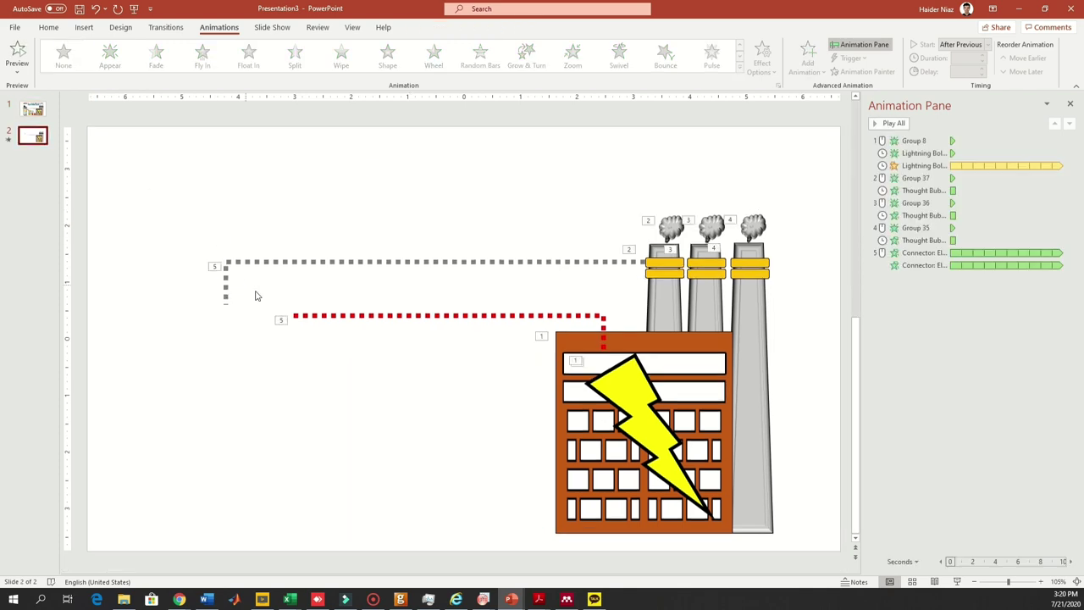
key(ctrl+v)
click(357, 424)
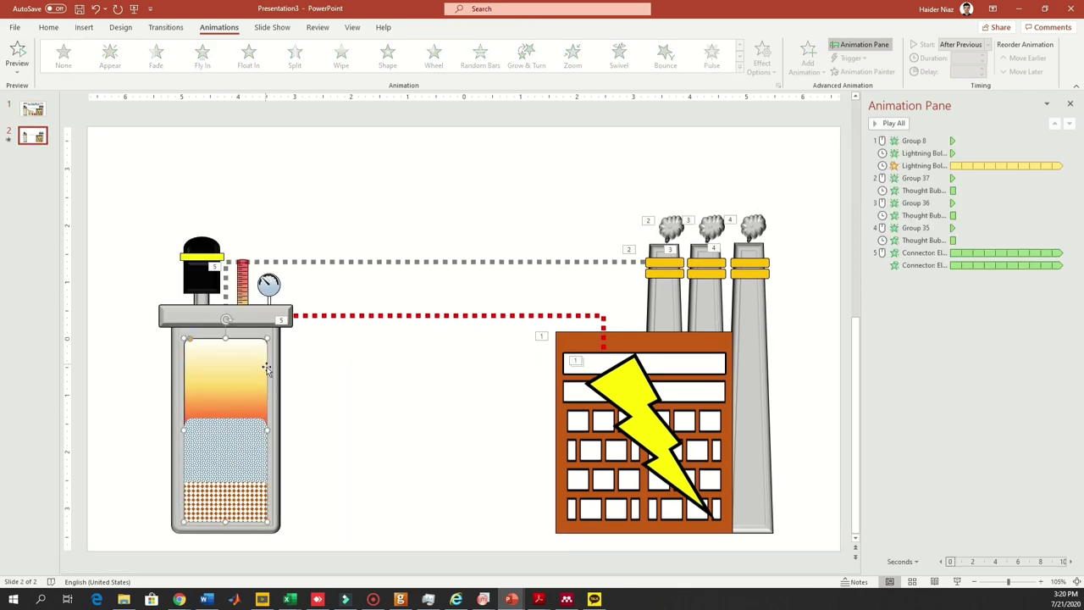
key(Delete)
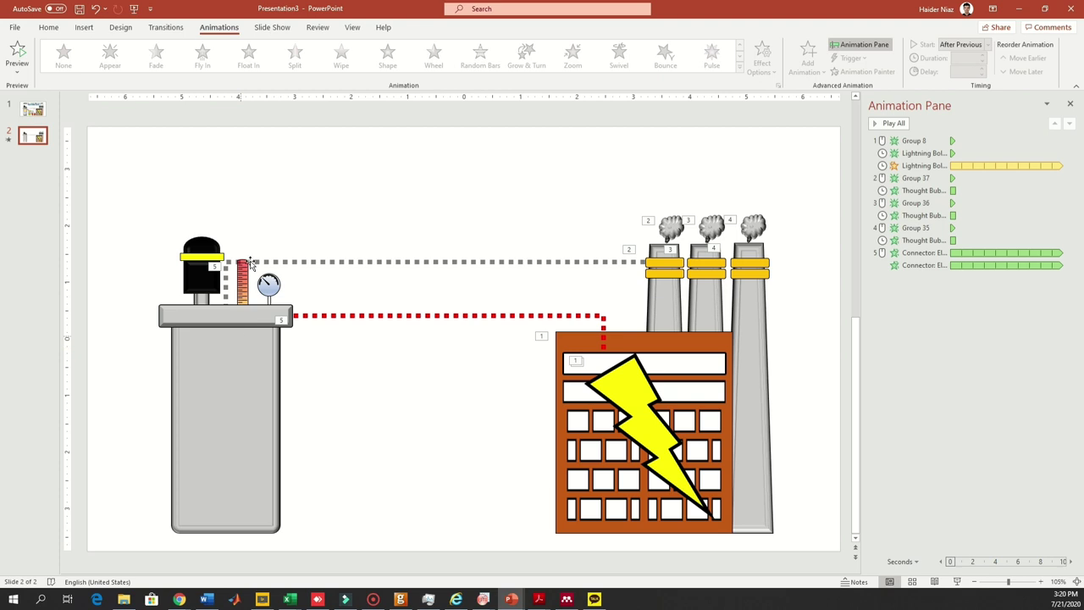
Select the burner group on slide 2 and send it to the back.
click(235, 346)
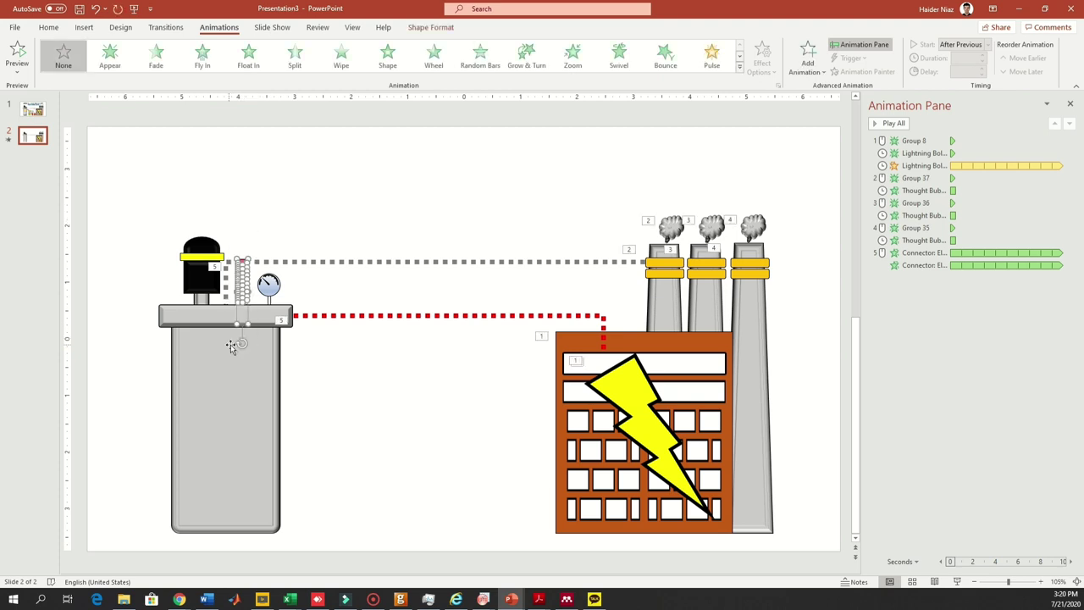
drag(304, 230, 256, 347)
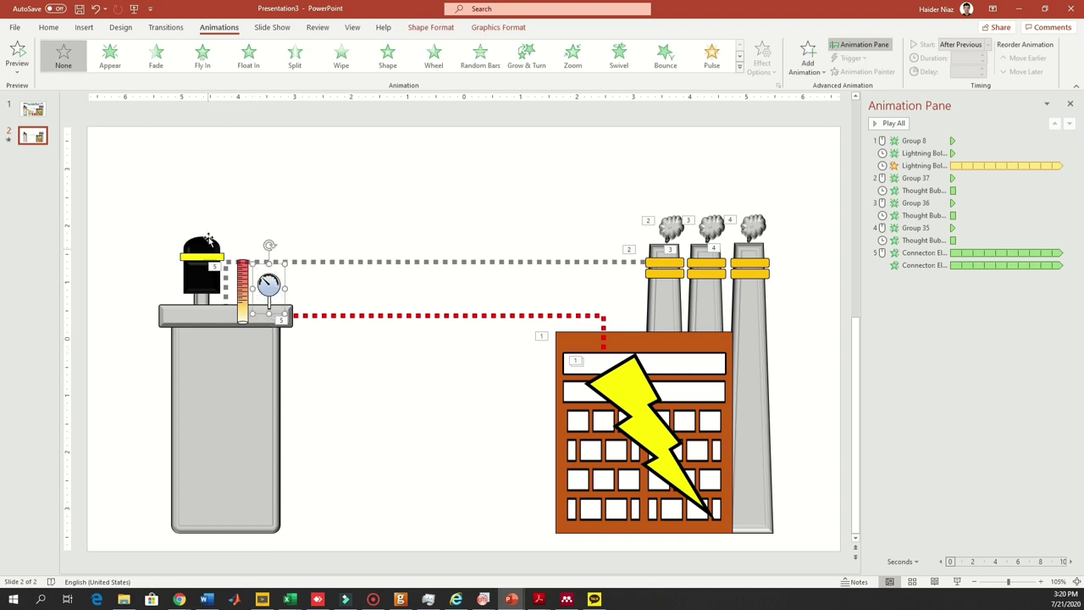
drag(255, 195, 174, 314)
click(172, 199)
drag(172, 199, 229, 353)
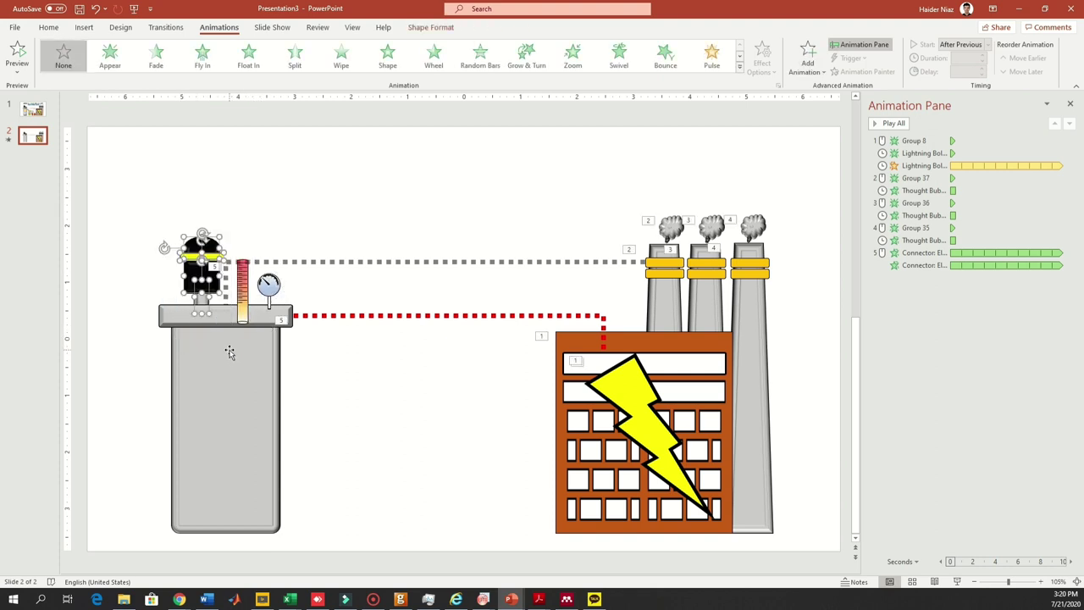
right_click(196, 282)
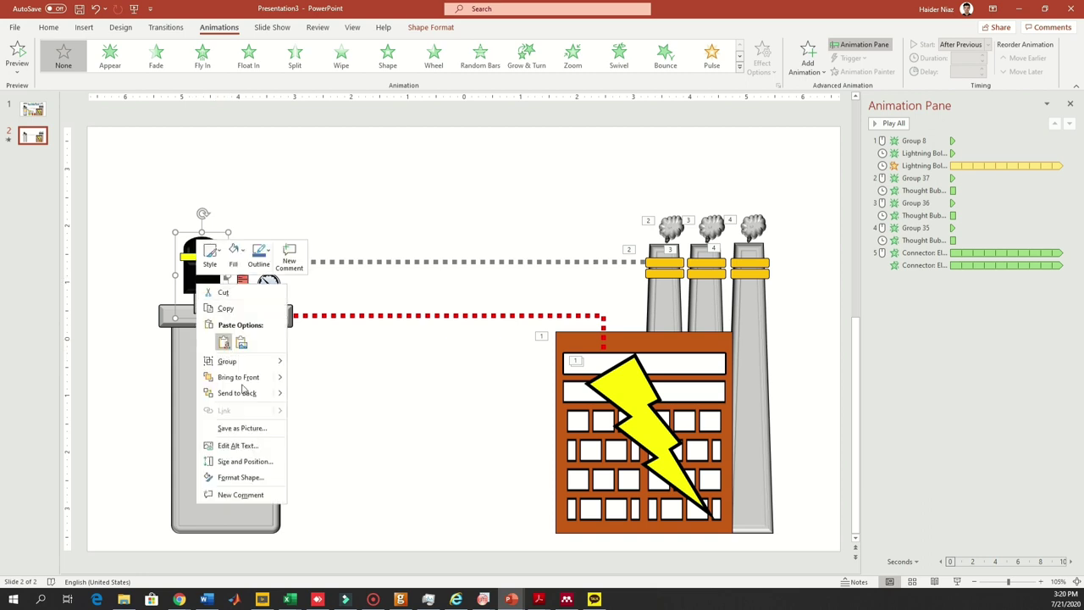
click(251, 395)
Send the thermometer and the gauge to the back as well, then view slide 1.
click(245, 312)
right_click(244, 311)
click(271, 411)
click(267, 292)
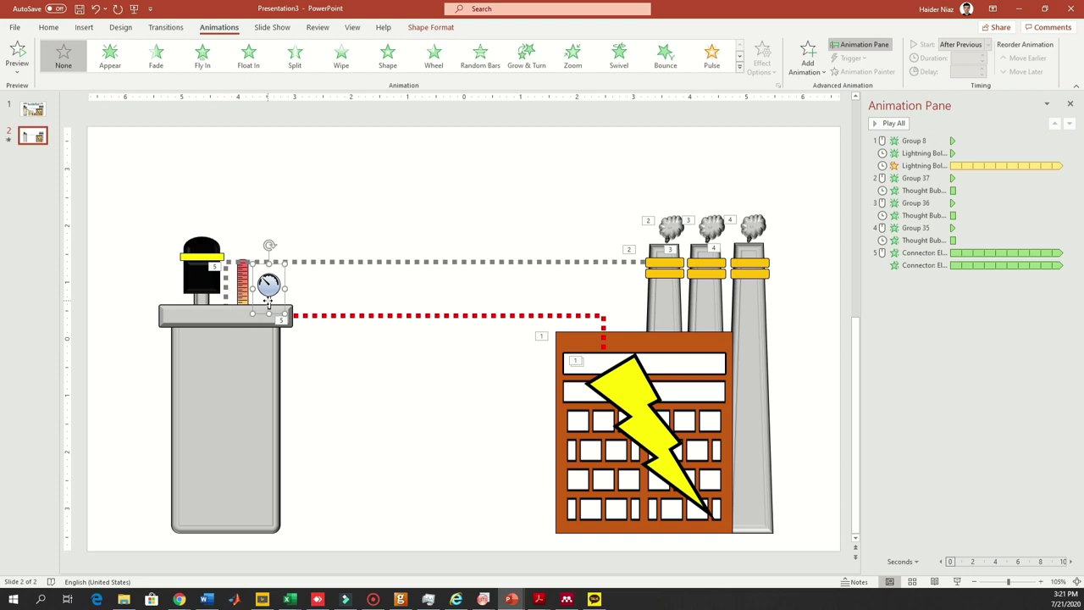
right_click(268, 292)
click(313, 405)
click(415, 185)
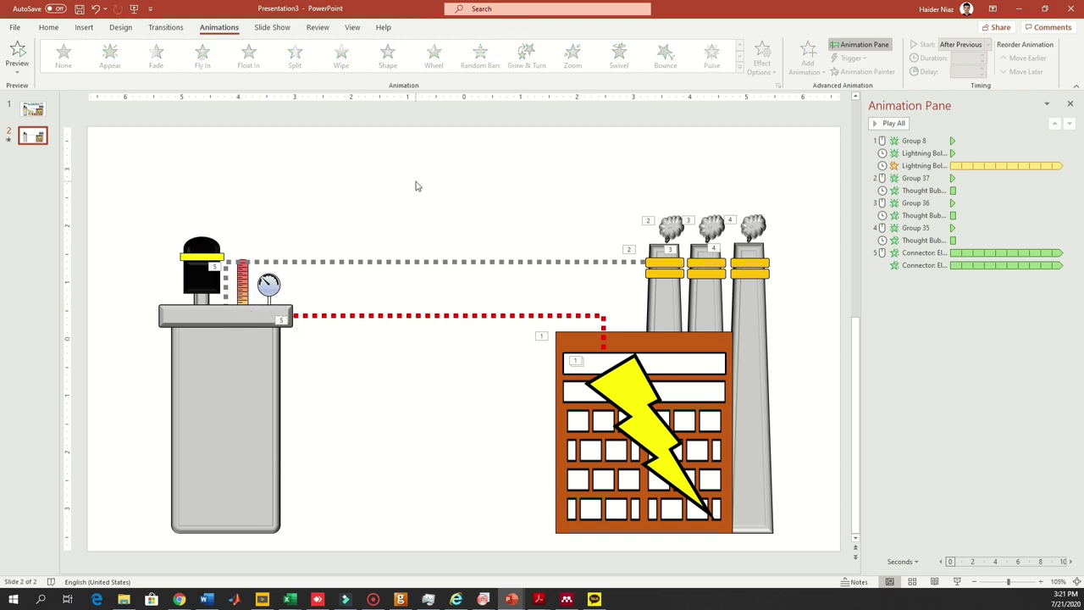
click(33, 109)
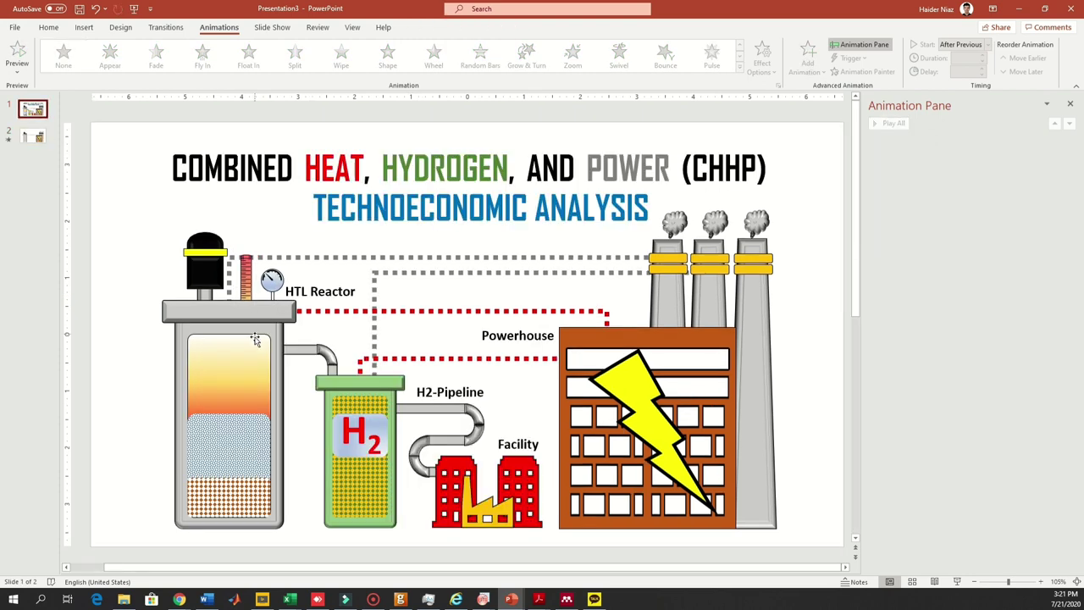
Set the reactor's gradient-filled shape on slide 2 to No Fill.
click(39, 142)
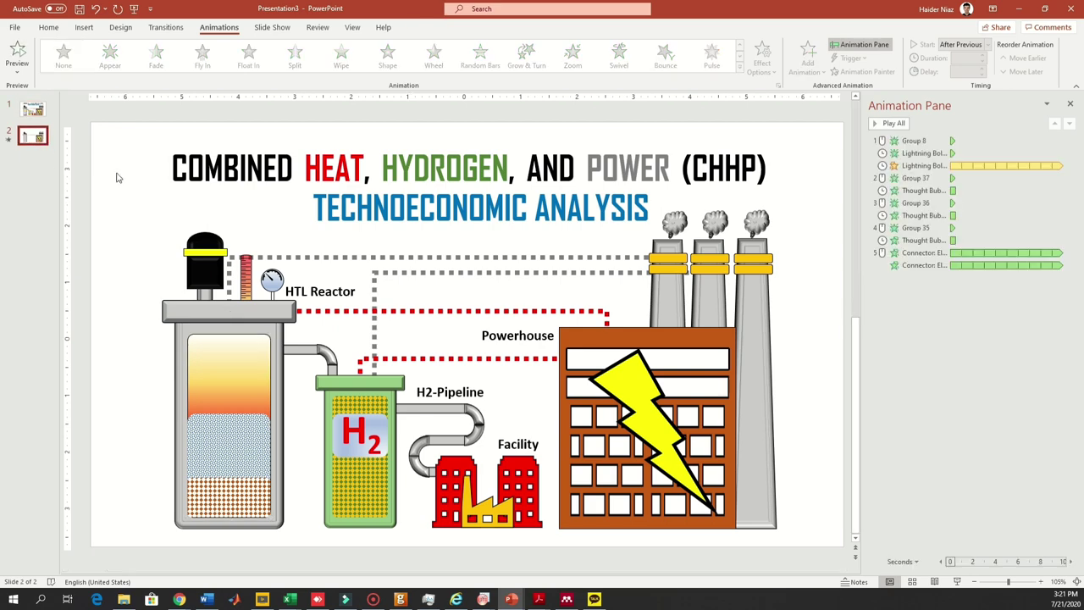
click(247, 429)
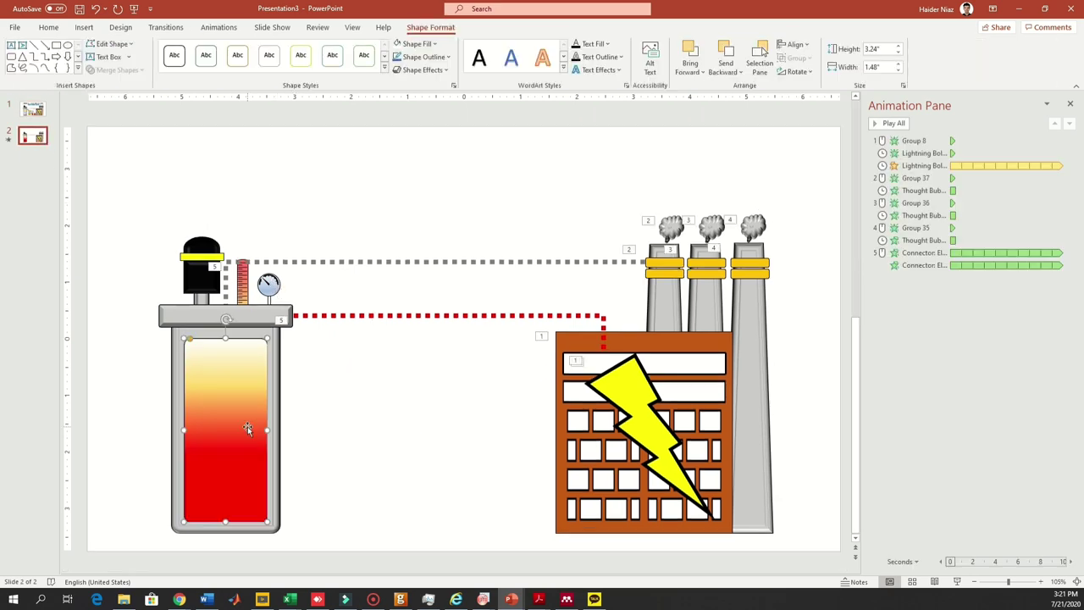
click(401, 45)
click(512, 210)
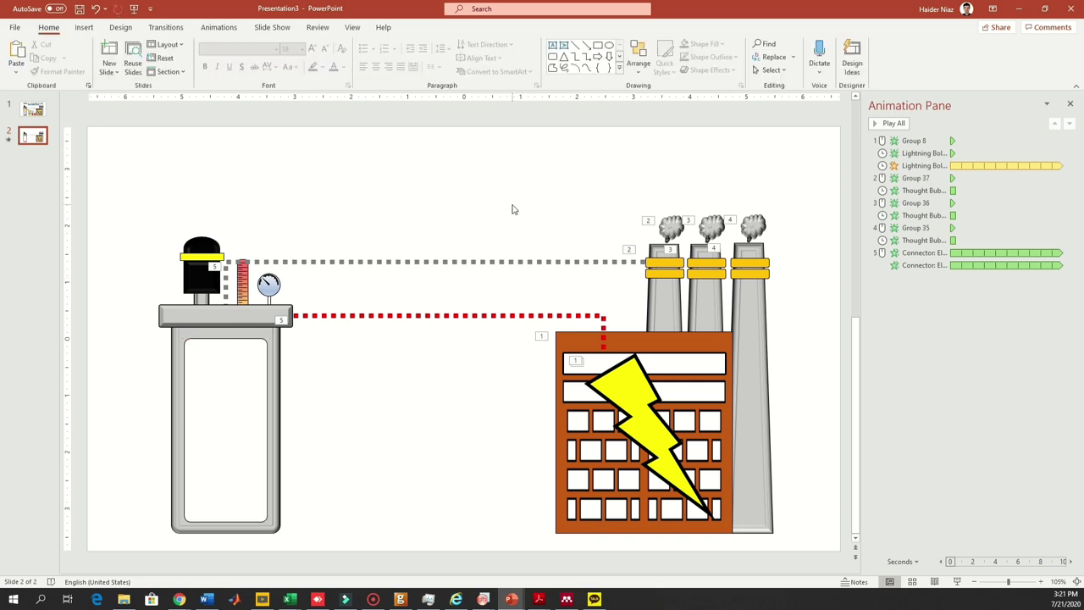
Group the reactor lid and body into one 4.03 by 2.36 inch object.
click(265, 317)
shift+click(273, 337)
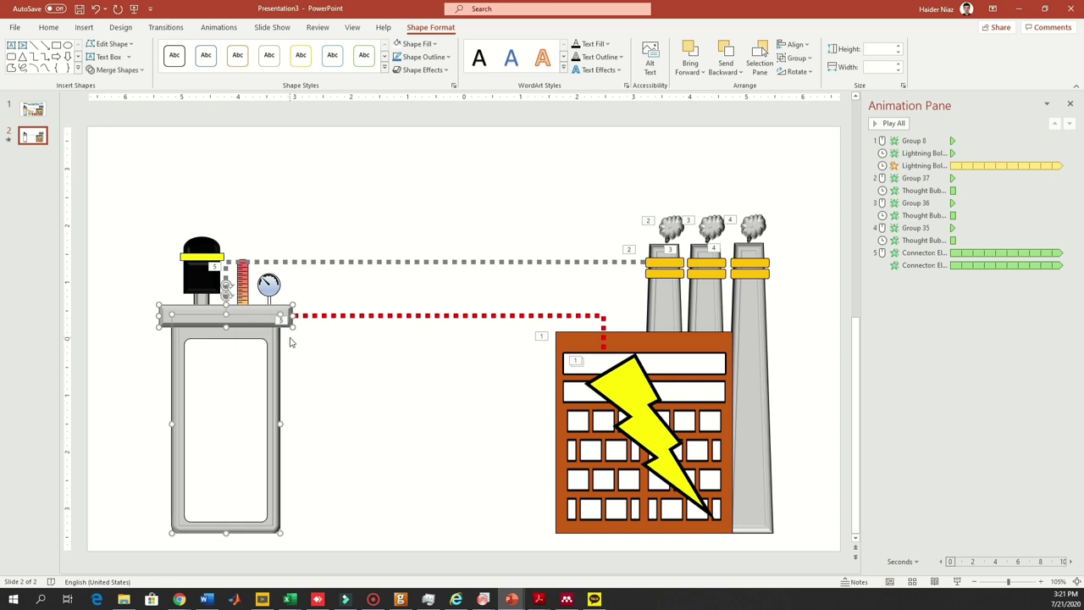
key(ctrl+g)
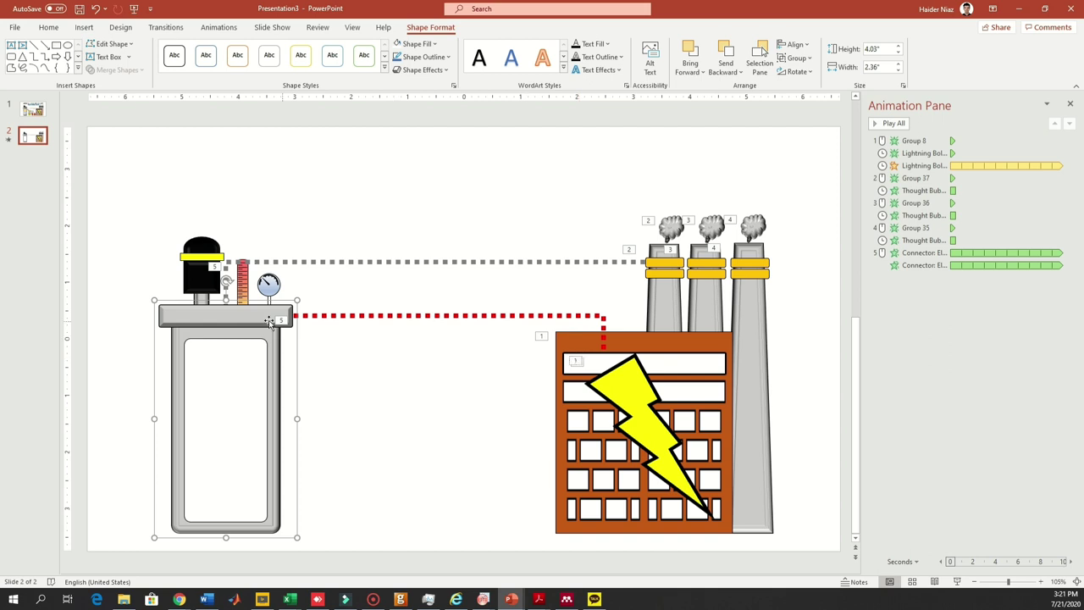
click(228, 29)
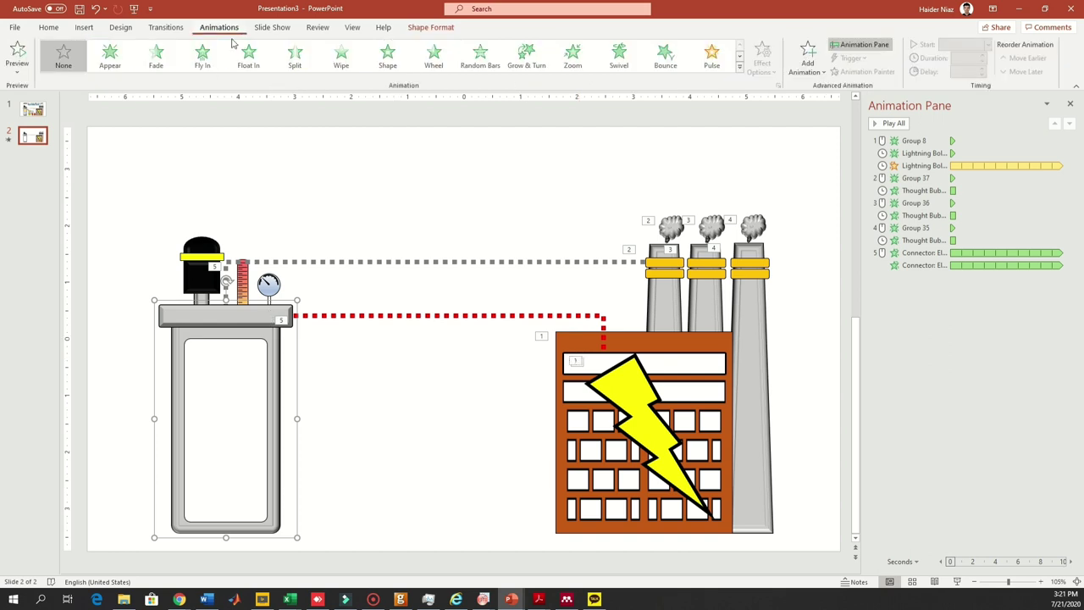
Give the lid-and-body group an Appear entrance as animation 6 and test it in a slide show.
click(110, 59)
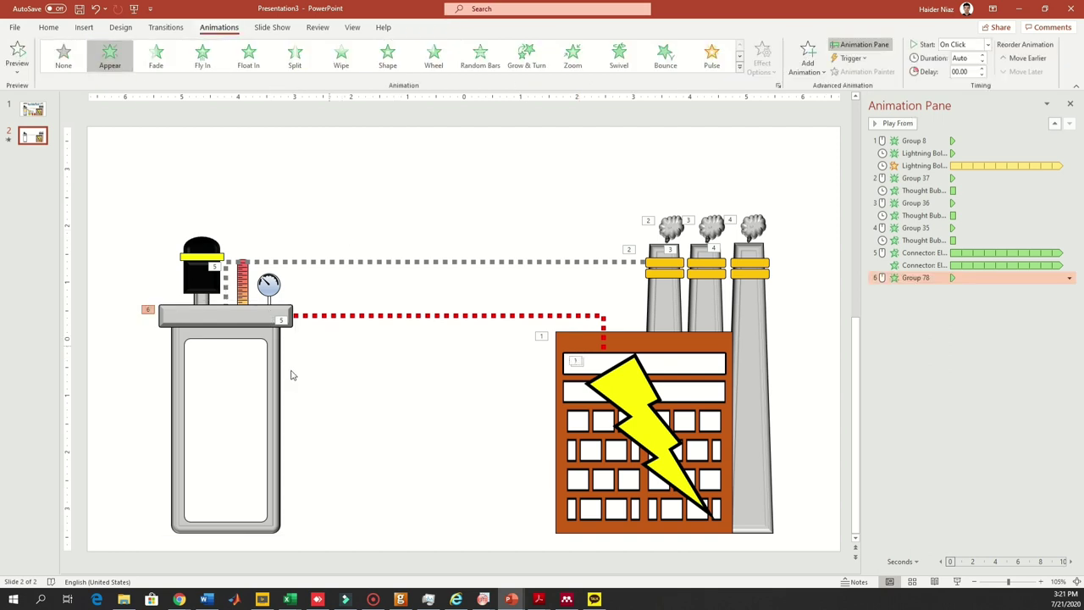
click(957, 582)
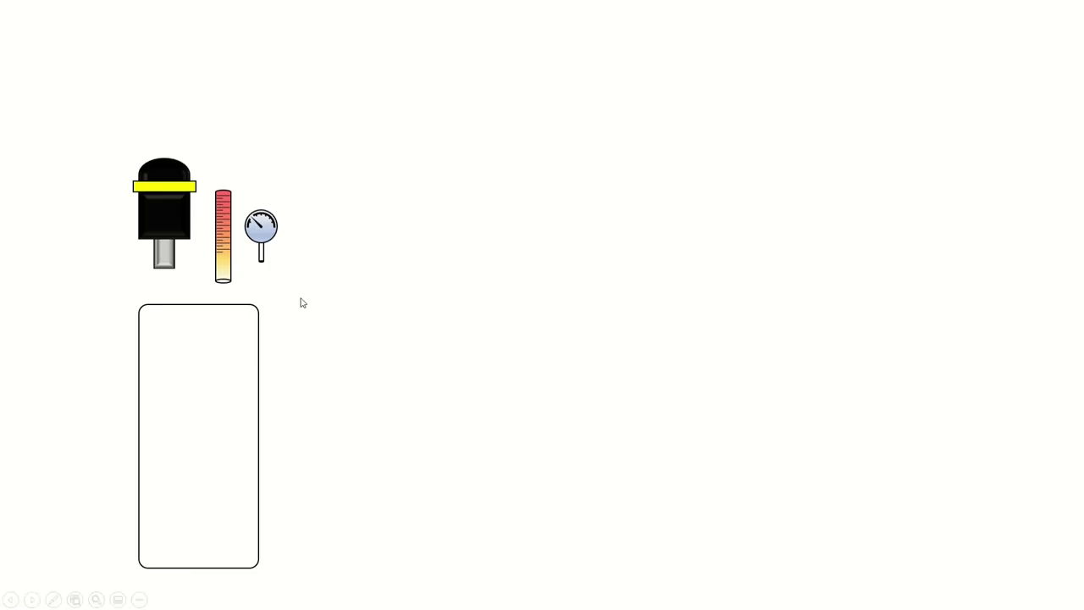
click(793, 214)
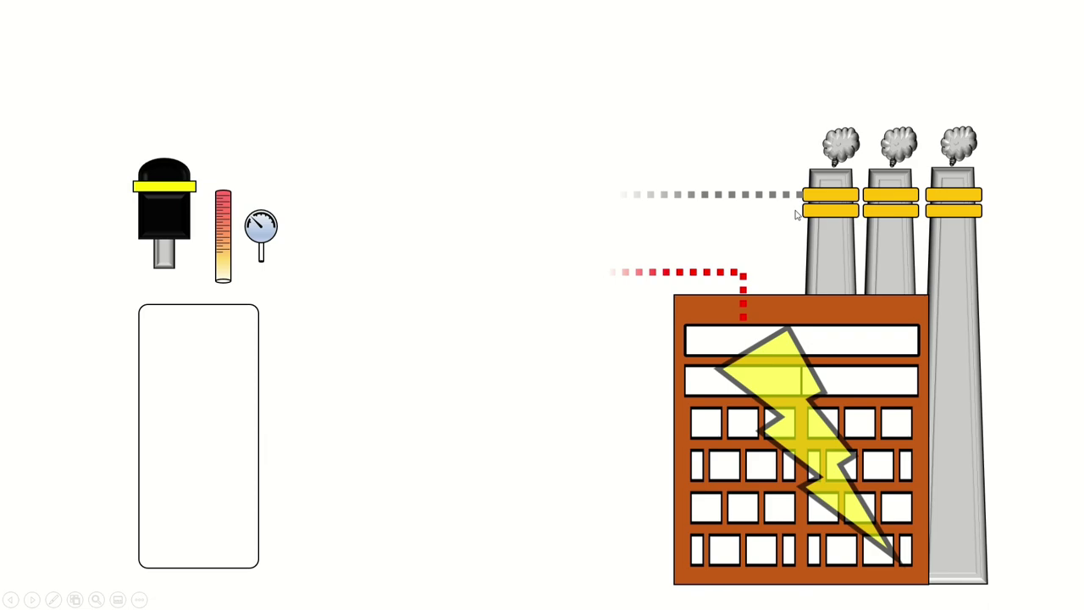
click(794, 214)
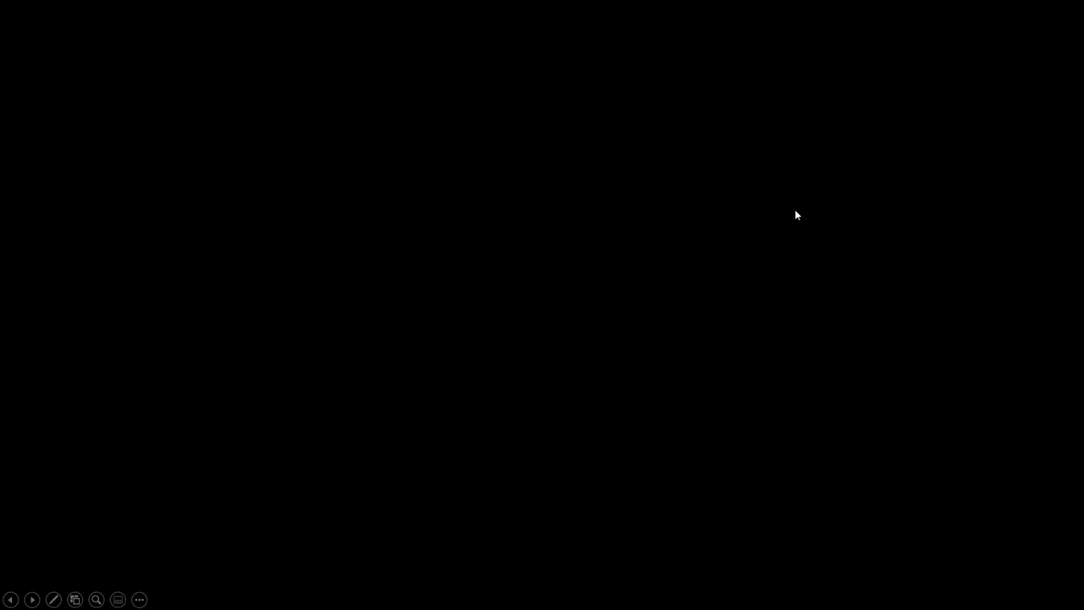
click(795, 212)
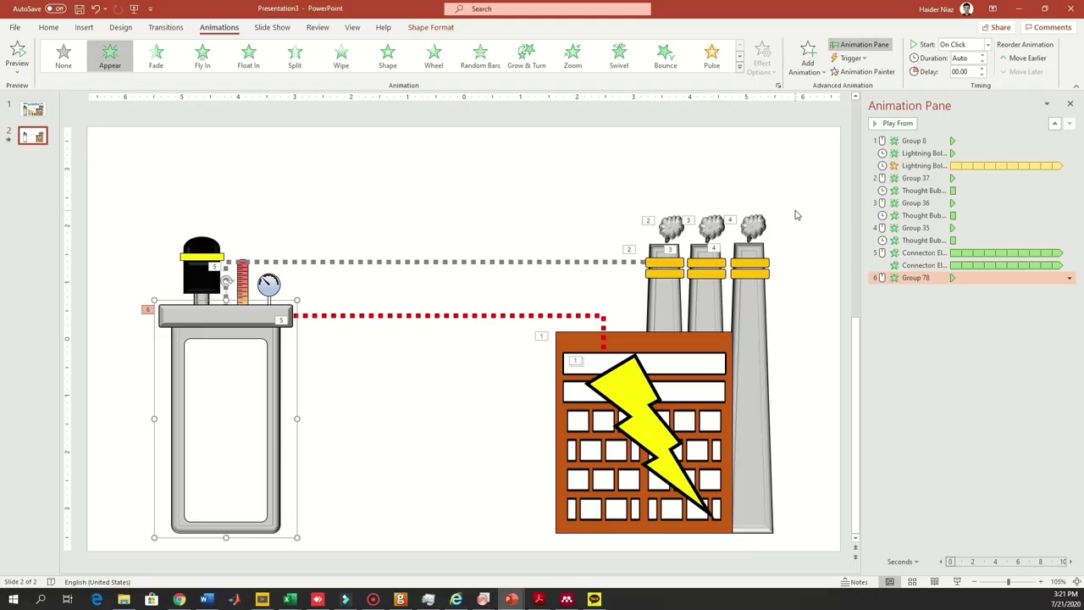
click(303, 356)
click(265, 388)
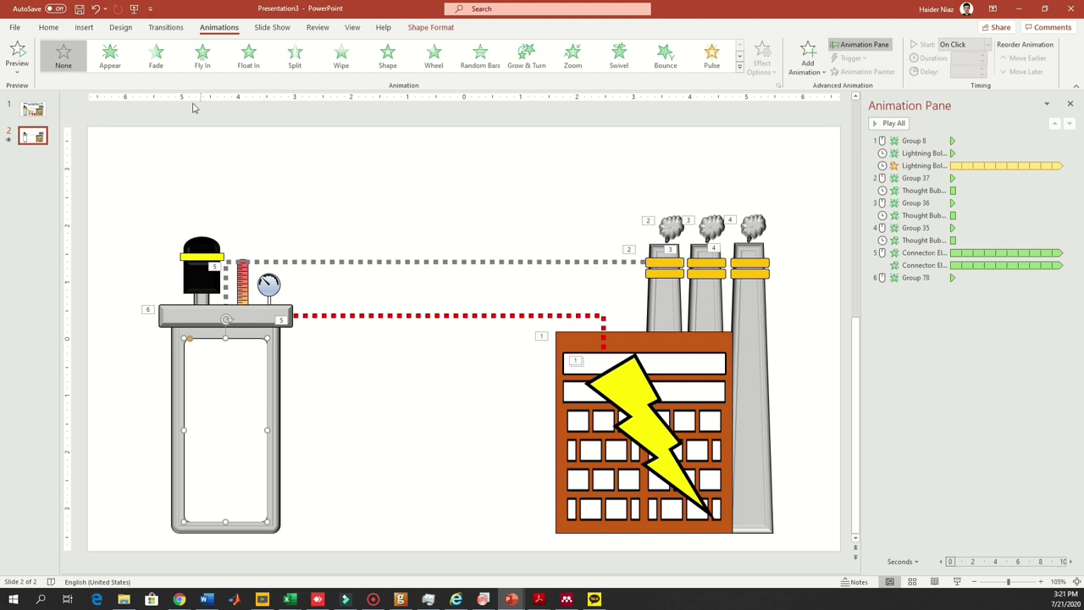
Wipe in the inner tank rectangle, then group the burner with Group 78 and make it Appear.
click(339, 59)
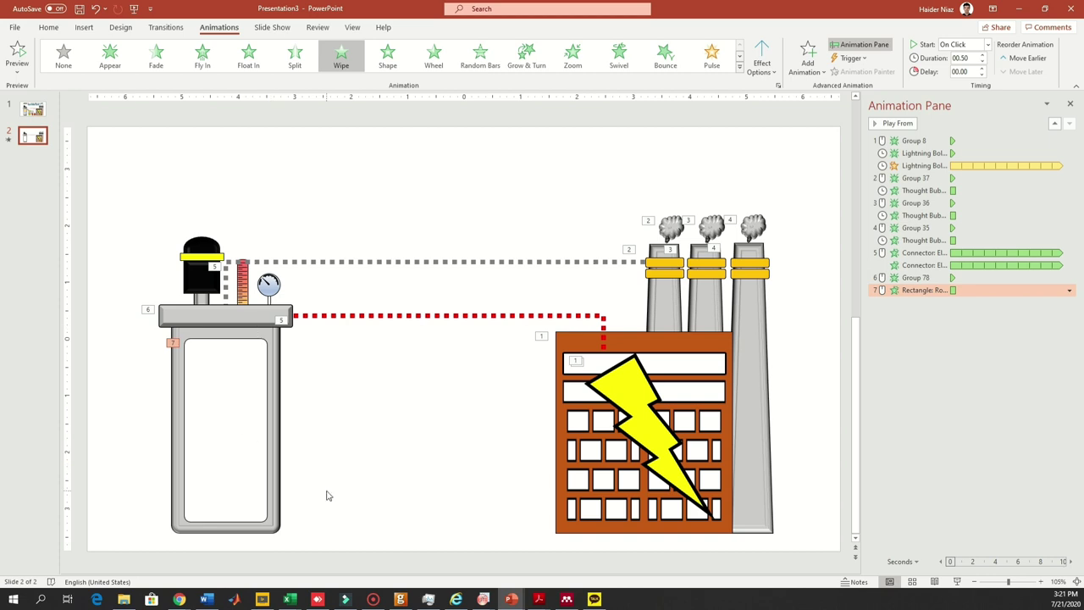
click(203, 295)
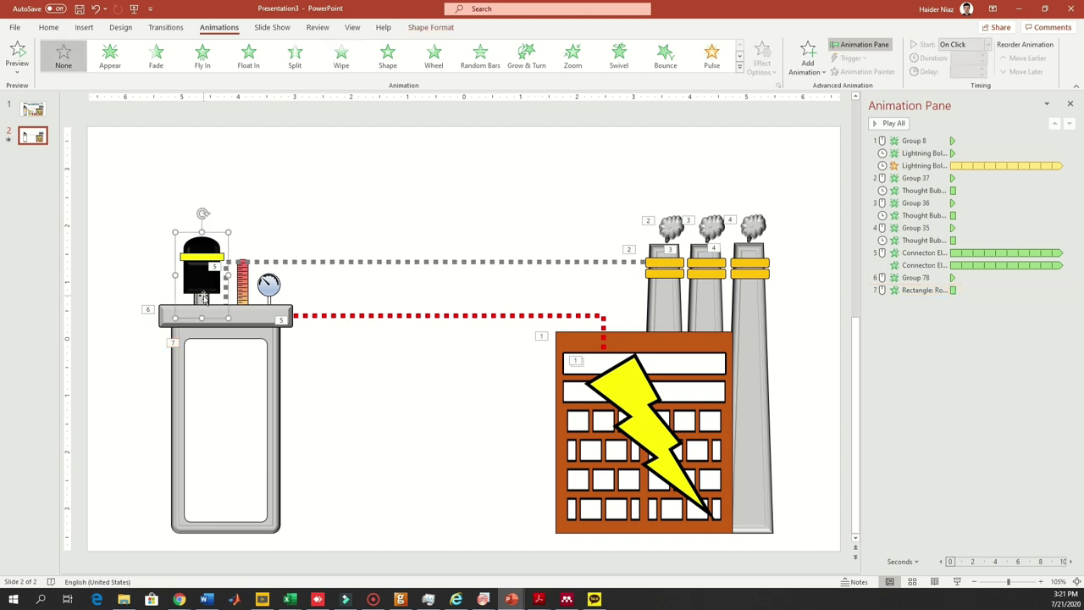
shift+click(271, 324)
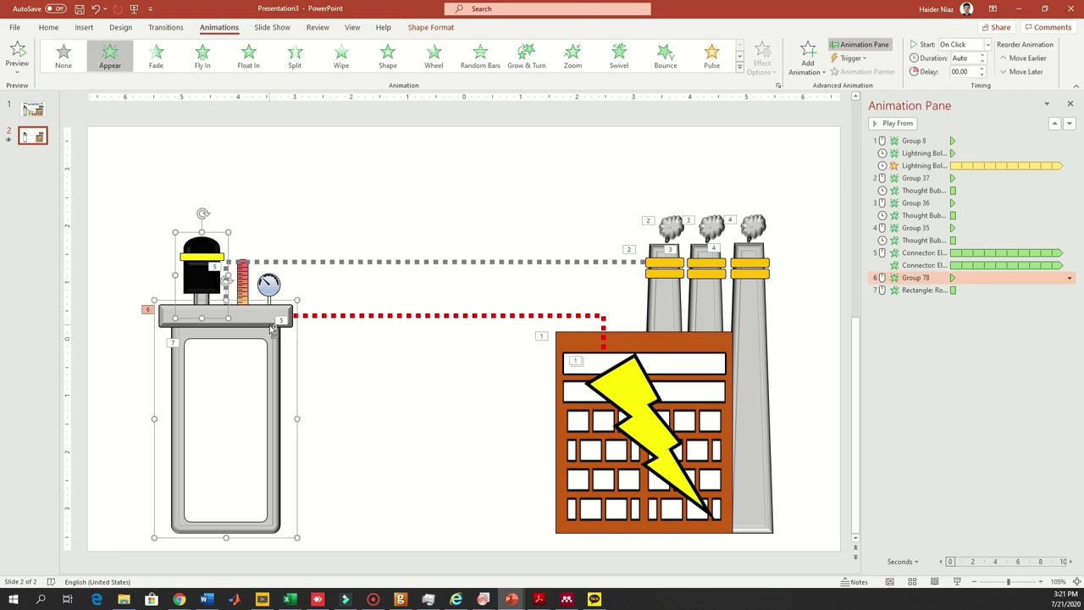
key(ctrl+g)
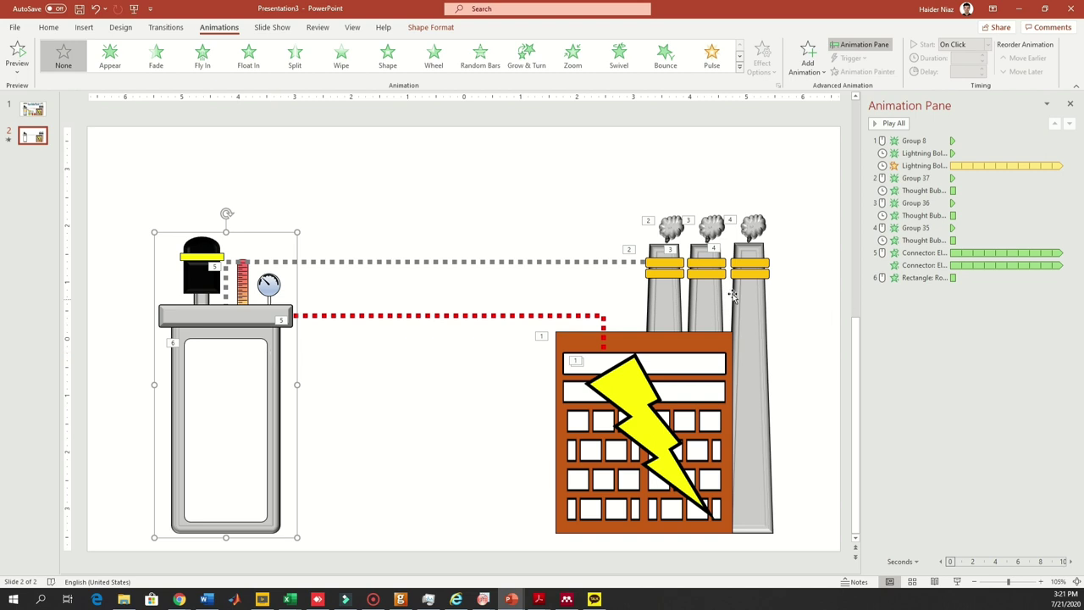
click(114, 69)
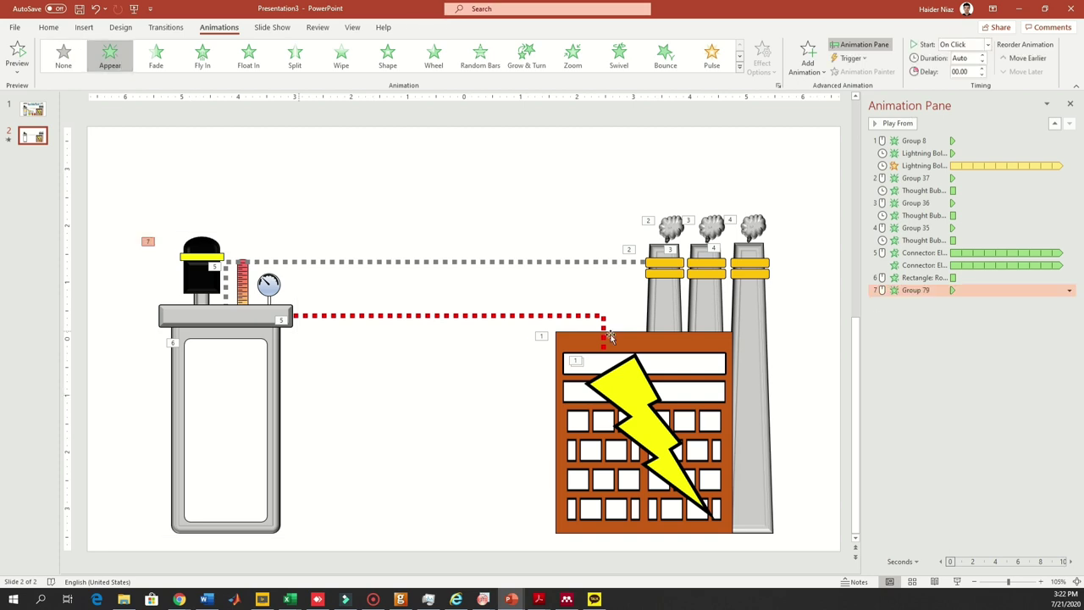
Move Group 79 above the Rectangle in the Animation Pane so the rectangle plays as 7.
click(266, 308)
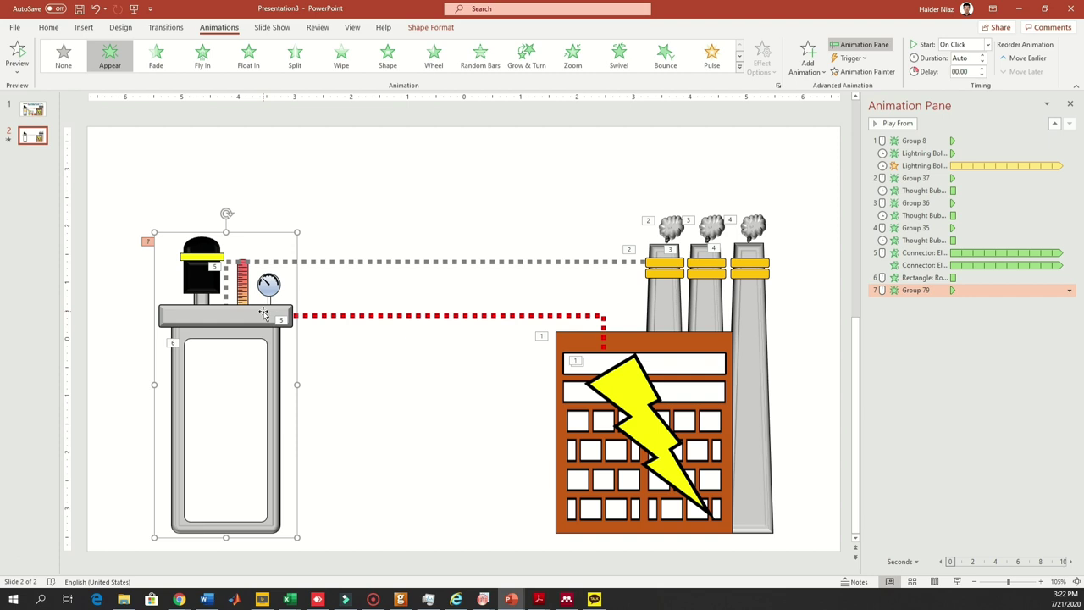
click(251, 350)
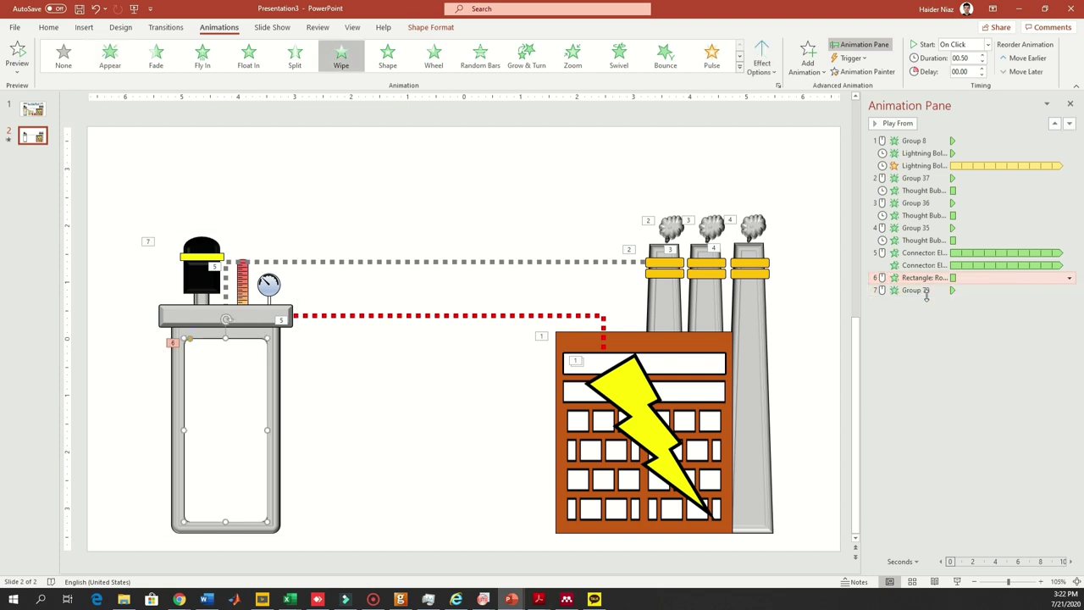
key(Escape)
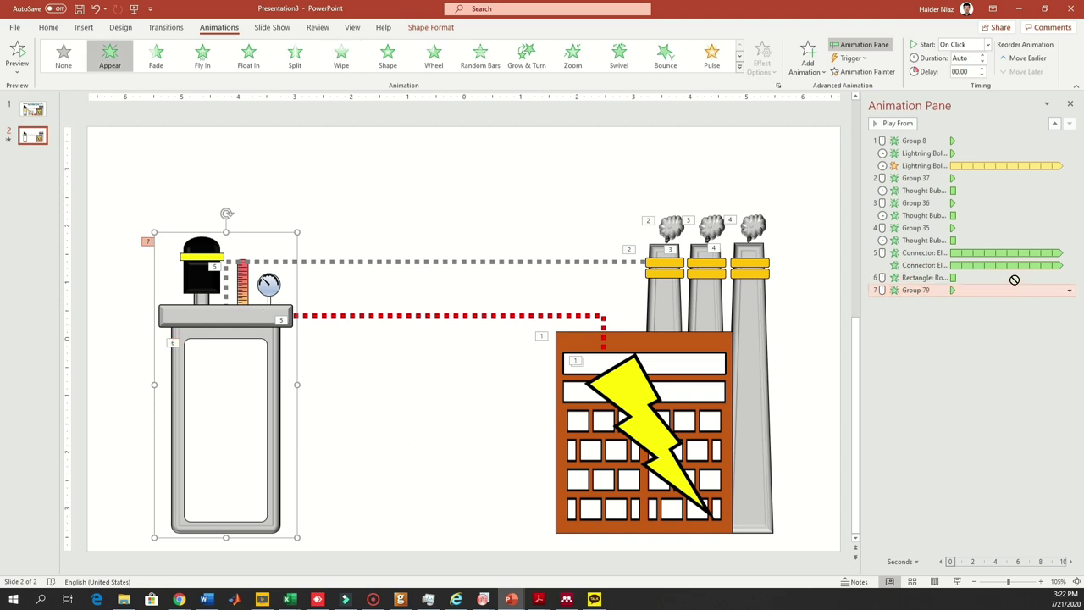
drag(1017, 288, 1018, 275)
click(1011, 315)
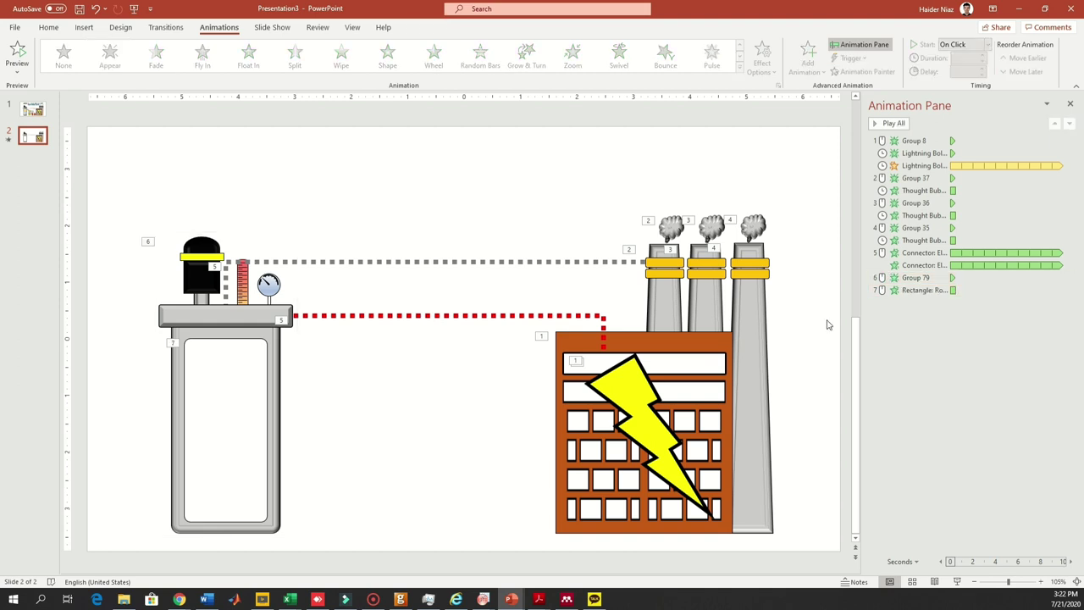
click(241, 360)
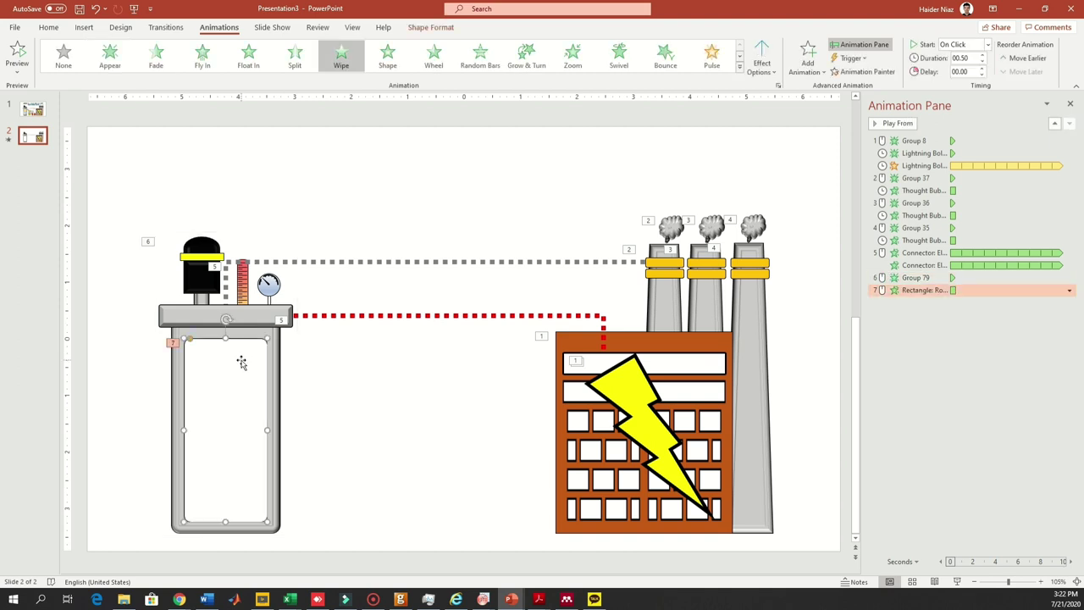
click(260, 316)
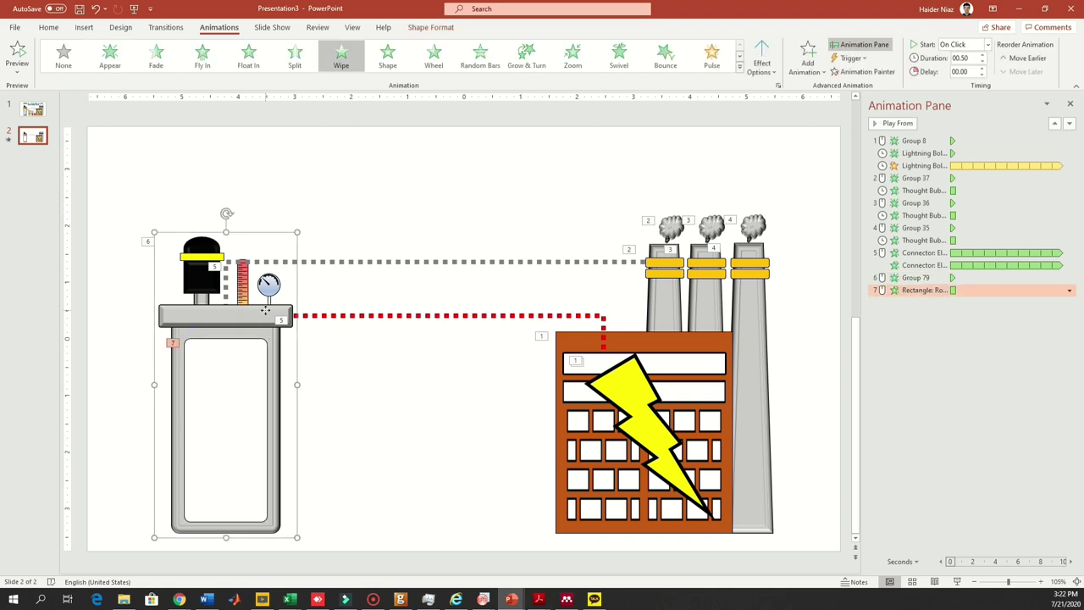
Preview slide 2 through the factory, chimneys, tank and inner window, then exit with Esc.
click(956, 581)
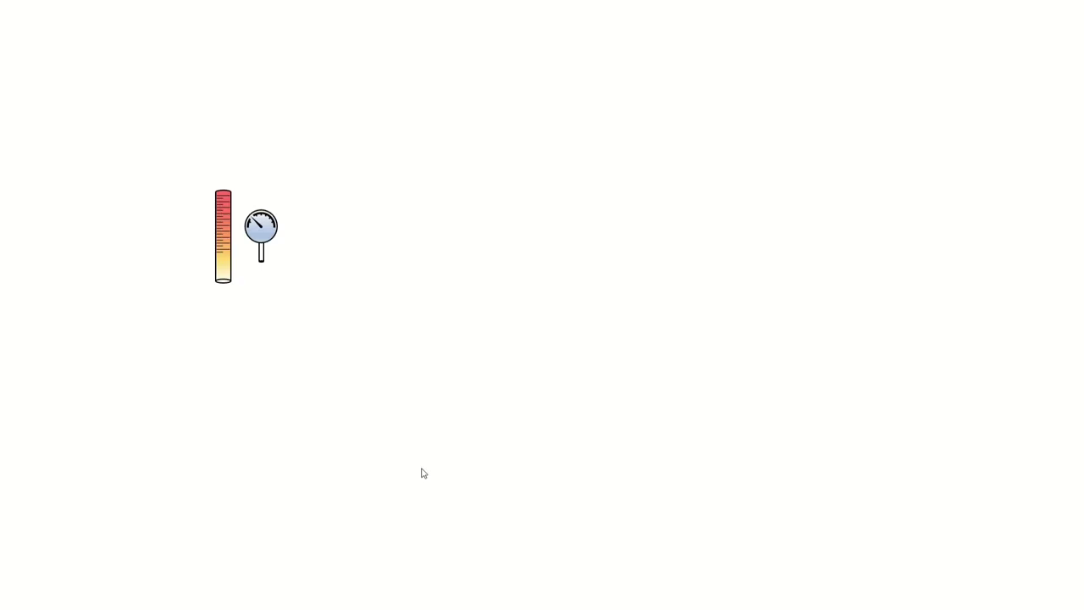
click(565, 381)
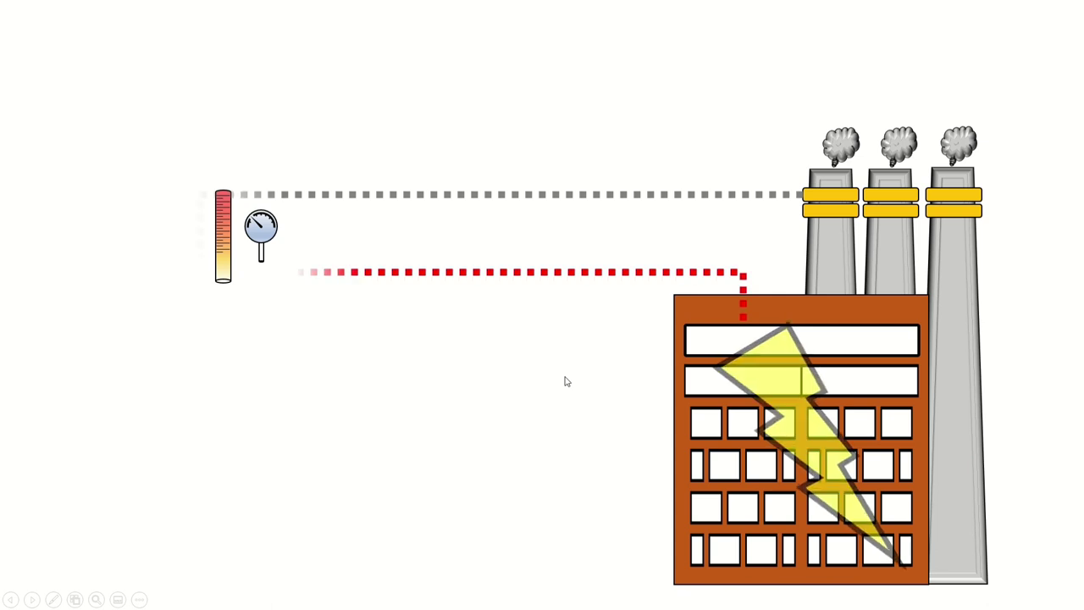
click(305, 315)
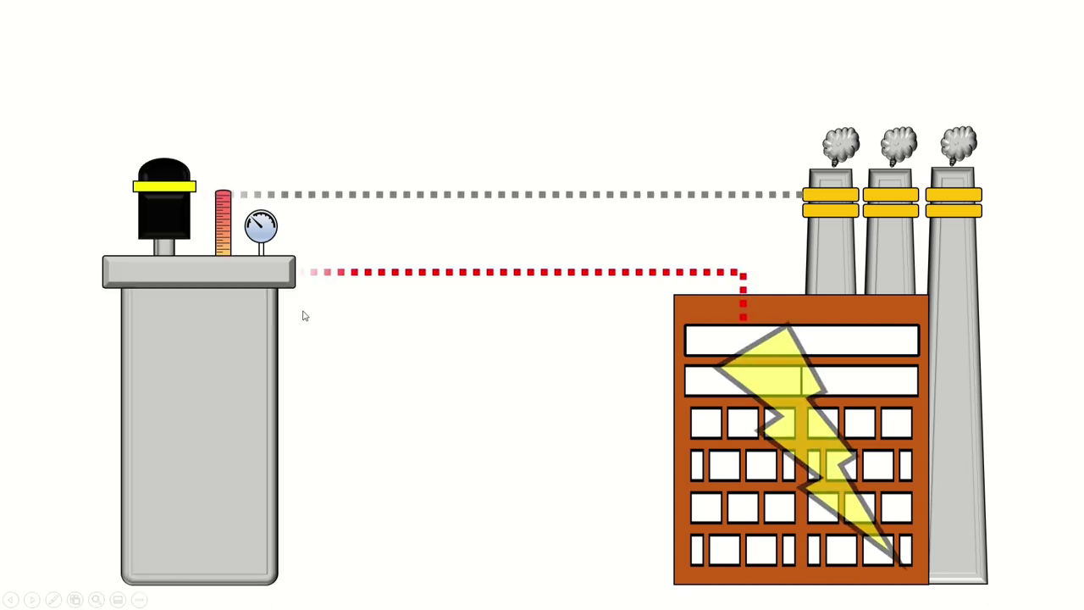
click(488, 350)
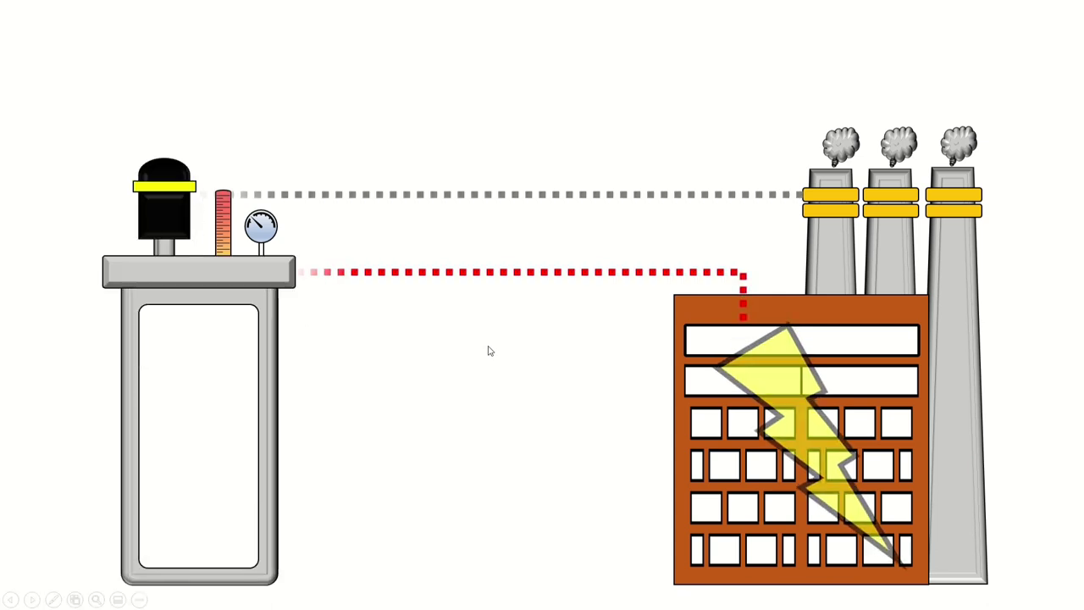
key(Escape)
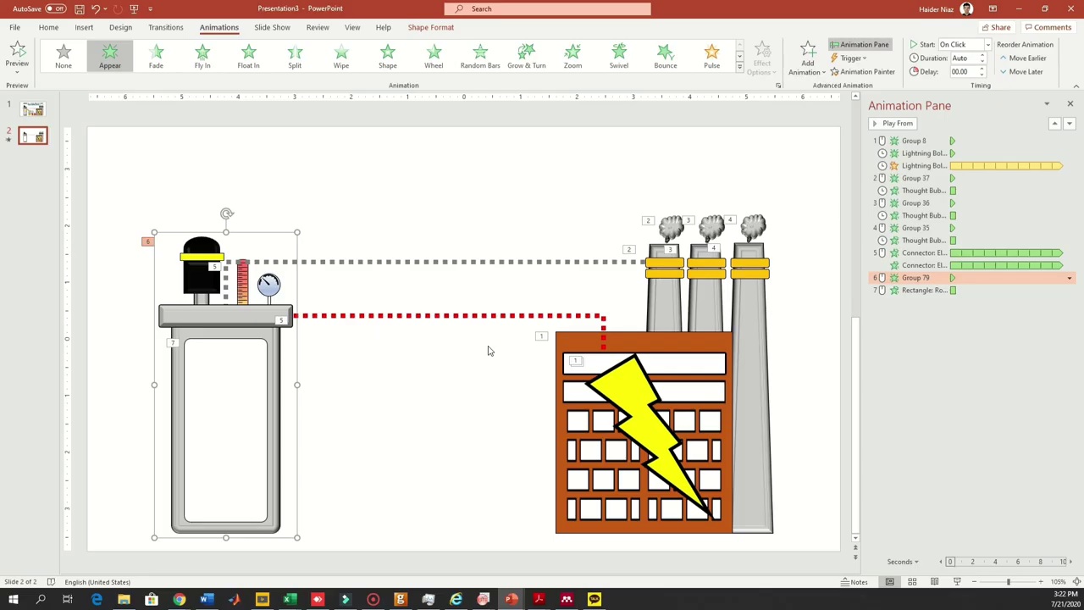
Give the tank's brown, blue and orange fill layers Appear animations in sequence.
click(34, 111)
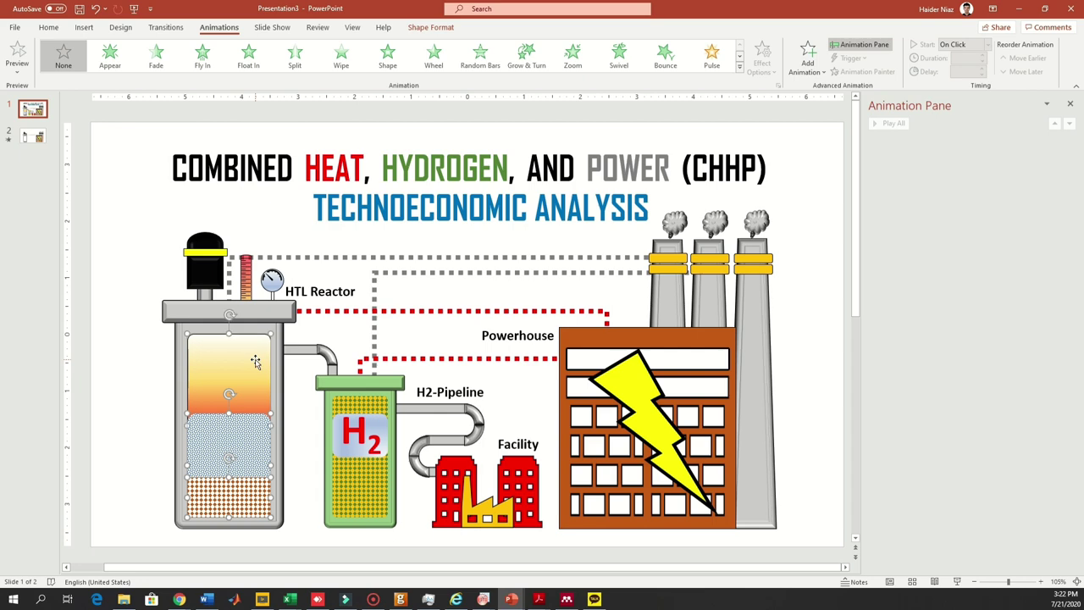
click(32, 137)
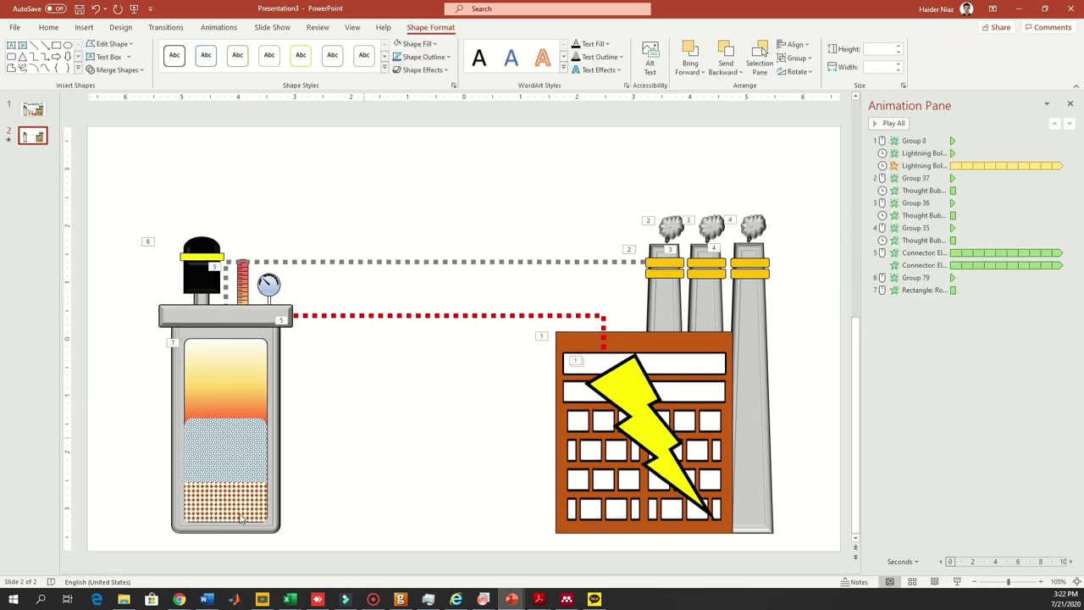
double_click(236, 508)
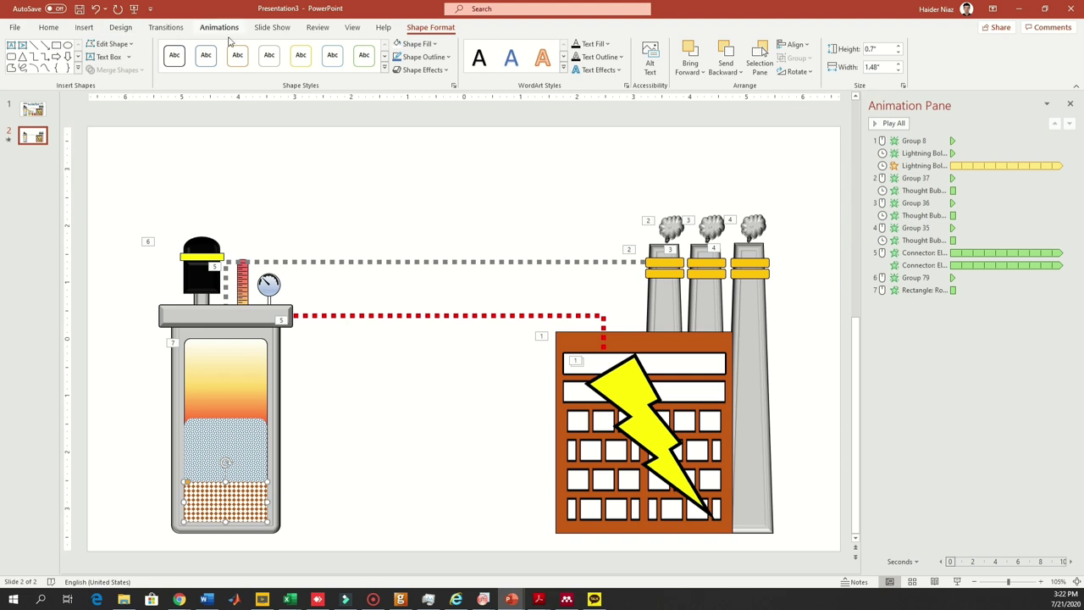
click(218, 27)
click(109, 55)
click(235, 422)
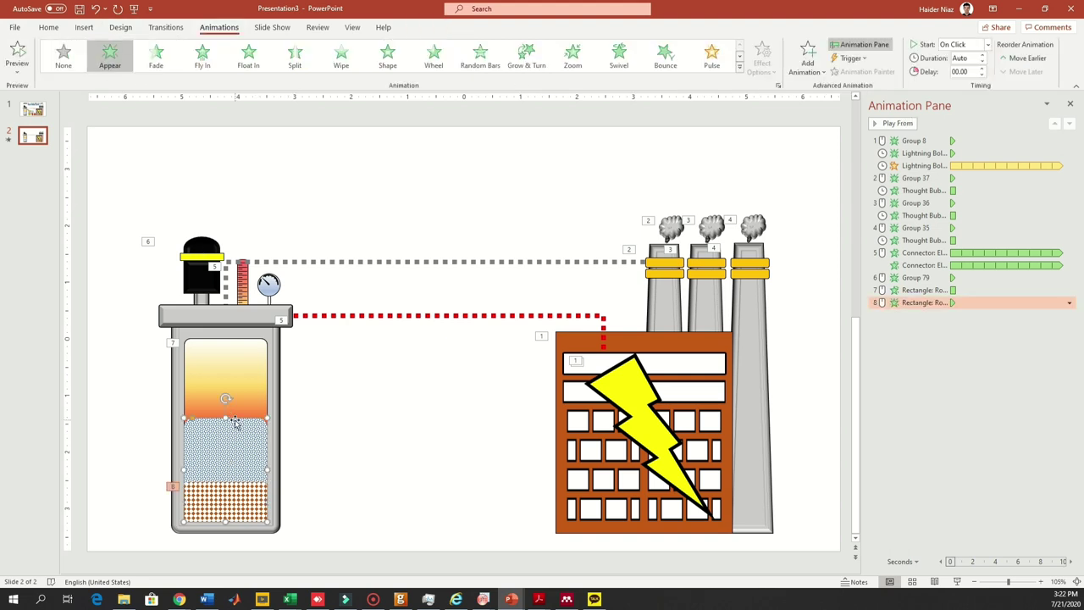
click(109, 55)
click(224, 373)
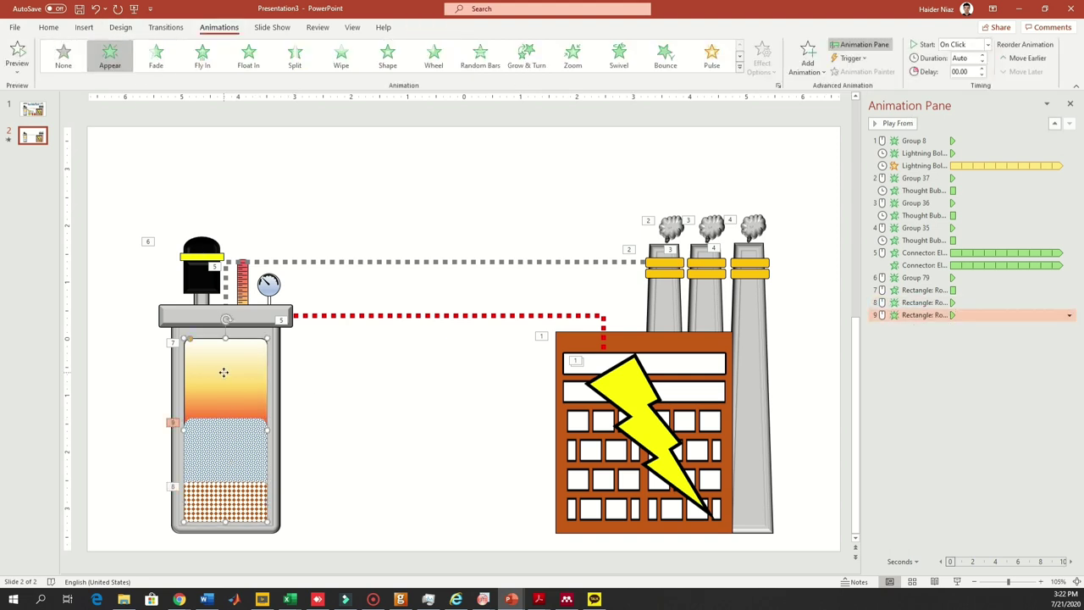
click(109, 55)
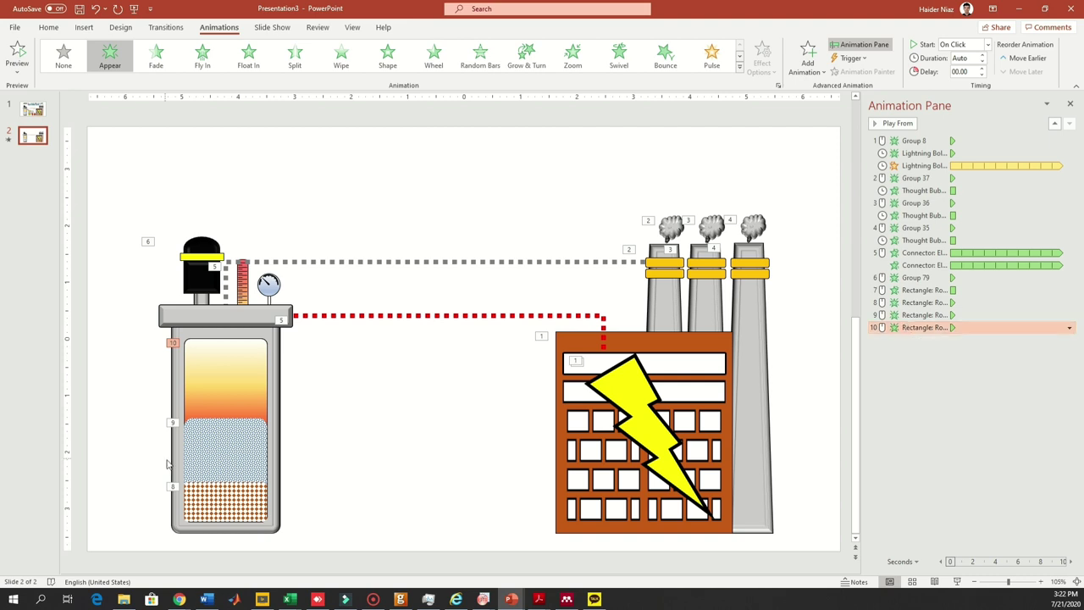
Change the top orange gradient layer's animation from Appear to Wipe.
click(356, 395)
click(235, 466)
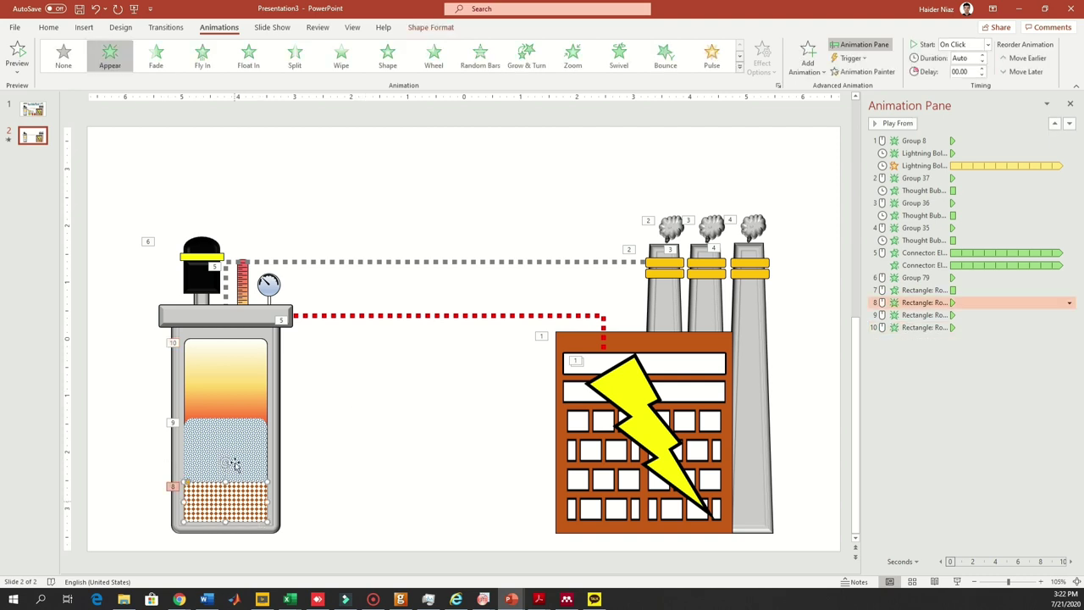
click(246, 365)
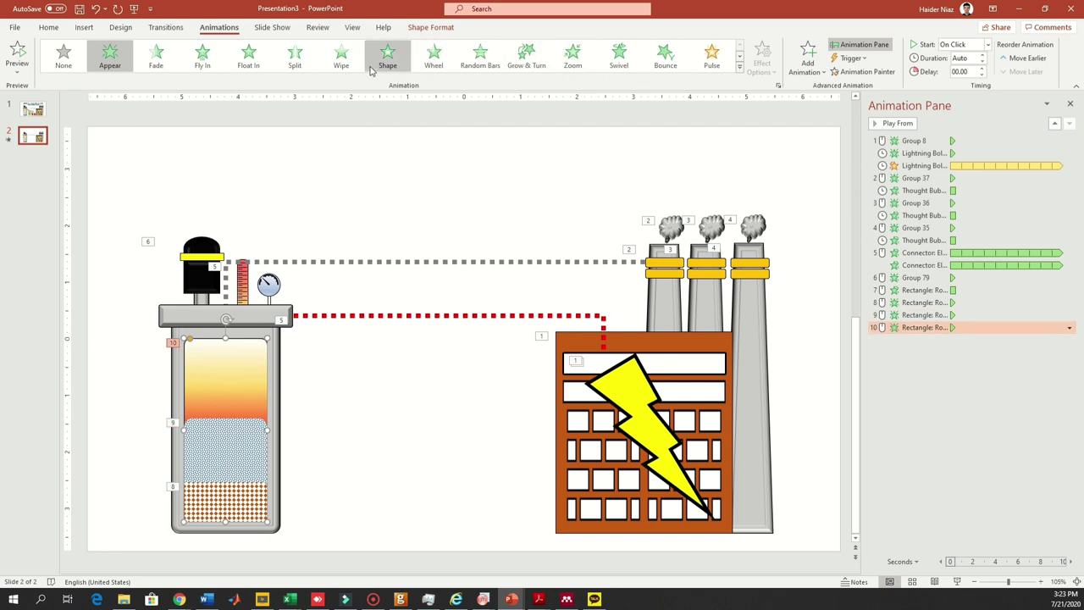
click(340, 56)
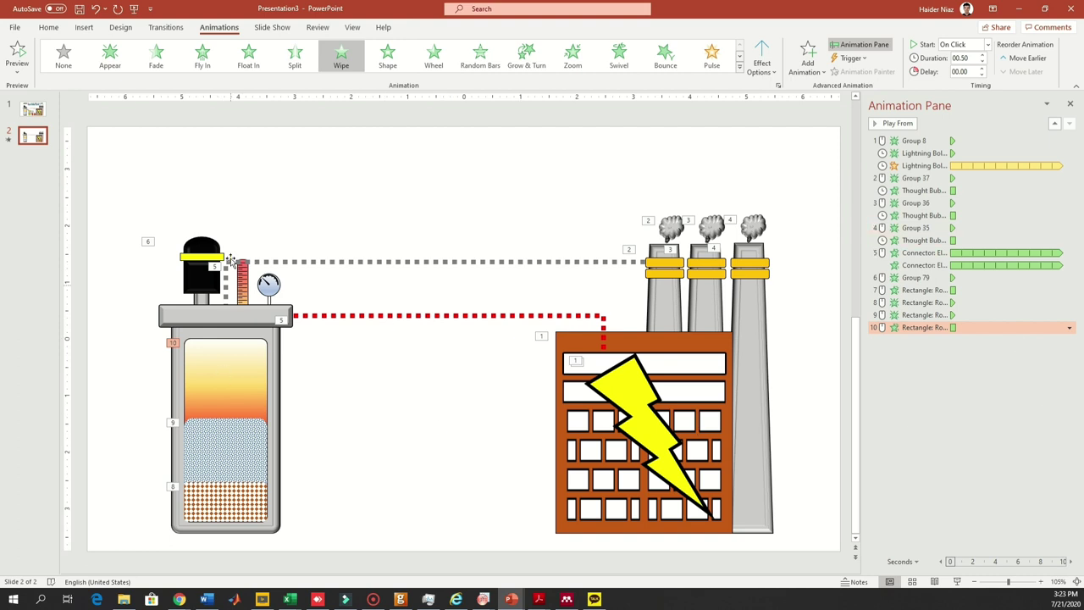
click(266, 232)
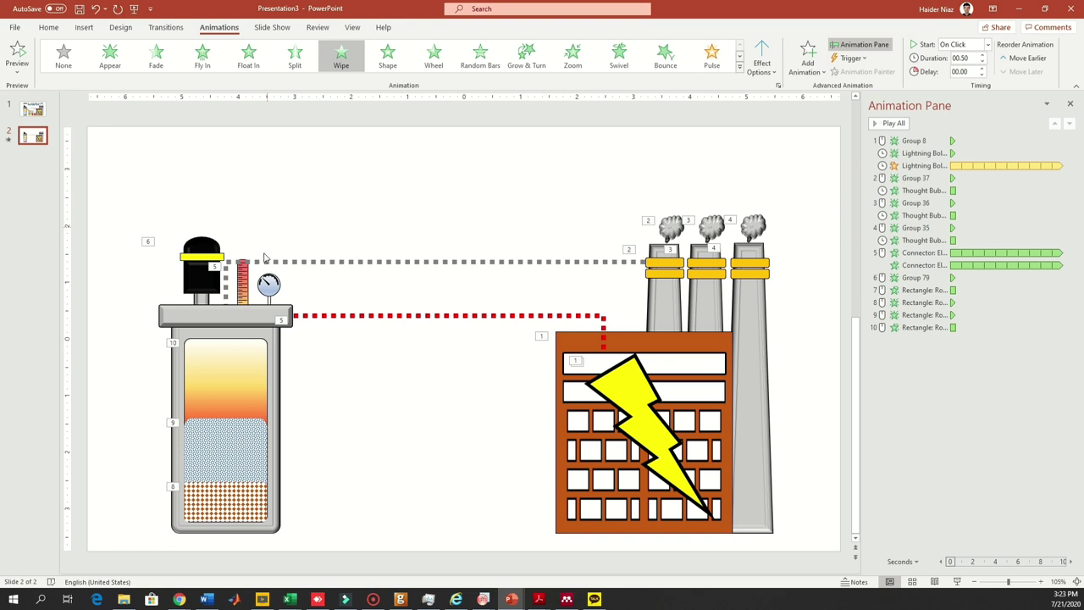
click(243, 288)
ctrl+scroll(245, 289, up, 2)
ctrl+scroll(245, 289, up, 6)
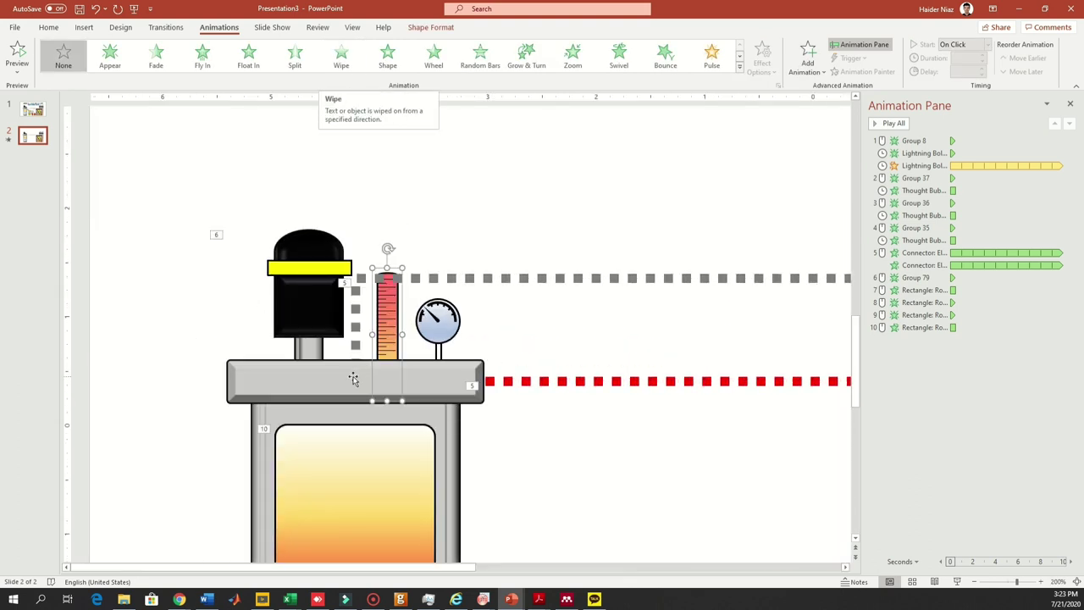
Apply Wipe to the thermometer and pressure gauge as animations 11 and 12, then play the show.
click(341, 58)
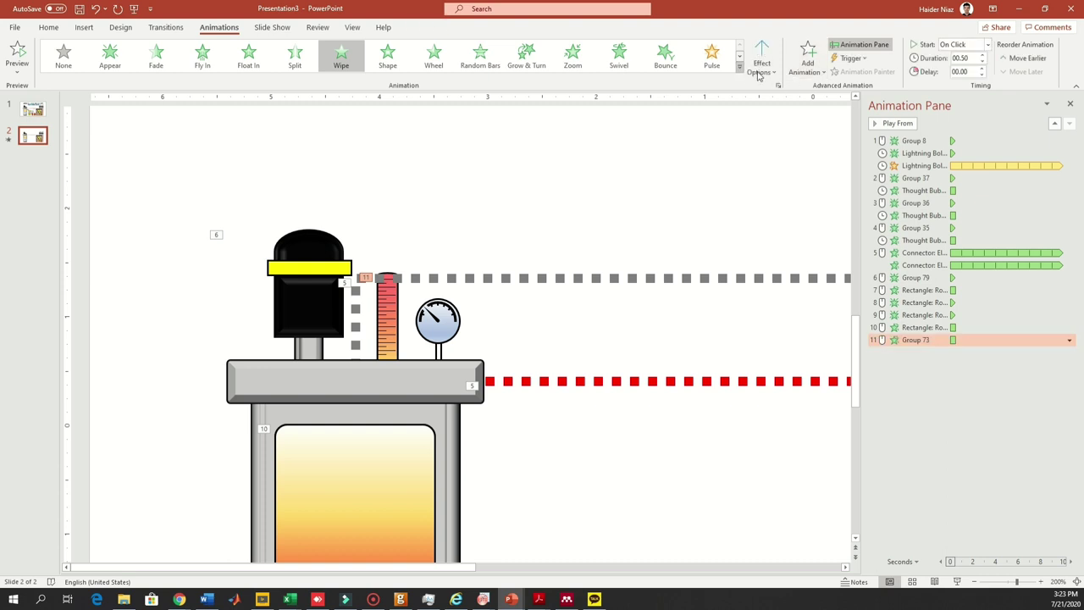
click(455, 332)
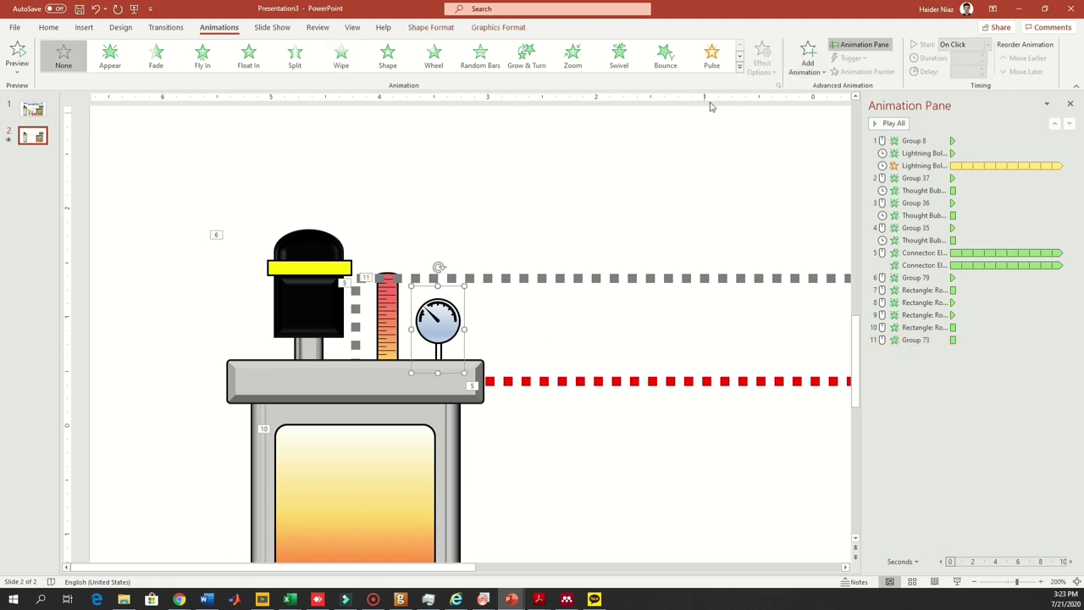
click(342, 58)
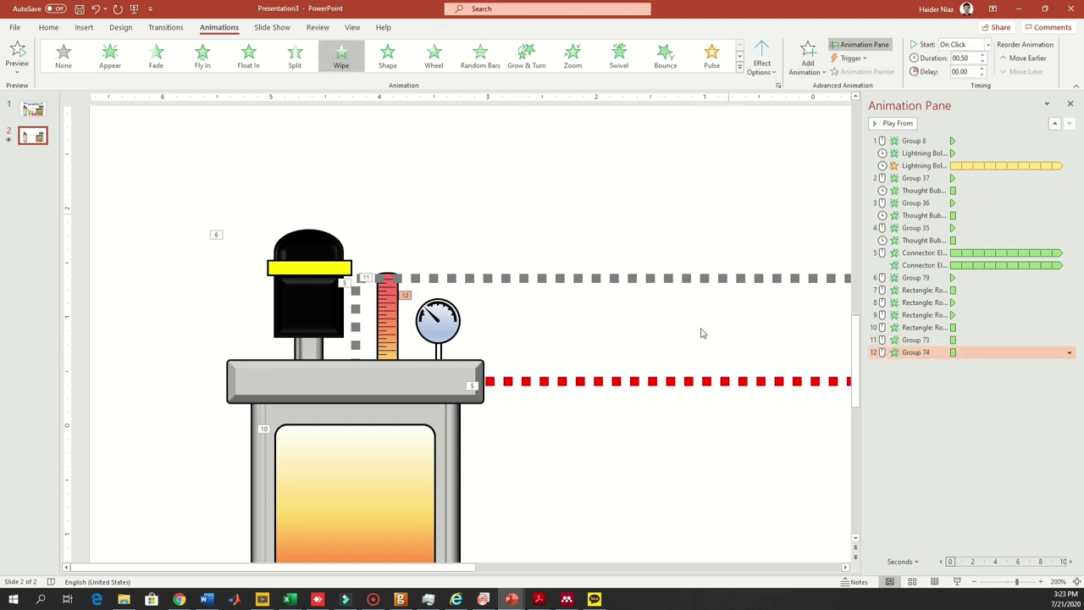
scroll(694, 343, down, 2)
scroll(694, 343, down, 4)
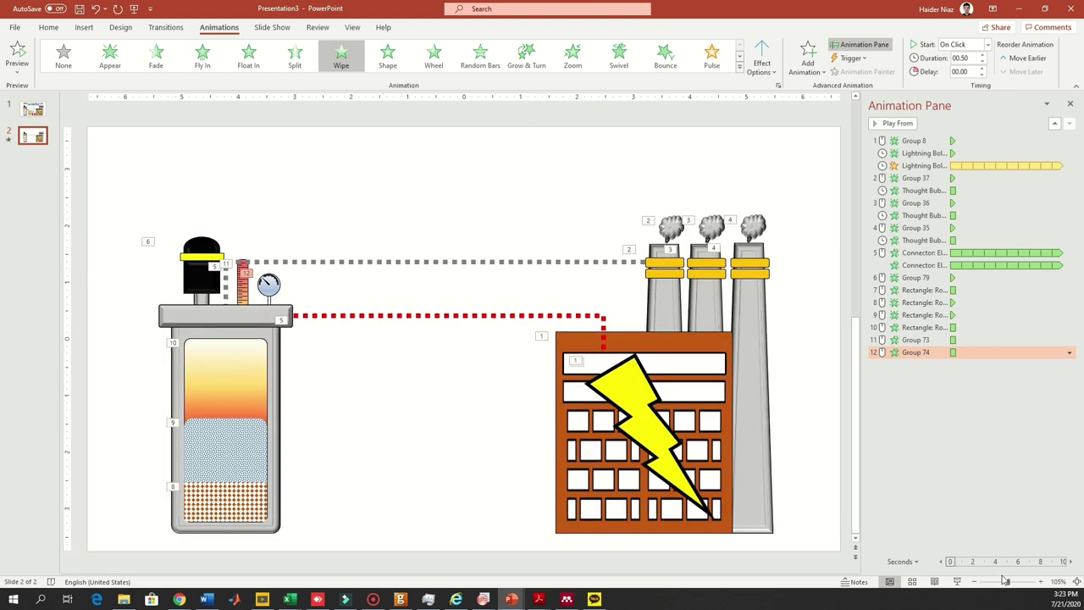
click(956, 582)
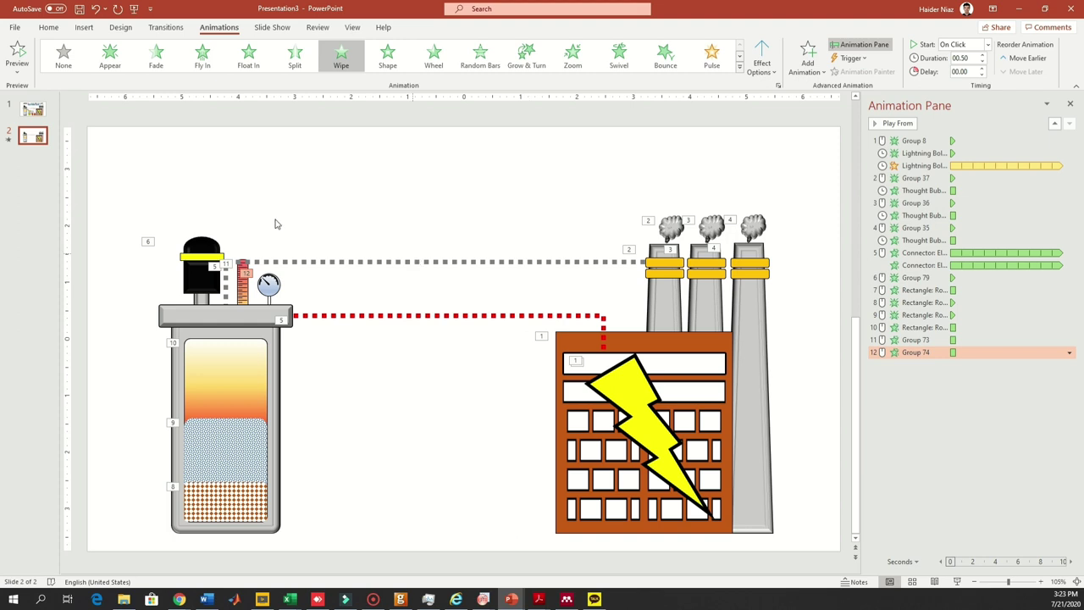
Inspect the reactor's outlet pipe on slide 1 for reference.
click(32, 108)
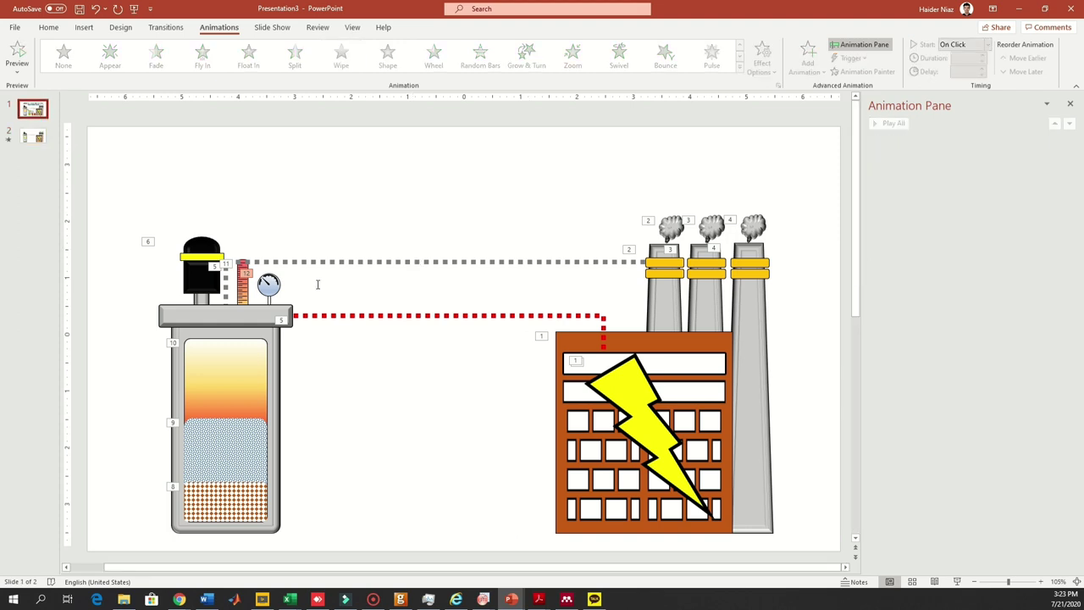
click(335, 367)
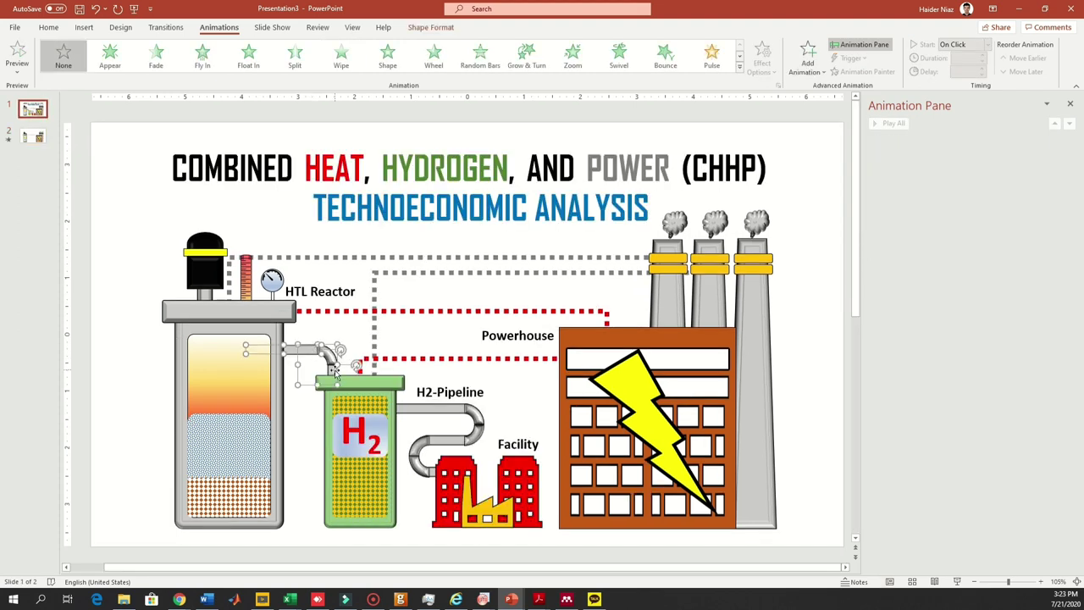
click(360, 384)
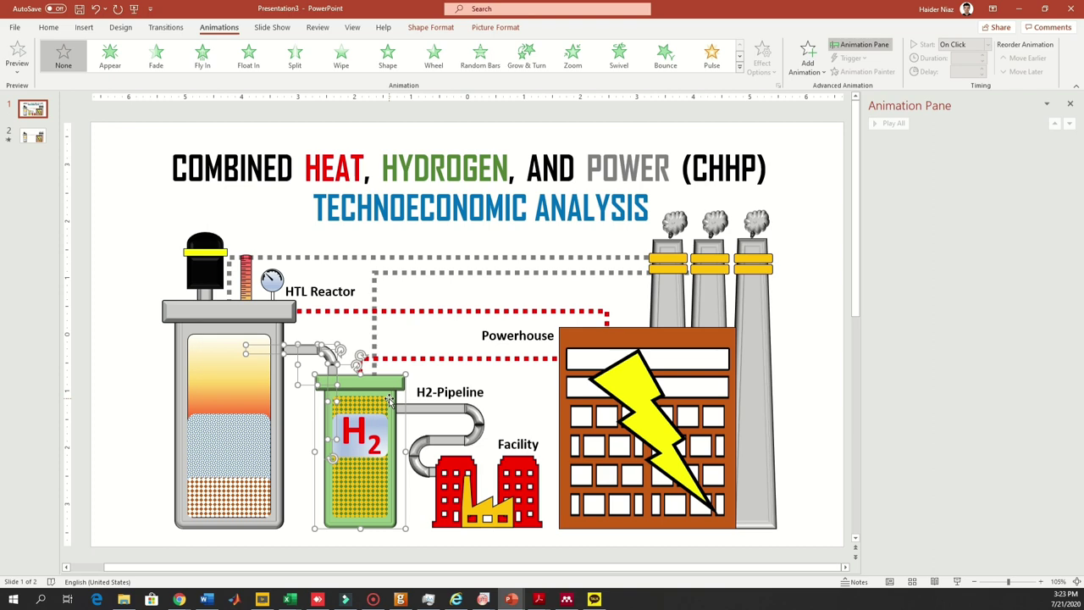
shift+click(393, 383)
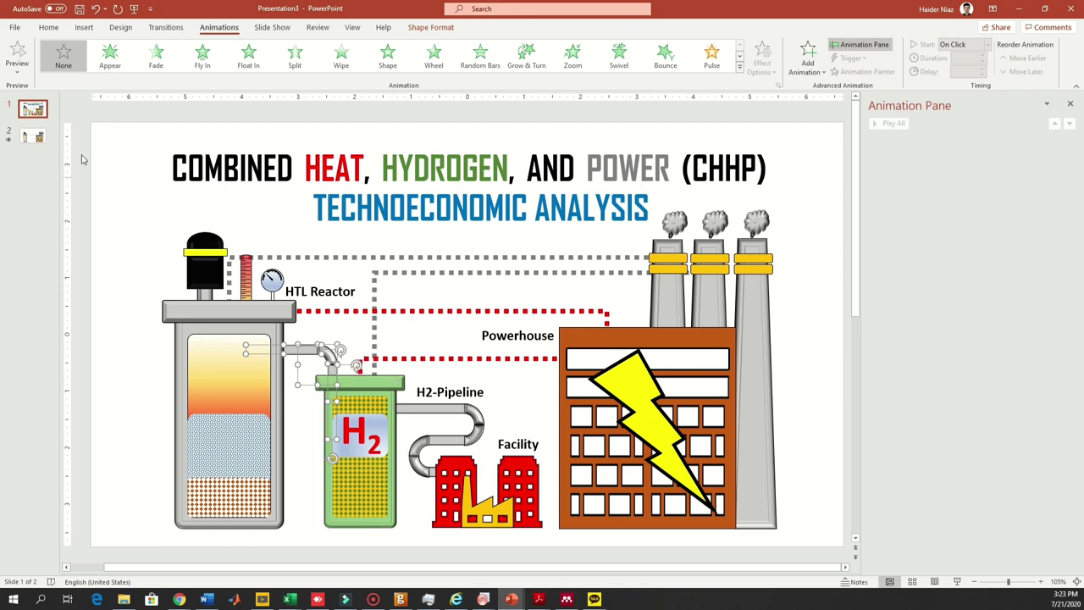
click(34, 137)
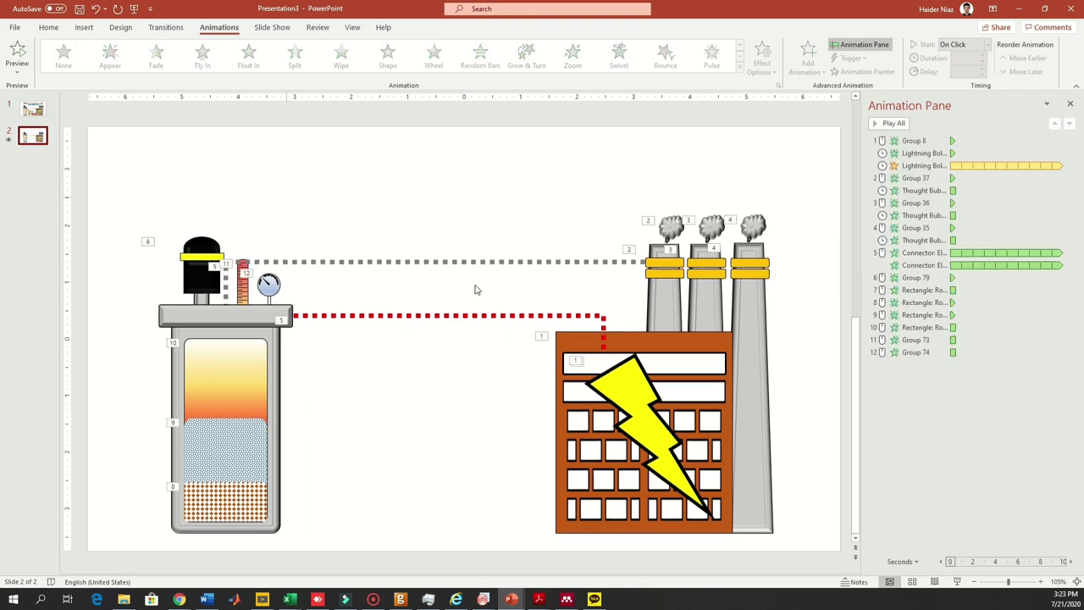
Send slide 2's reactor side pipe to the back, behind the reactor tank.
click(352, 417)
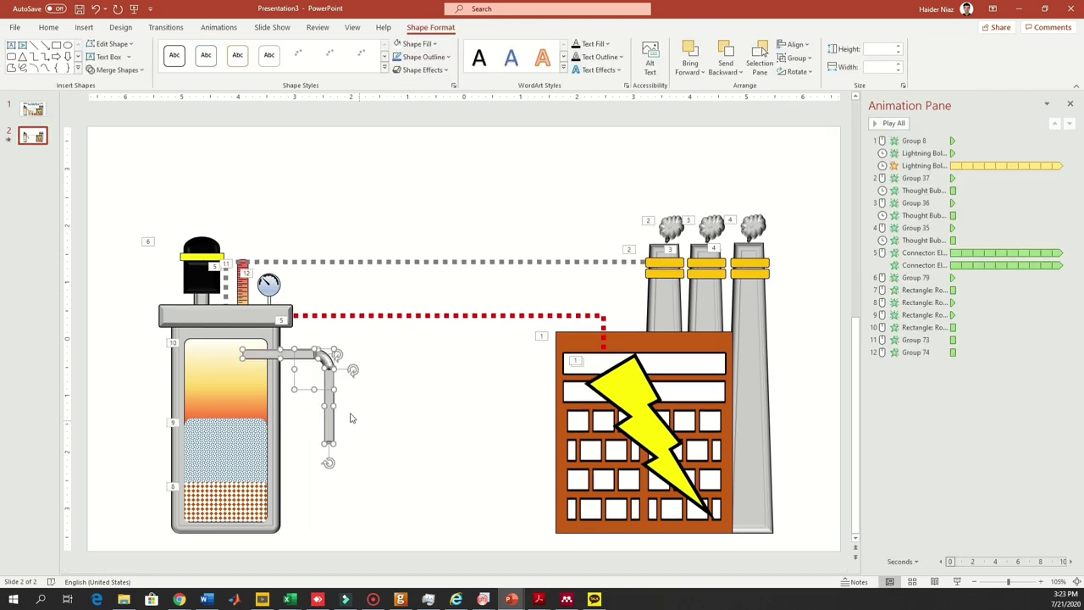
right_click(304, 357)
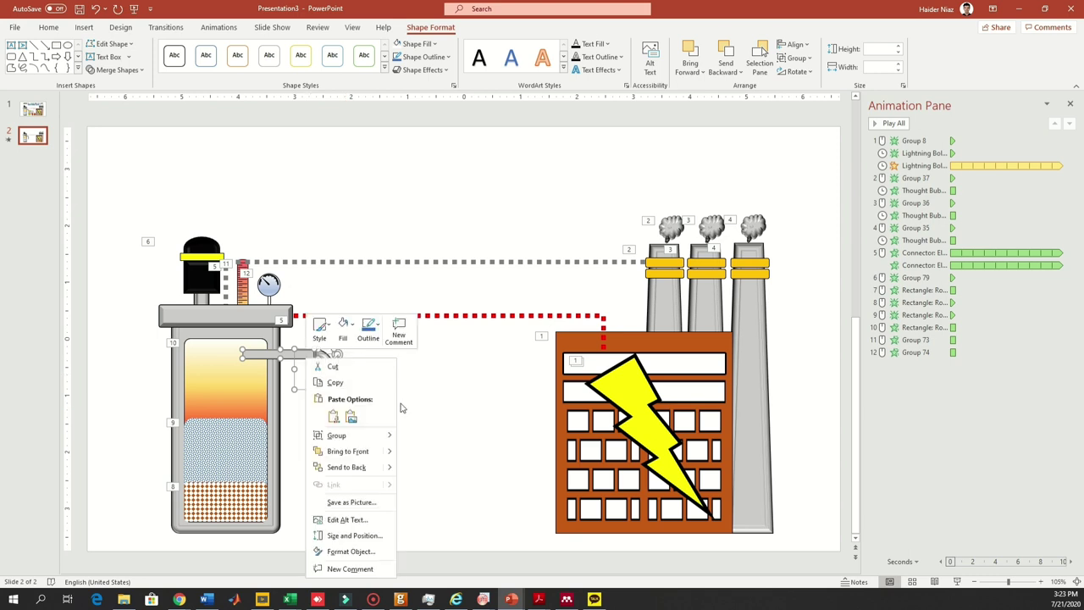
click(364, 453)
click(298, 366)
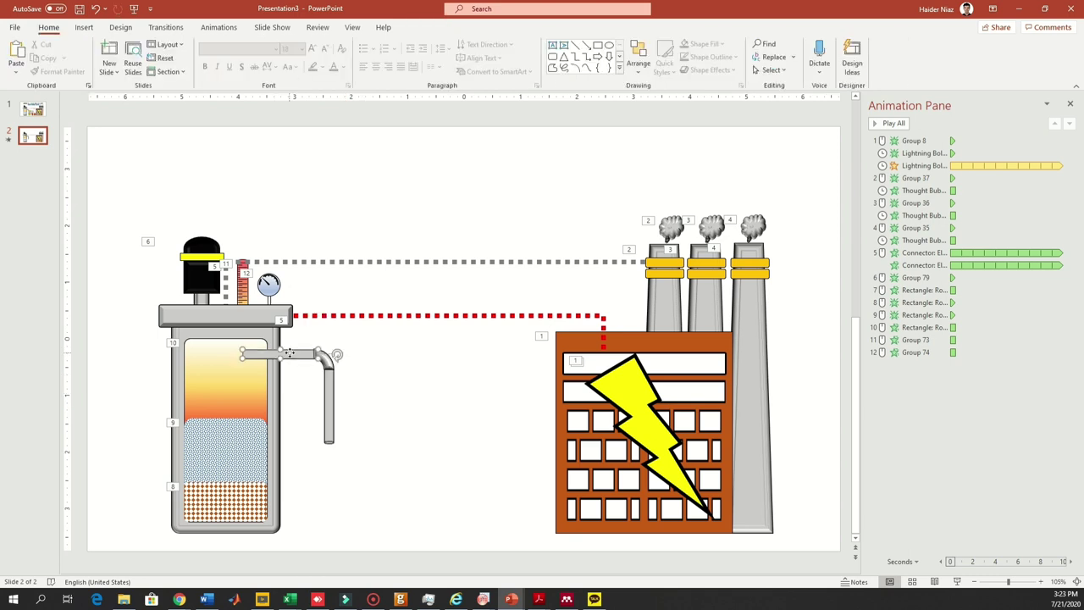
right_click(287, 354)
click(338, 173)
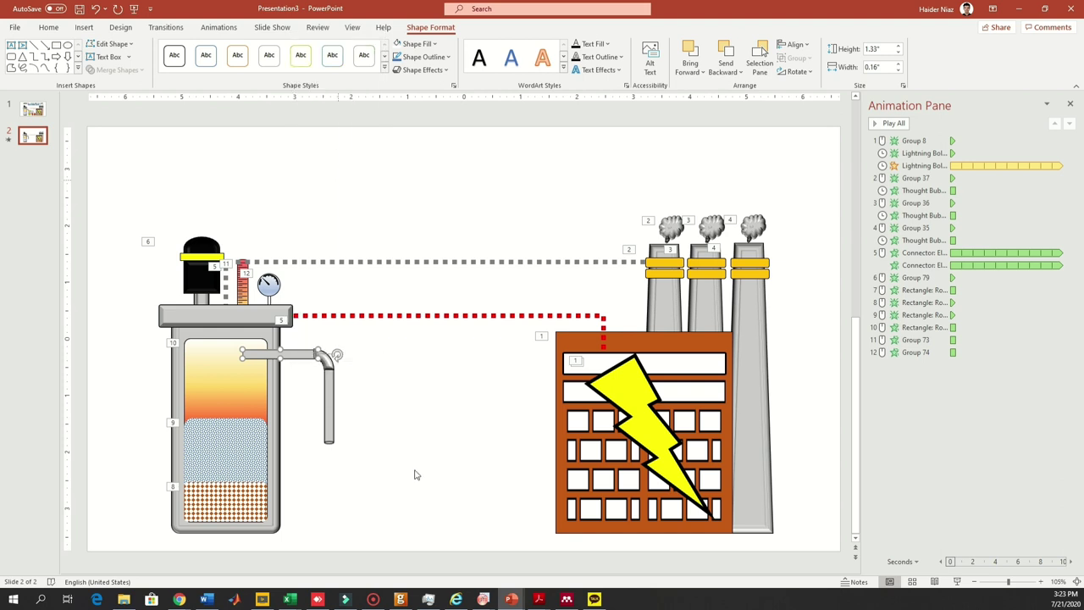
click(381, 406)
click(294, 354)
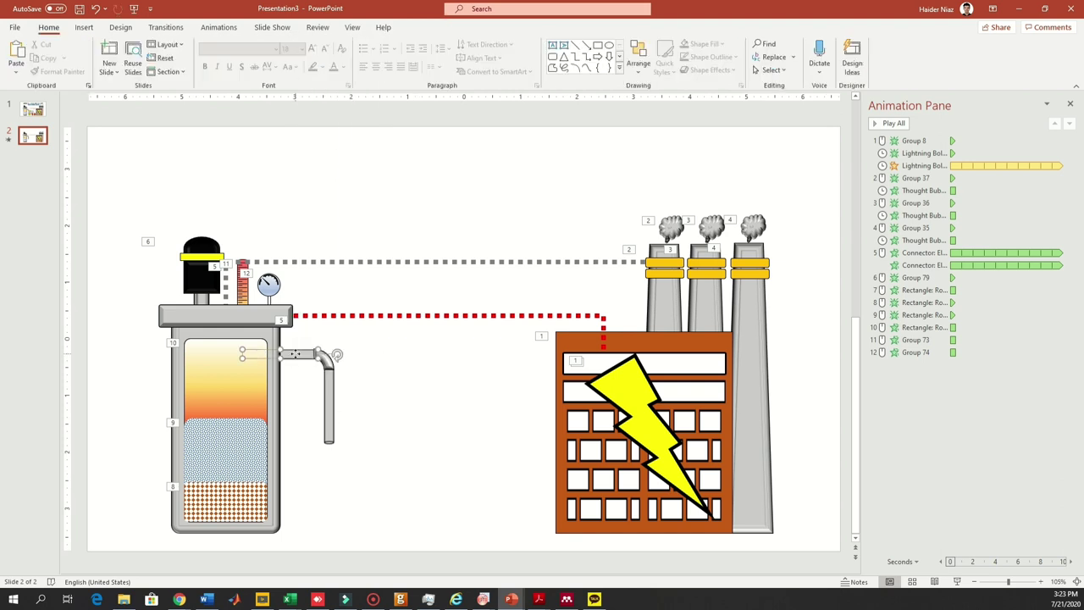
click(219, 28)
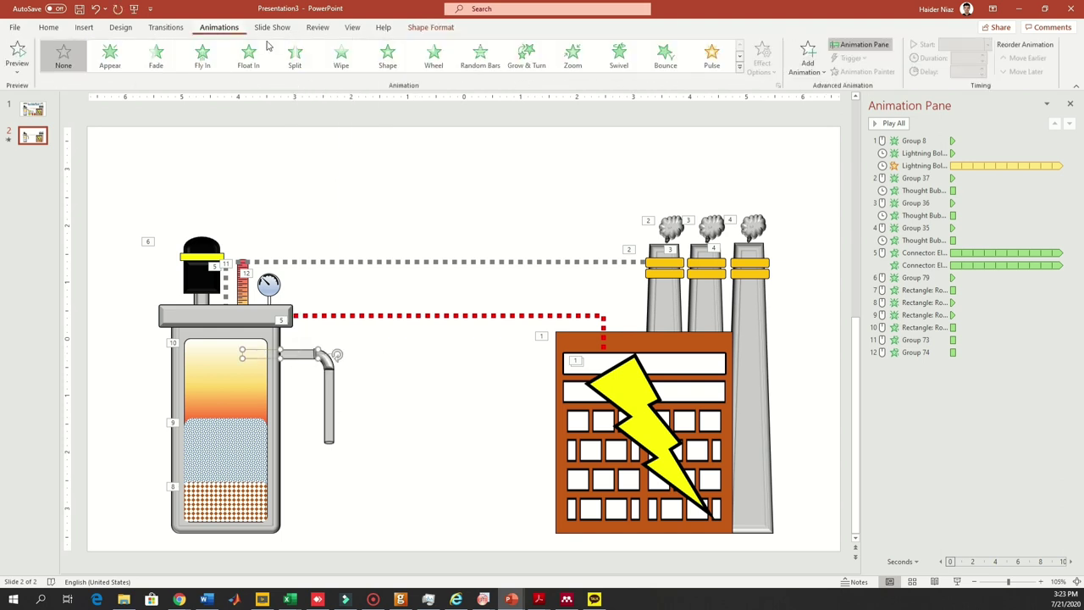
click(340, 54)
Give the horizontal pipe a Wipe From Left and the pipe bend a Wipe entrance.
click(761, 59)
click(791, 139)
click(326, 362)
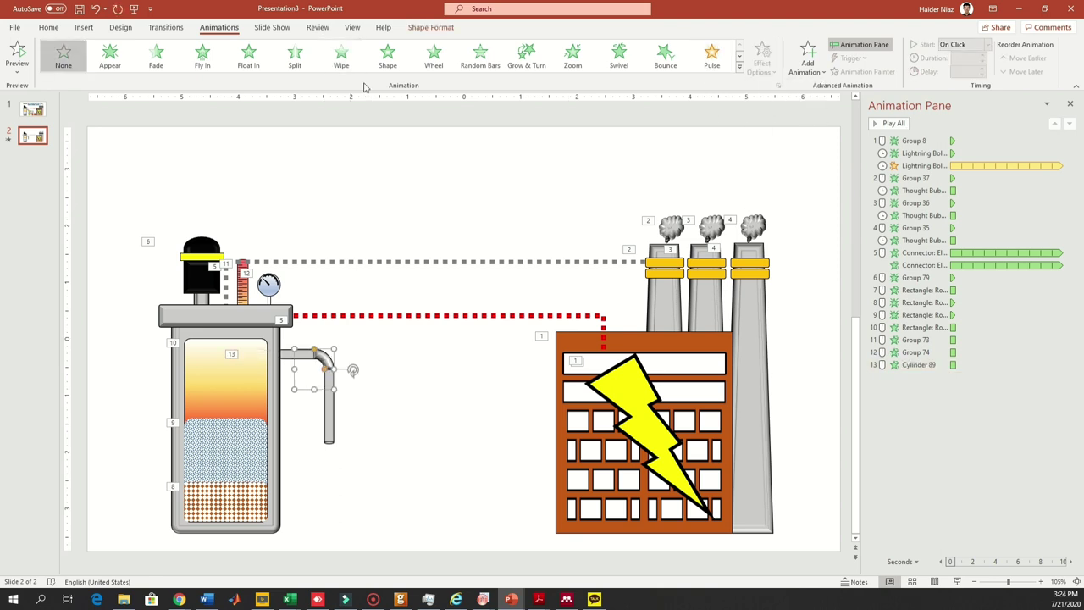
click(340, 55)
click(777, 70)
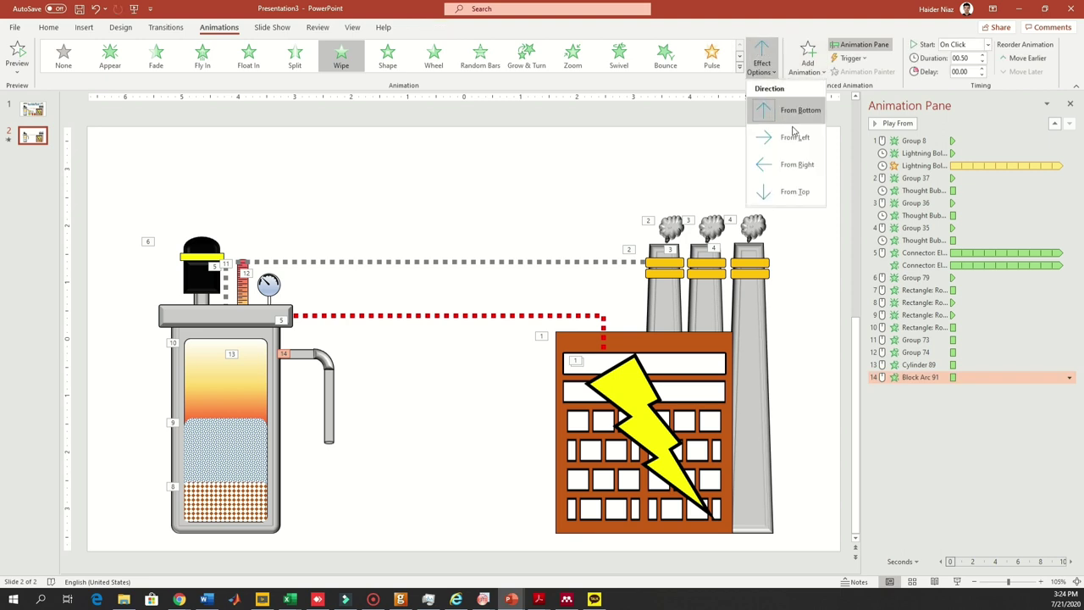
click(733, 215)
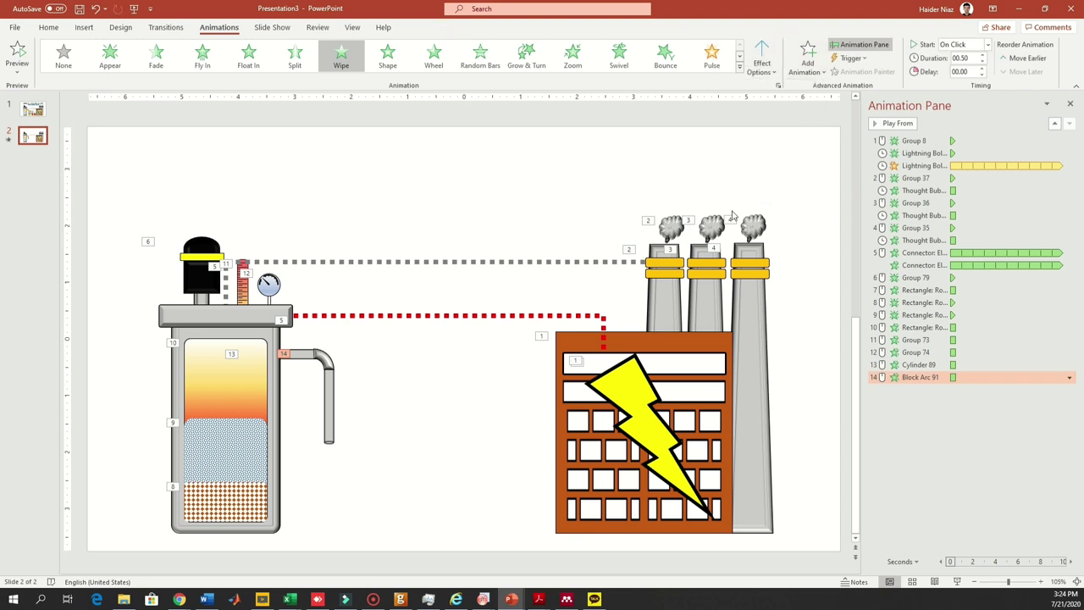
Make the vertical pipe wipe in From Top, then return to slide 1.
click(326, 385)
click(340, 54)
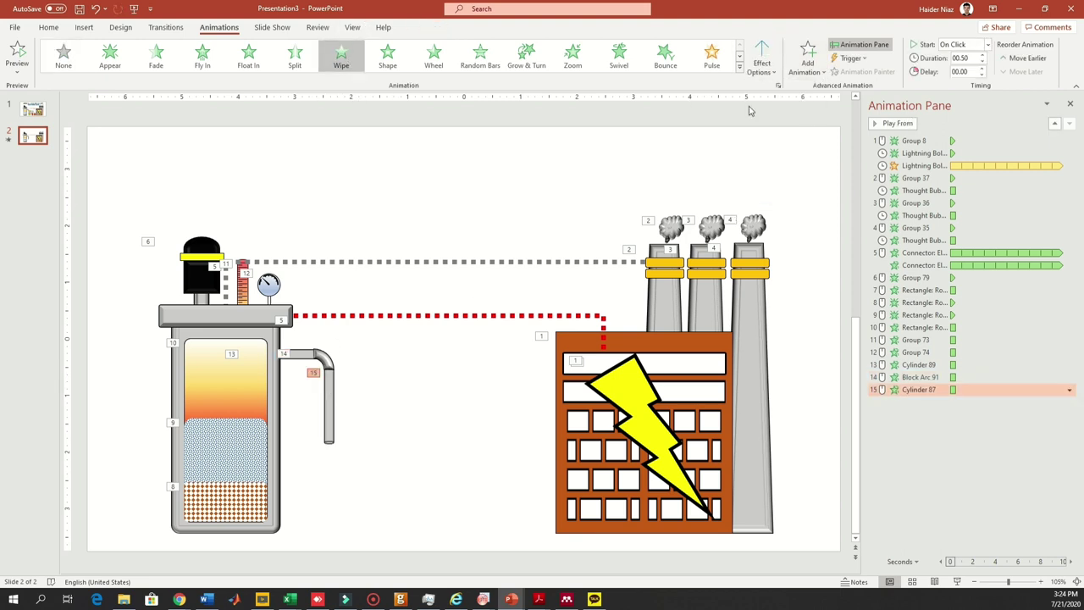
click(762, 61)
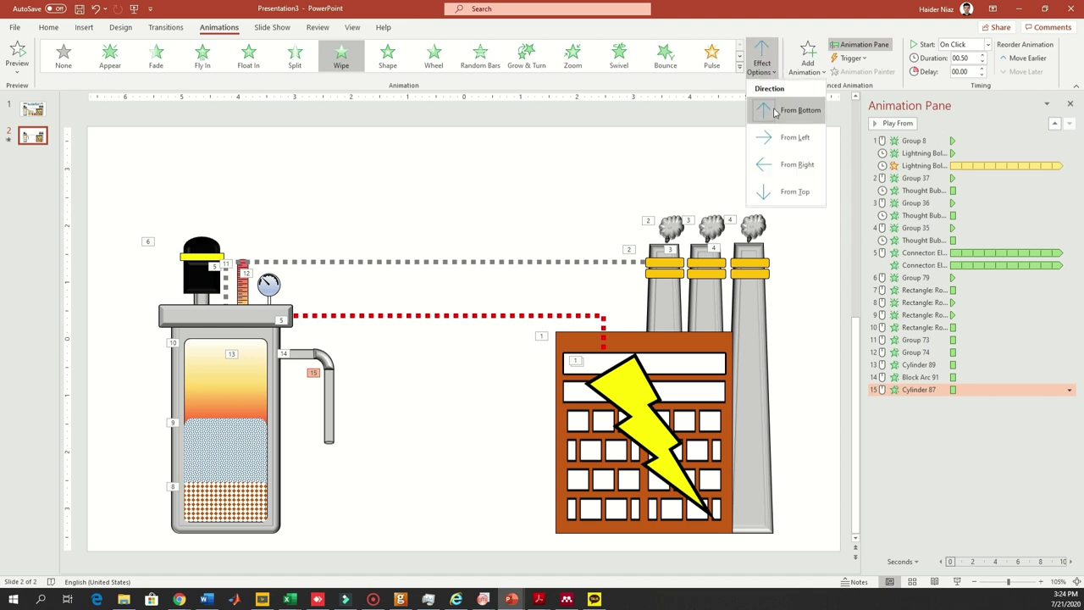
click(794, 192)
click(432, 445)
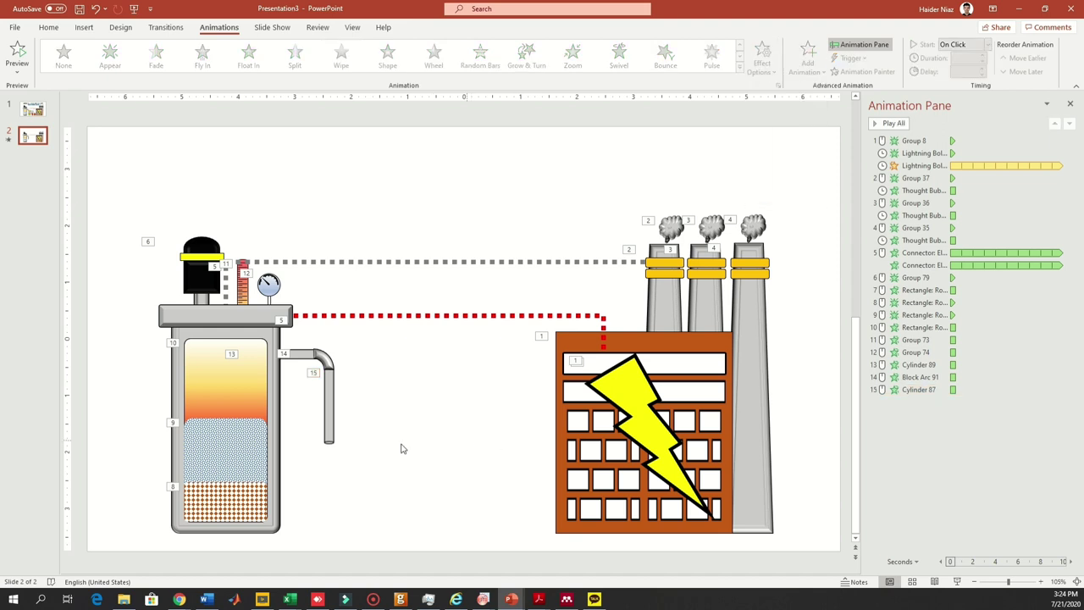
click(326, 423)
key(Page_Up)
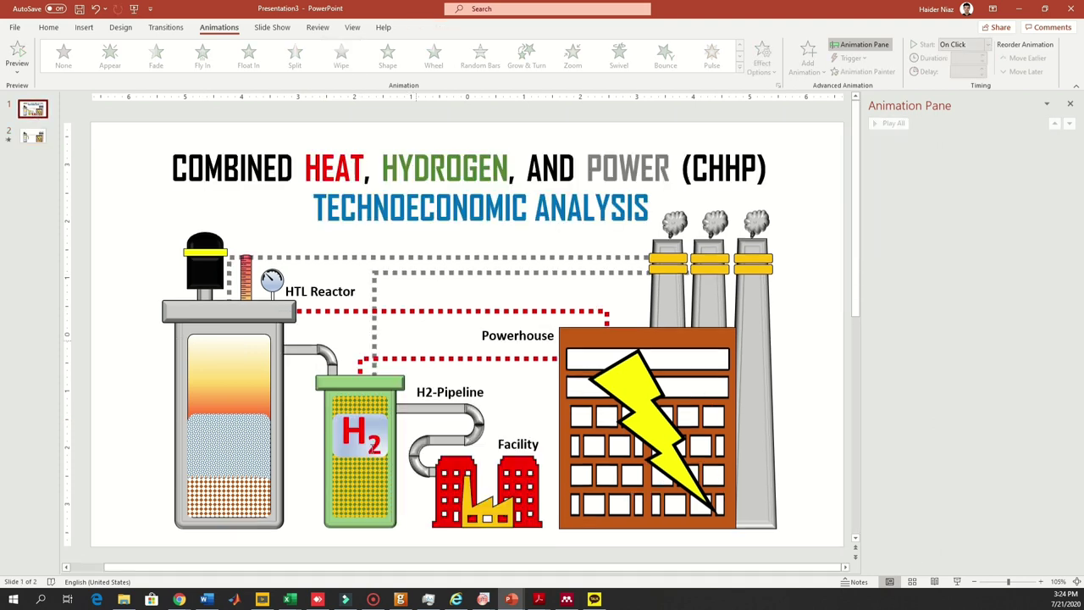
Copy the whole H2 tank group from slide 1 onto slide 2.
click(399, 382)
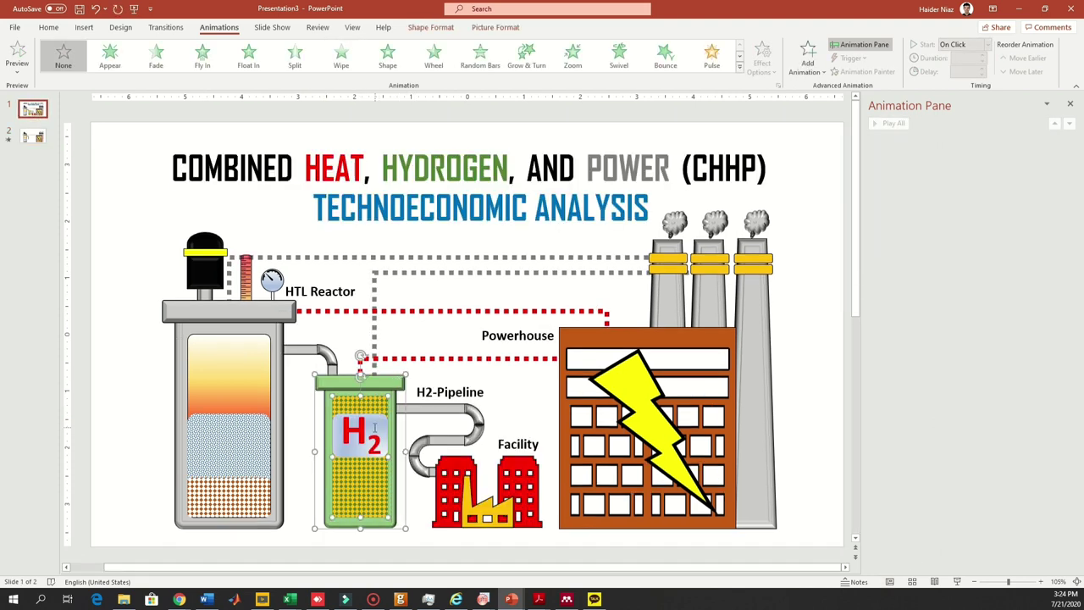
drag(412, 545, 314, 356)
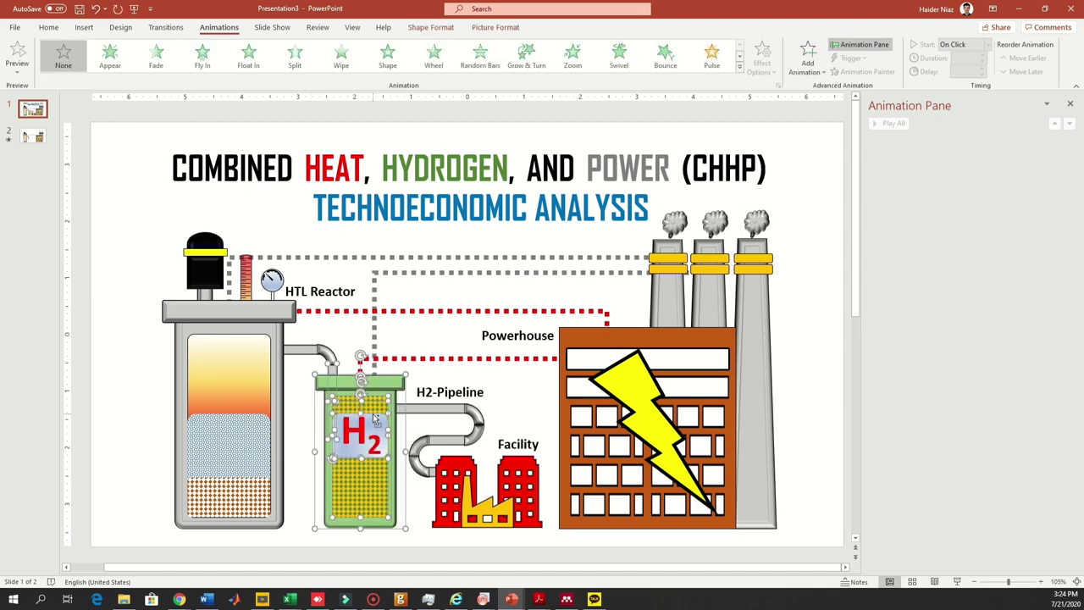
click(32, 138)
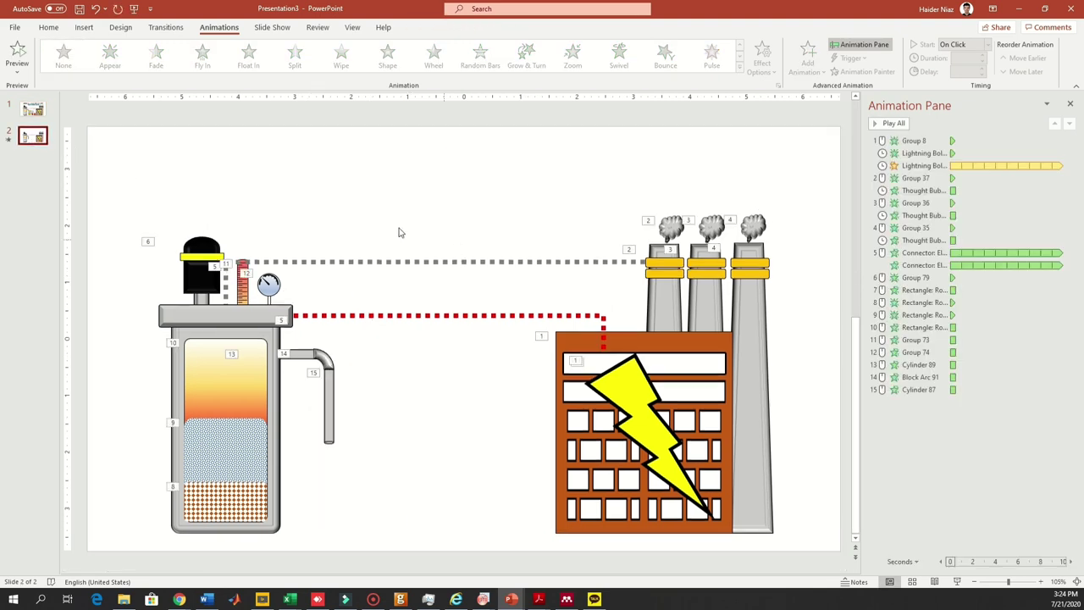
key(ctrl+v)
click(450, 466)
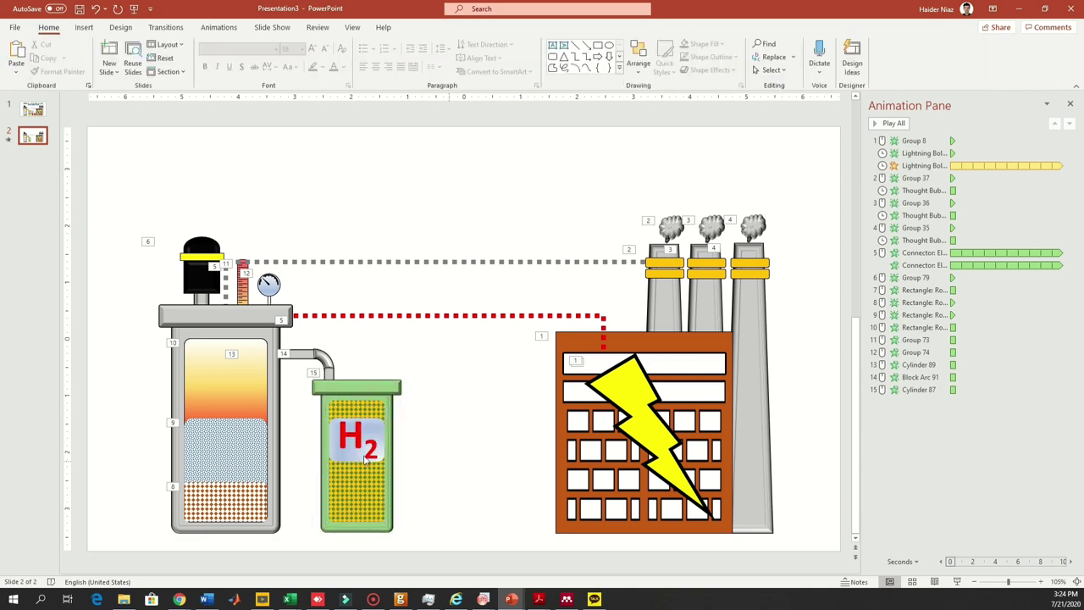
Cut and re-paste the yellow dotted filling and delete the H2 text from the tank copy.
click(381, 432)
ctrl+scroll(382, 448, up, 4)
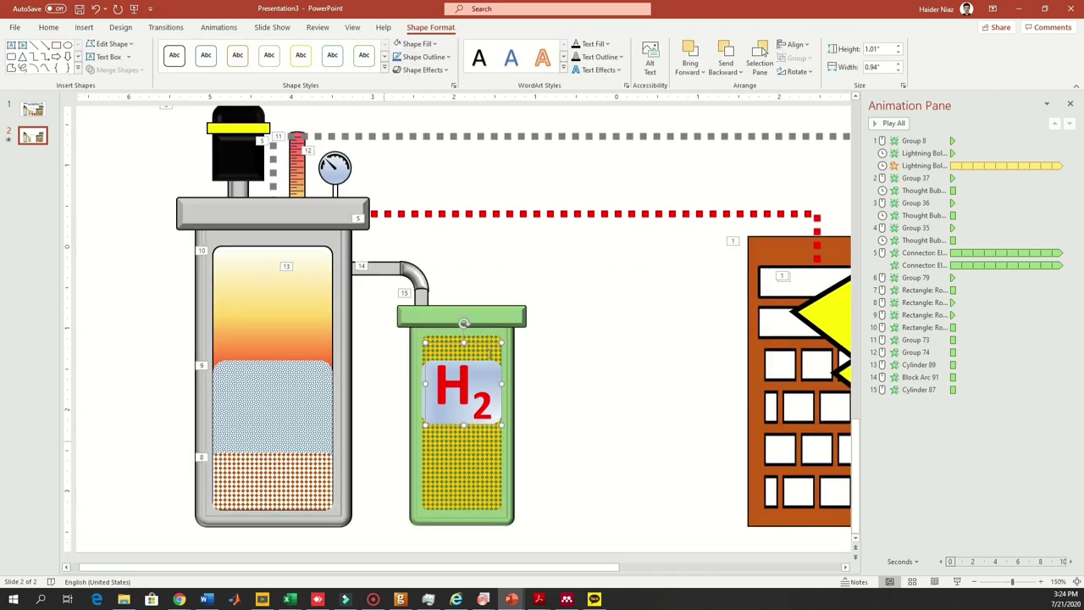
click(498, 339)
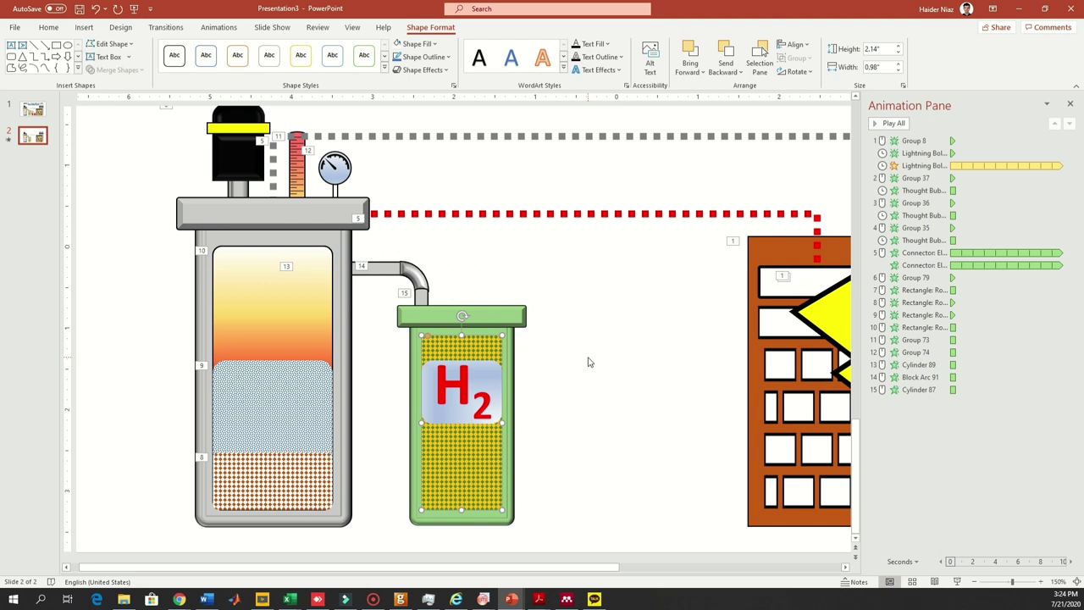
right_click(476, 347)
key(Escape)
click(492, 483)
right_click(495, 480)
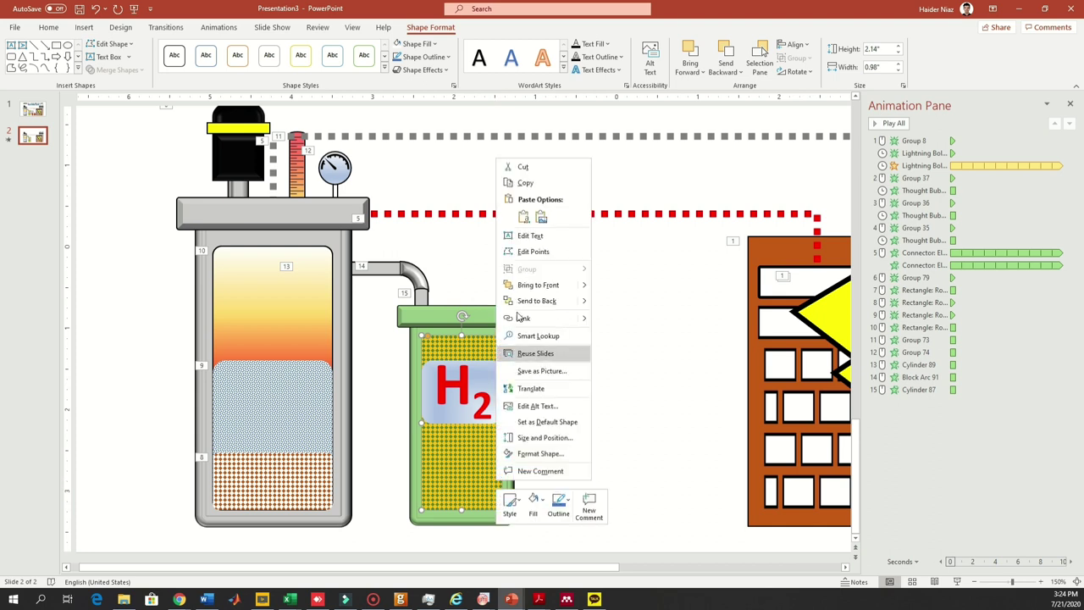
click(528, 165)
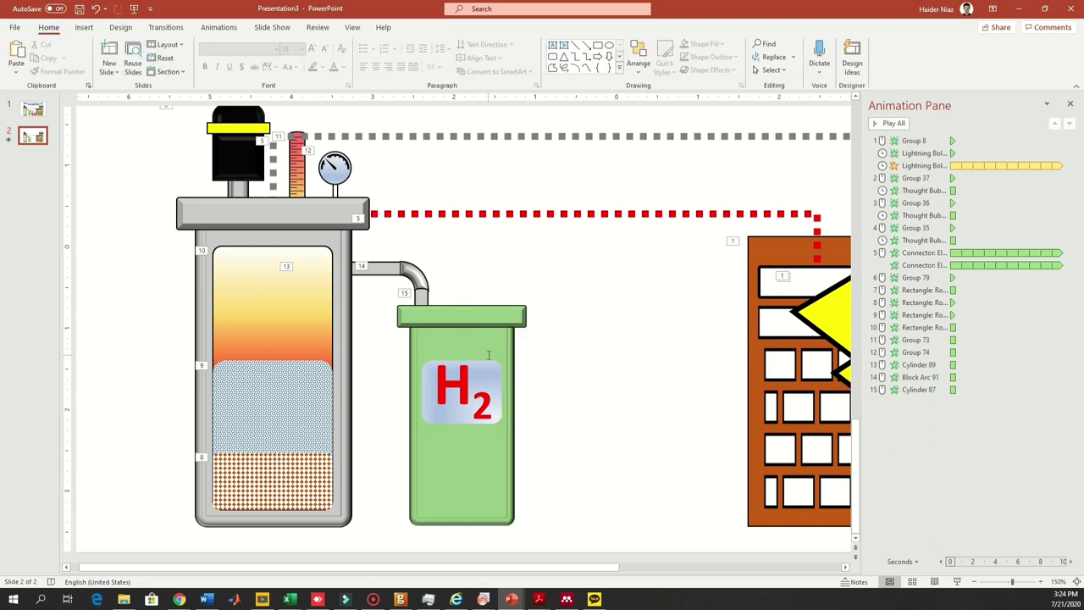
key(ctrl+v)
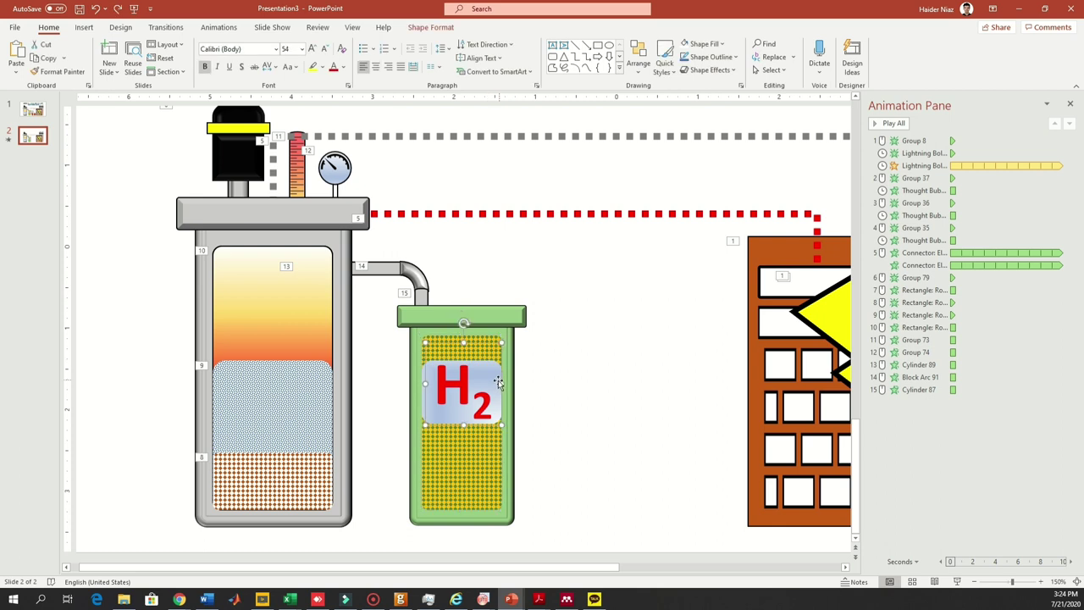
key(Delete)
Put the yellow dotted filling behind the tank, leaving the green tank picture selected.
click(460, 381)
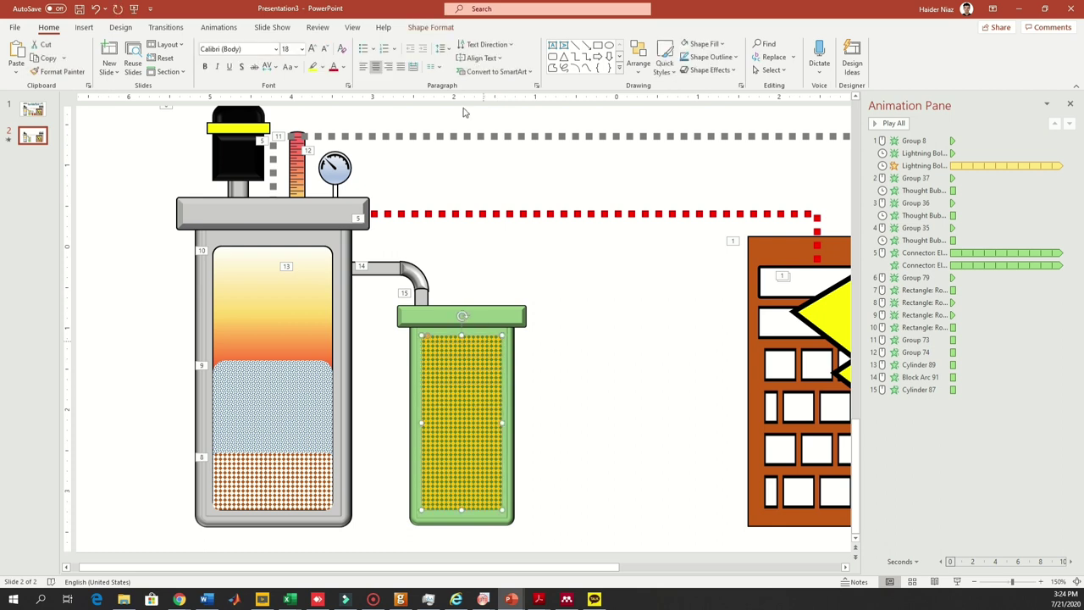
click(426, 27)
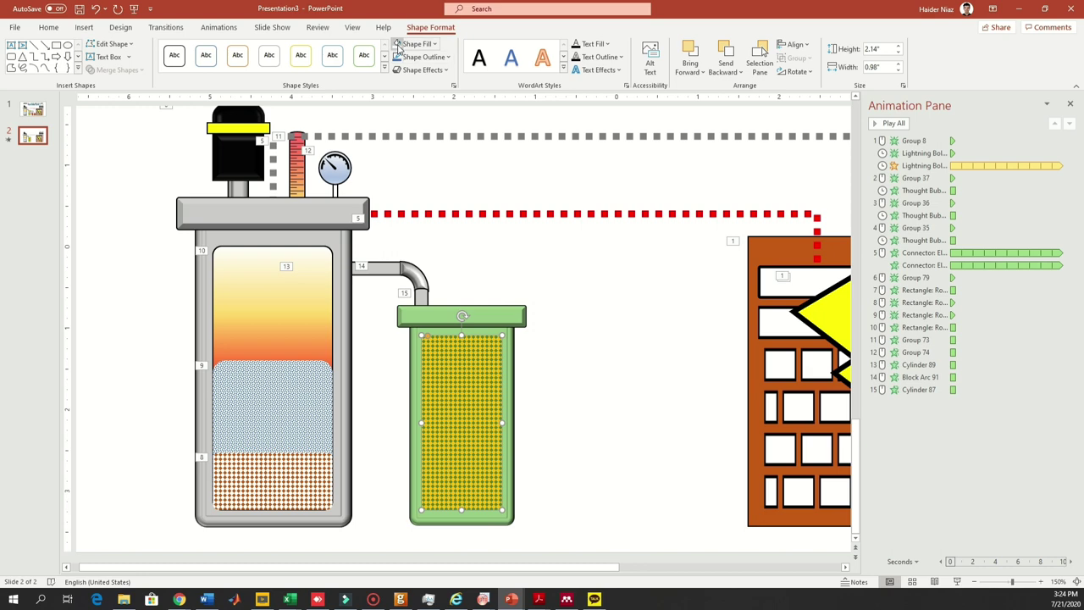
key(ctrl+z)
click(521, 317)
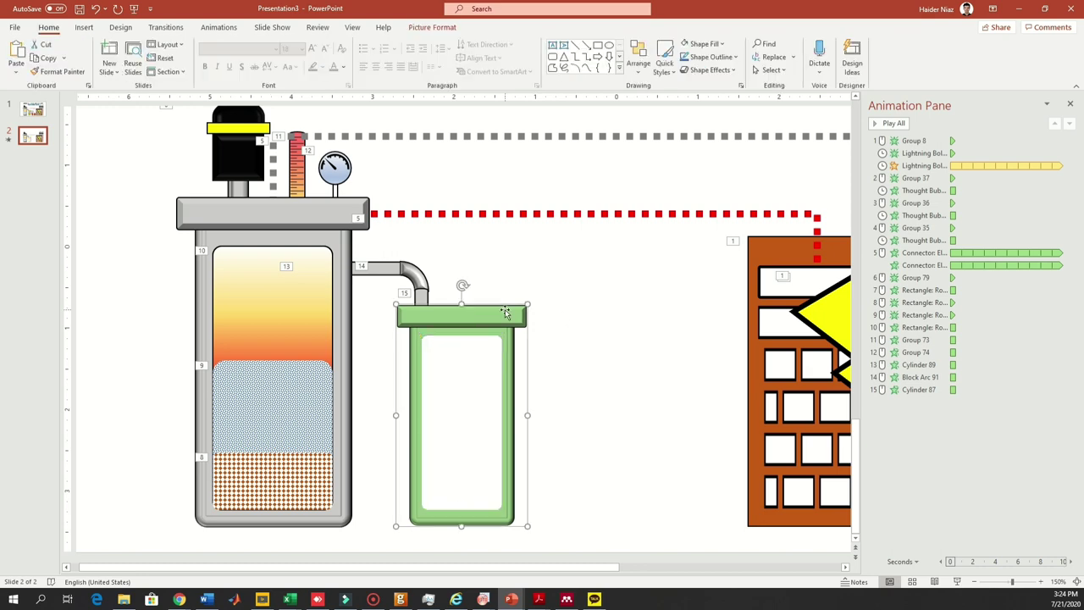
click(219, 27)
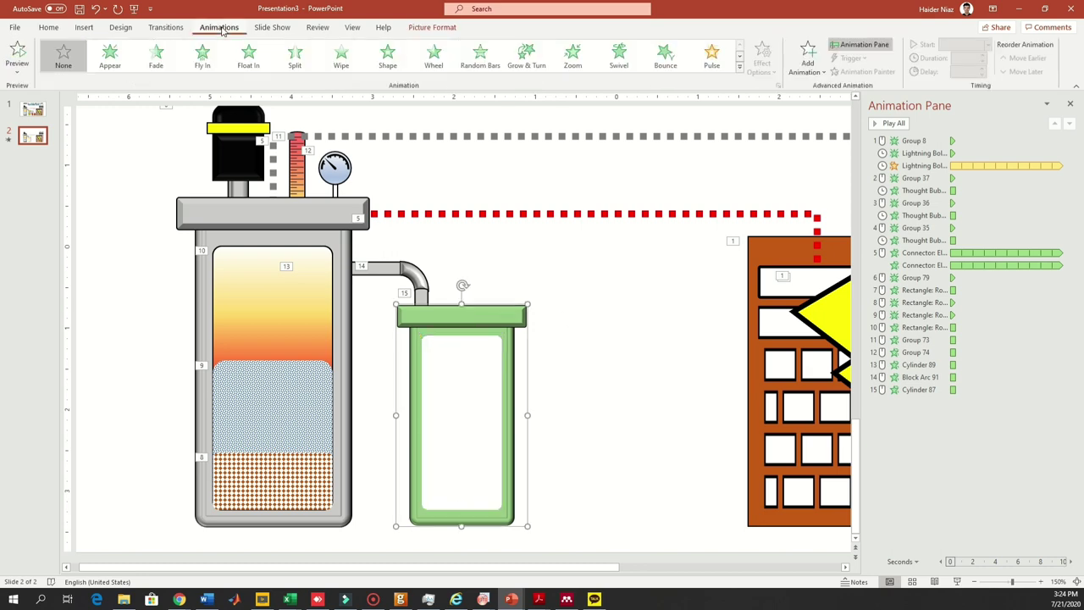
Make the tank picture and its inner box Appear on click, comparing with slide 1.
click(109, 64)
click(460, 381)
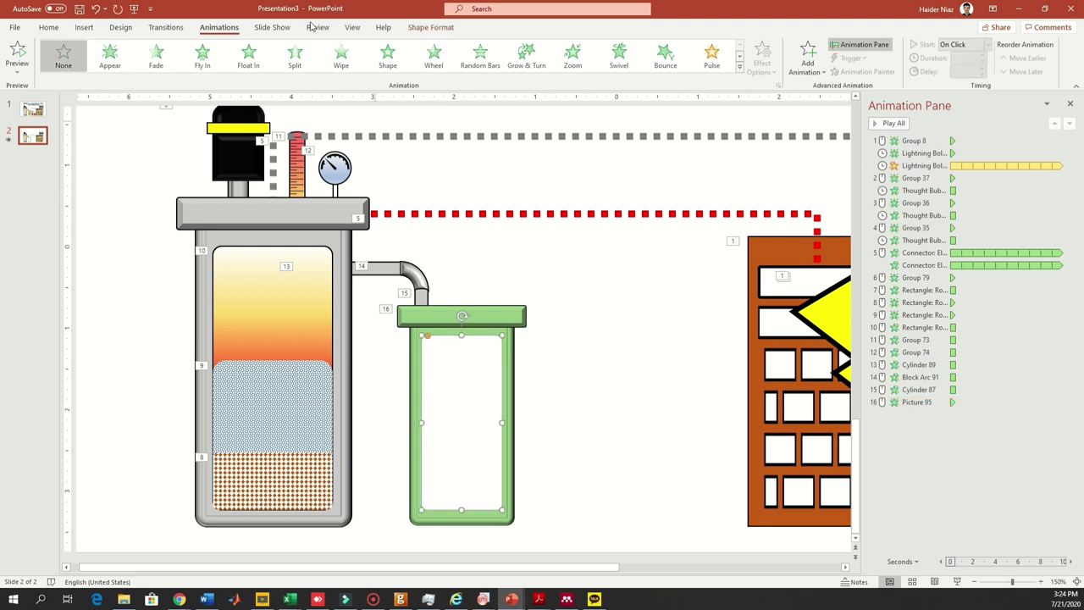
click(110, 57)
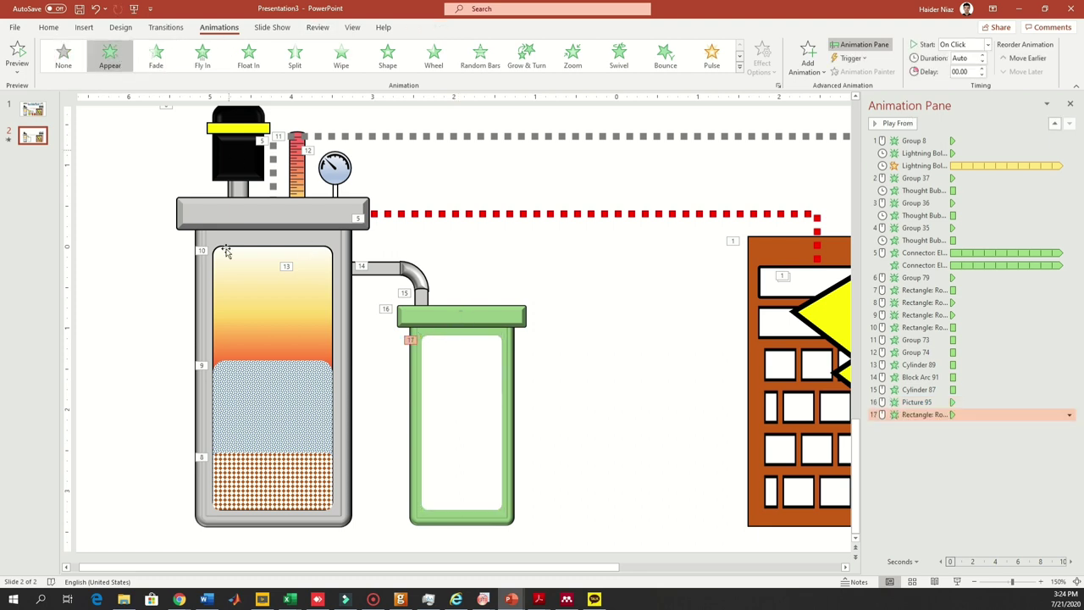
click(32, 108)
click(458, 463)
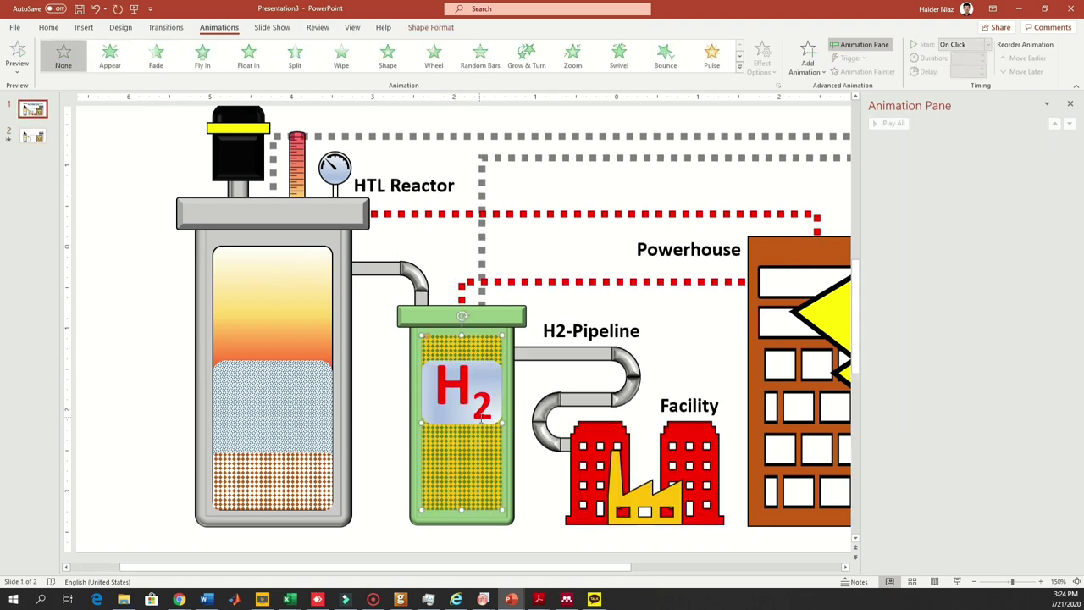
click(26, 134)
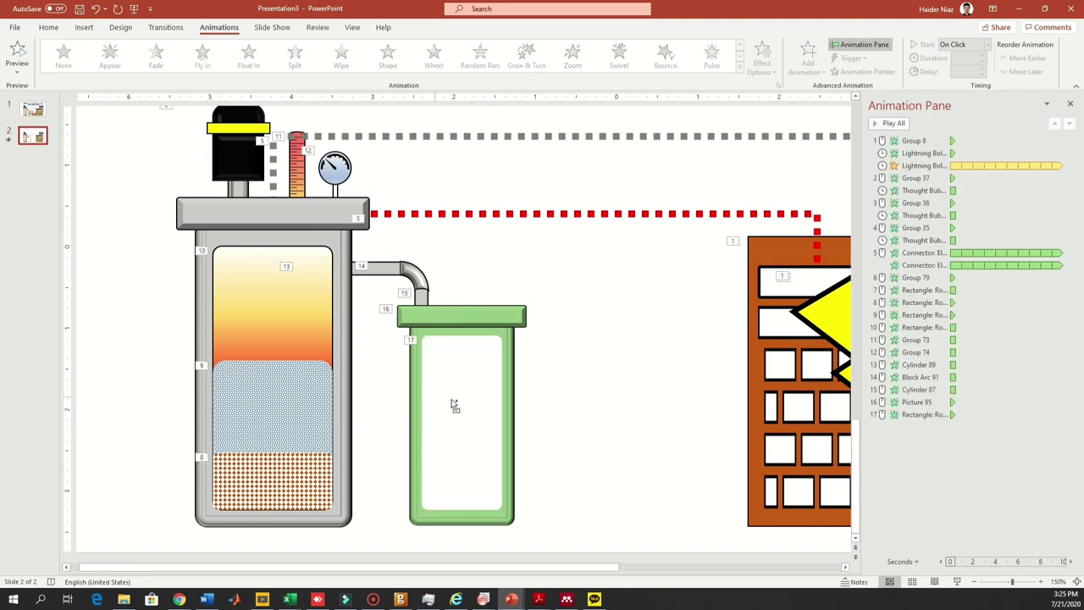
Move the yellow dotted filling into the green tank and give it a Wipe entrance.
click(485, 450)
drag(491, 436, 479, 428)
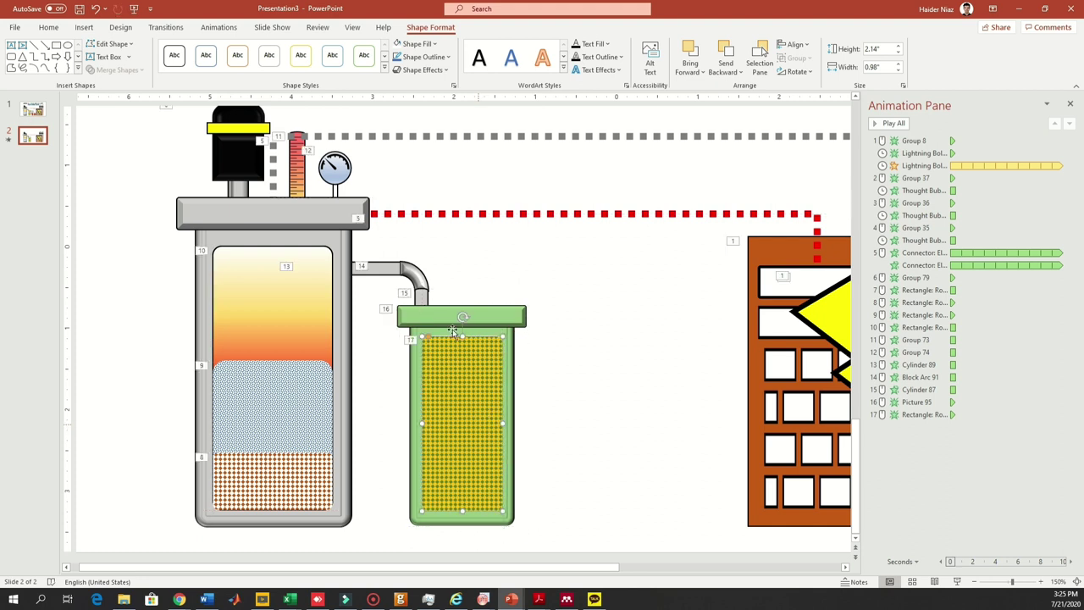
click(220, 28)
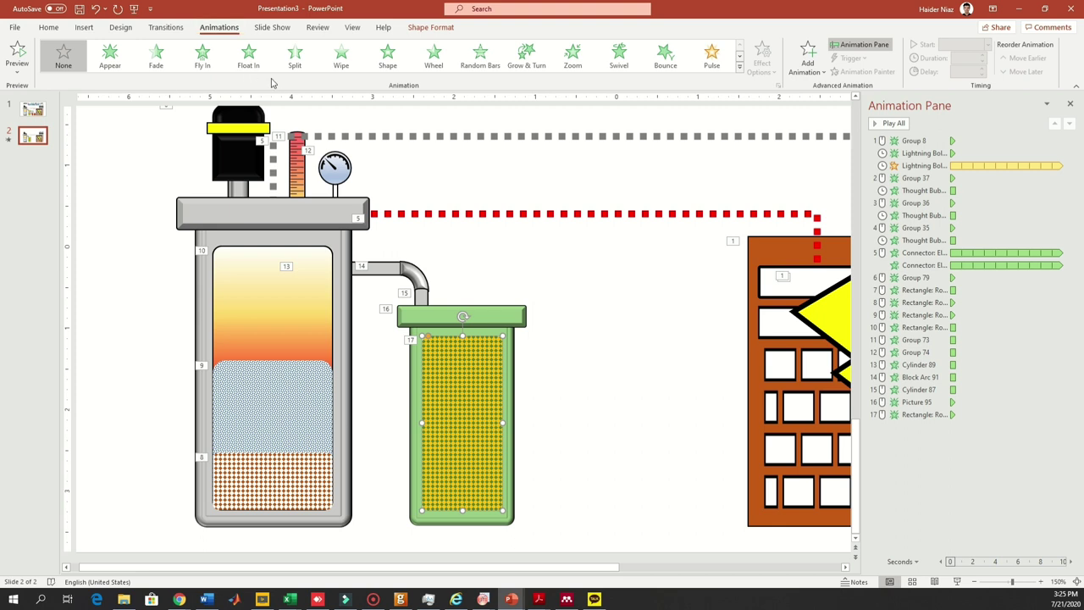
click(341, 55)
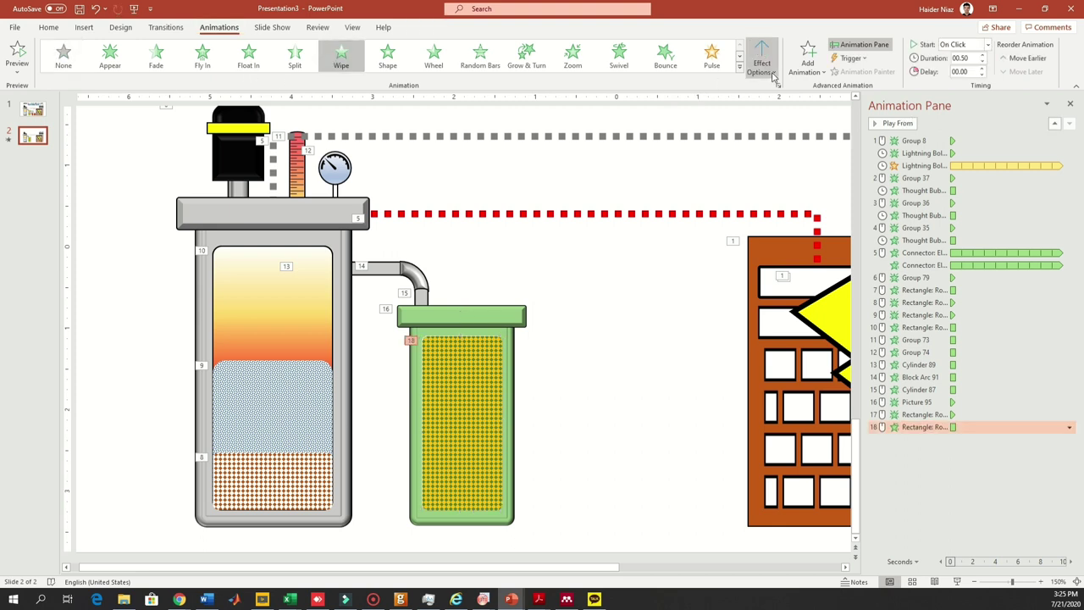
click(33, 108)
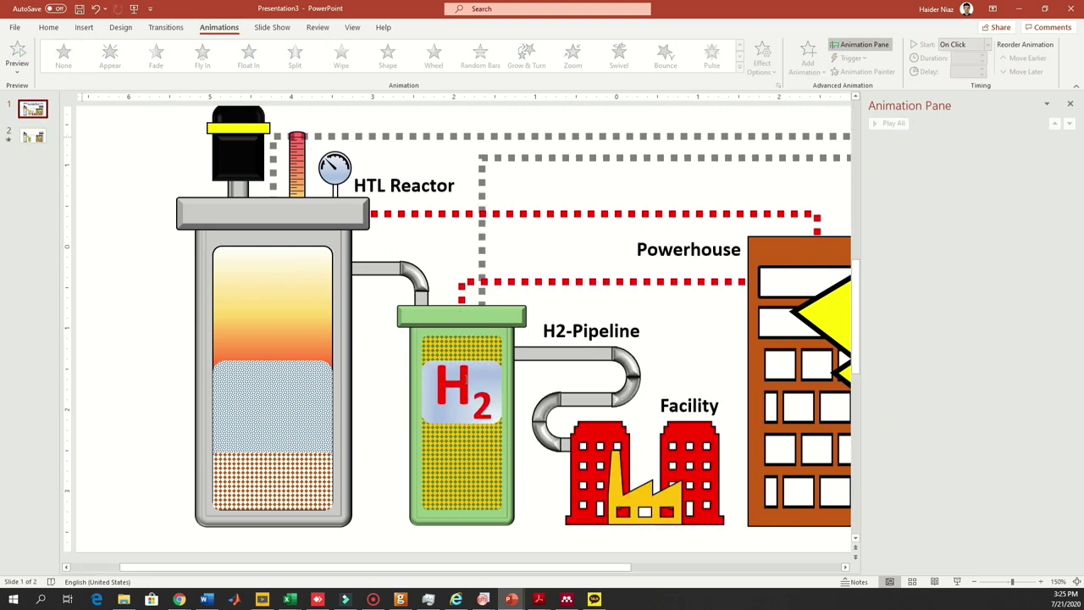
click(426, 389)
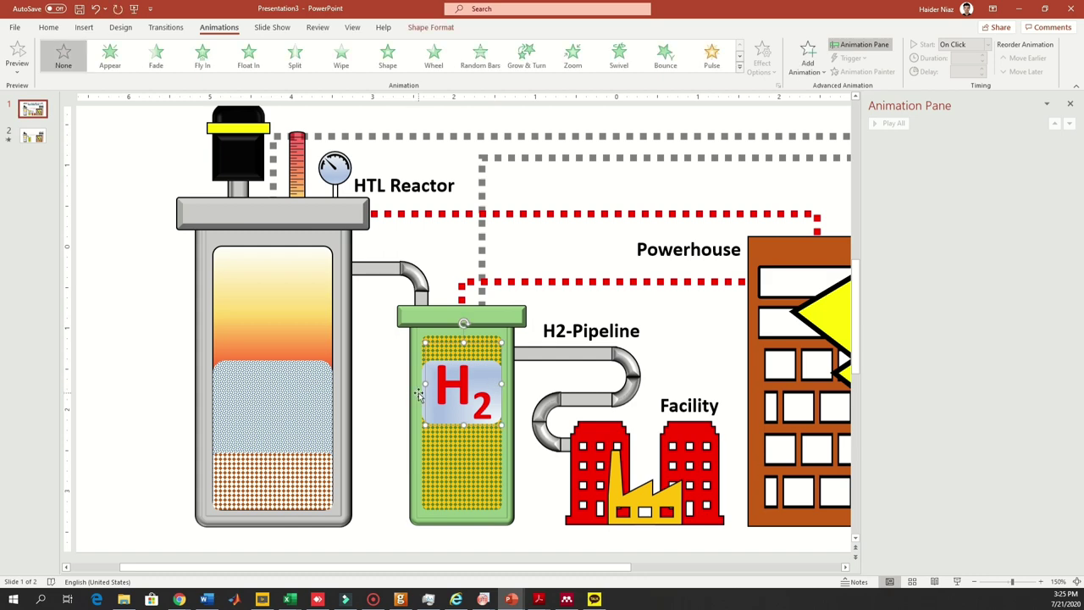
Try bringing the H2 label box from slide 1 onto slide 2.
click(420, 396)
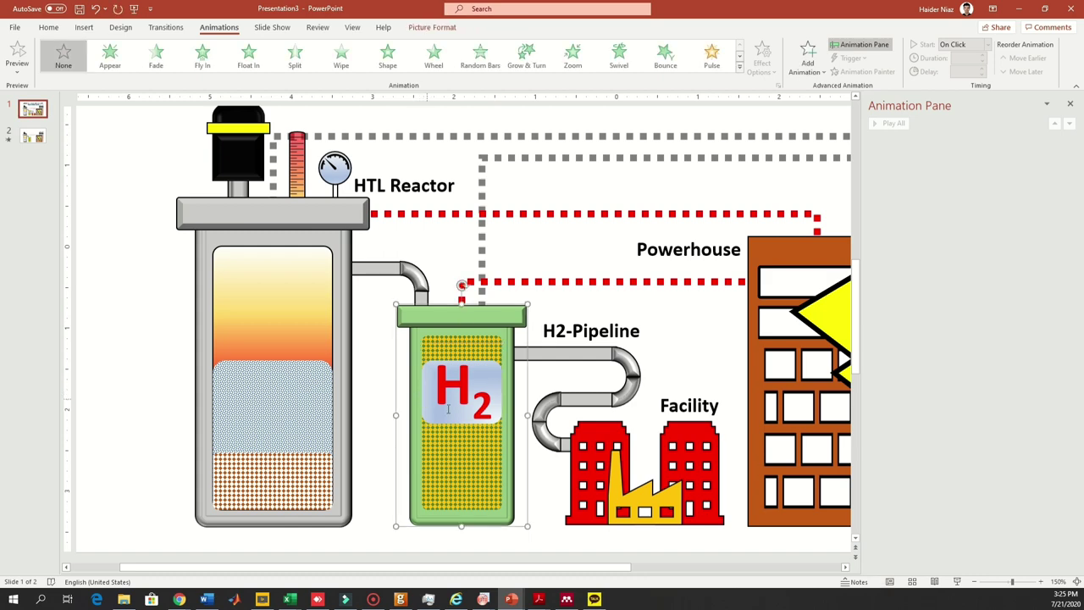
drag(376, 345, 525, 437)
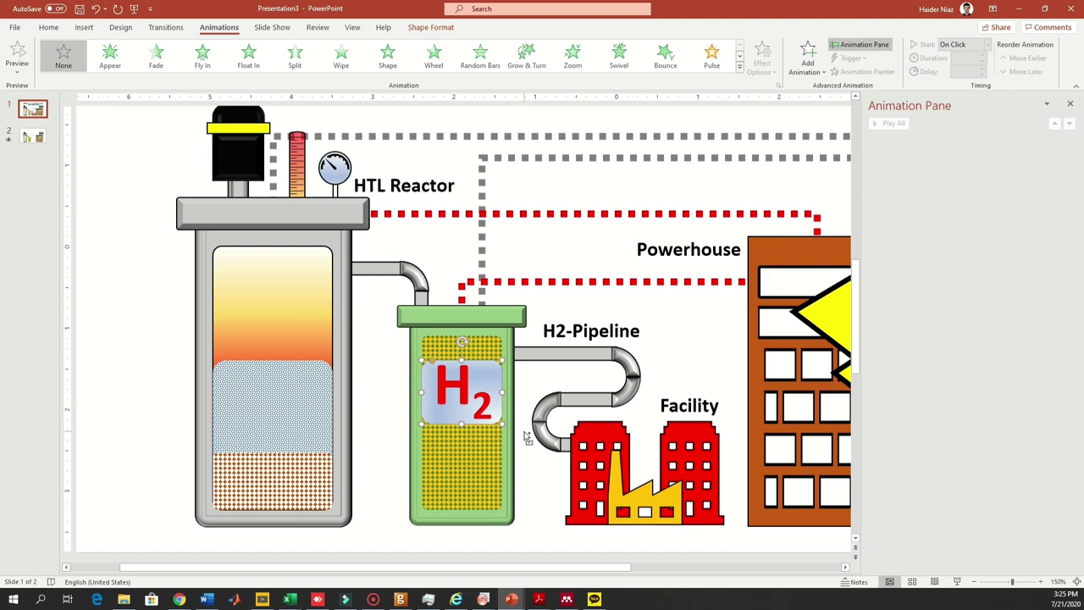
click(32, 135)
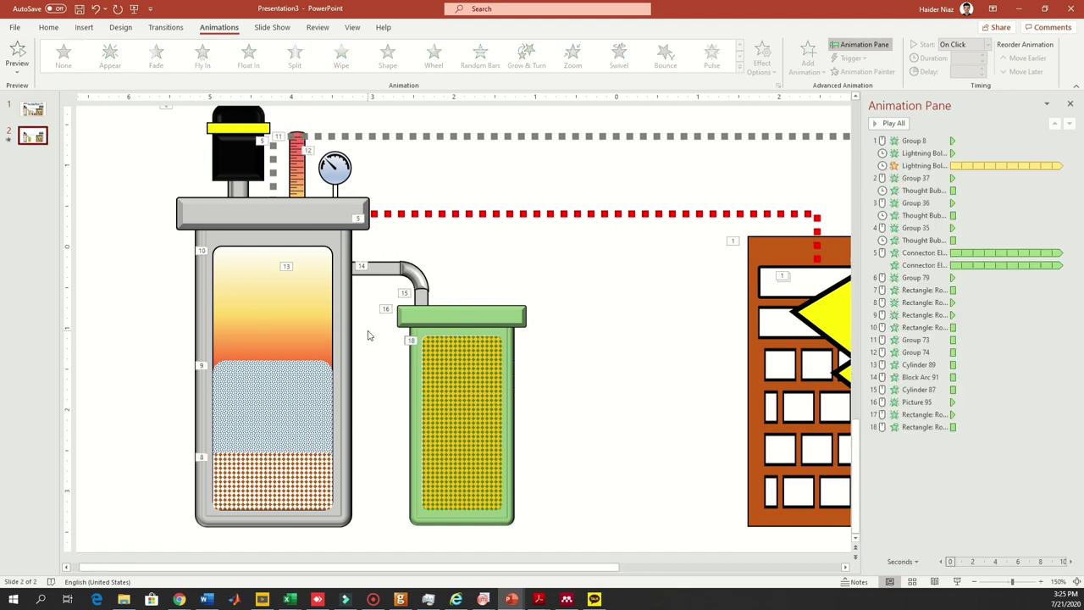
key(Tab)
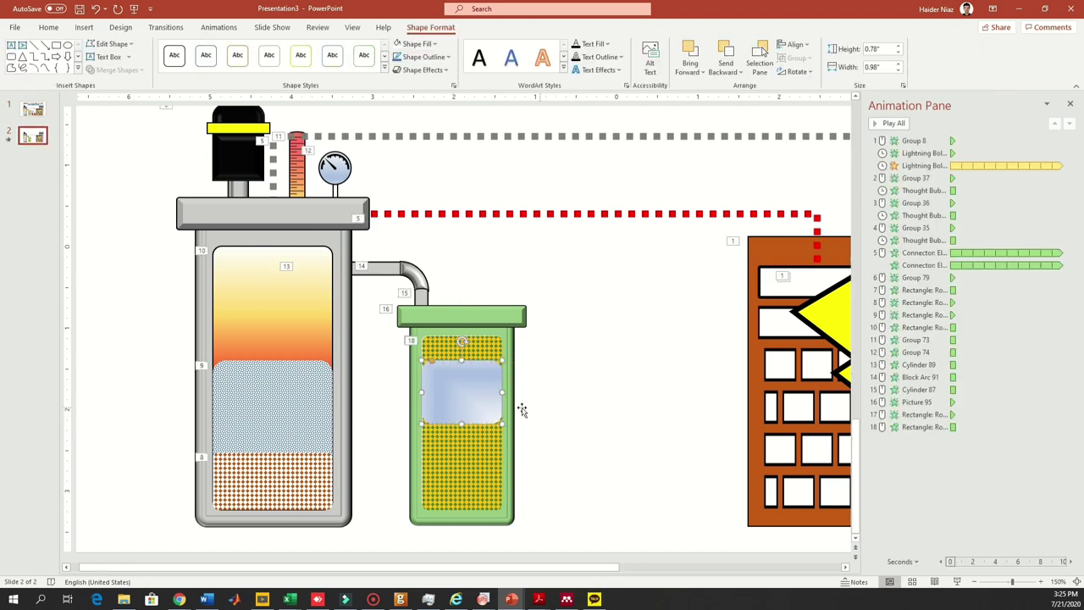
drag(610, 446, 373, 337)
right_click(480, 401)
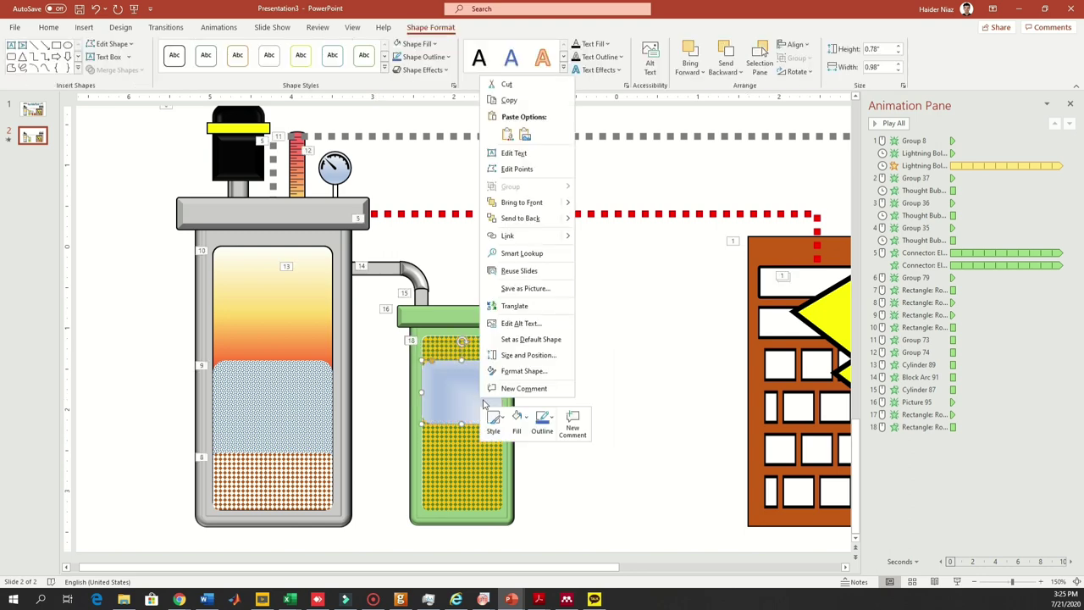
click(522, 202)
Paste the H2 label box onto slide 2's tank, fit it, and make it Appear on click.
click(34, 110)
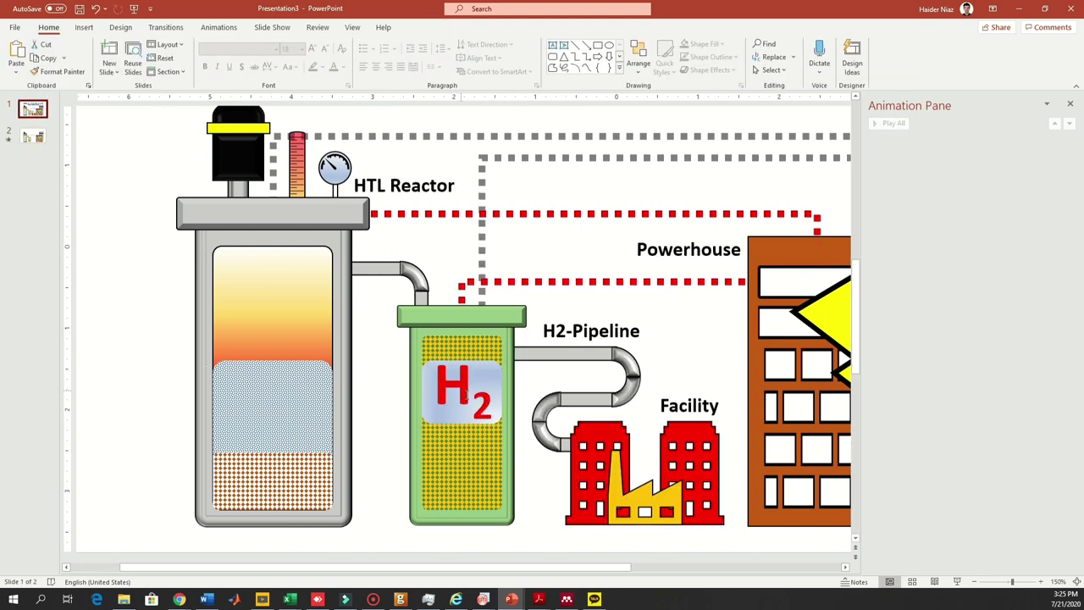
click(493, 398)
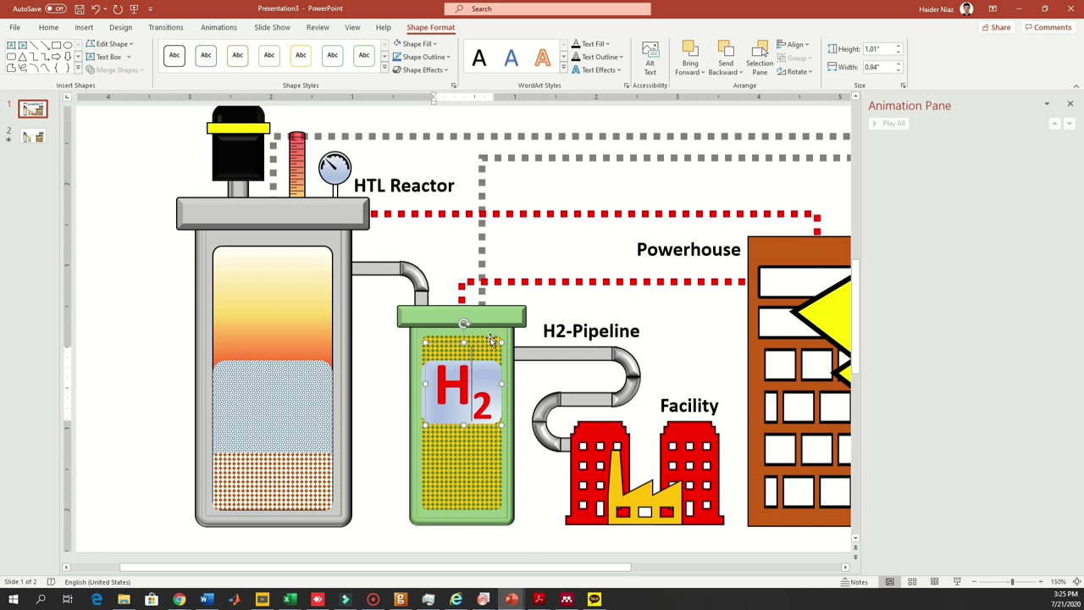
click(487, 345)
click(36, 137)
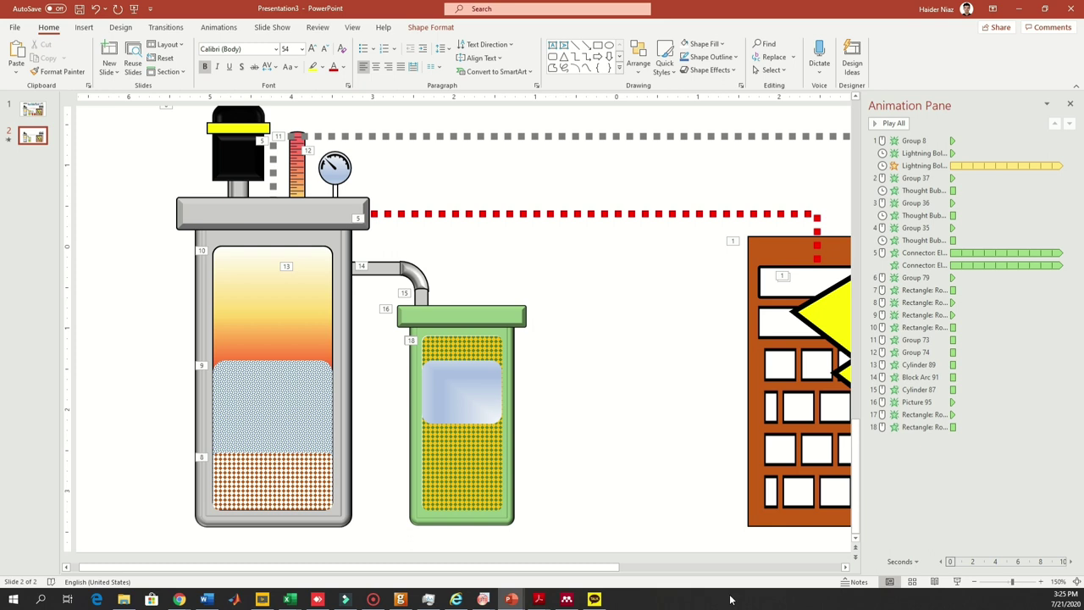
key(ctrl+v)
drag(503, 423, 525, 392)
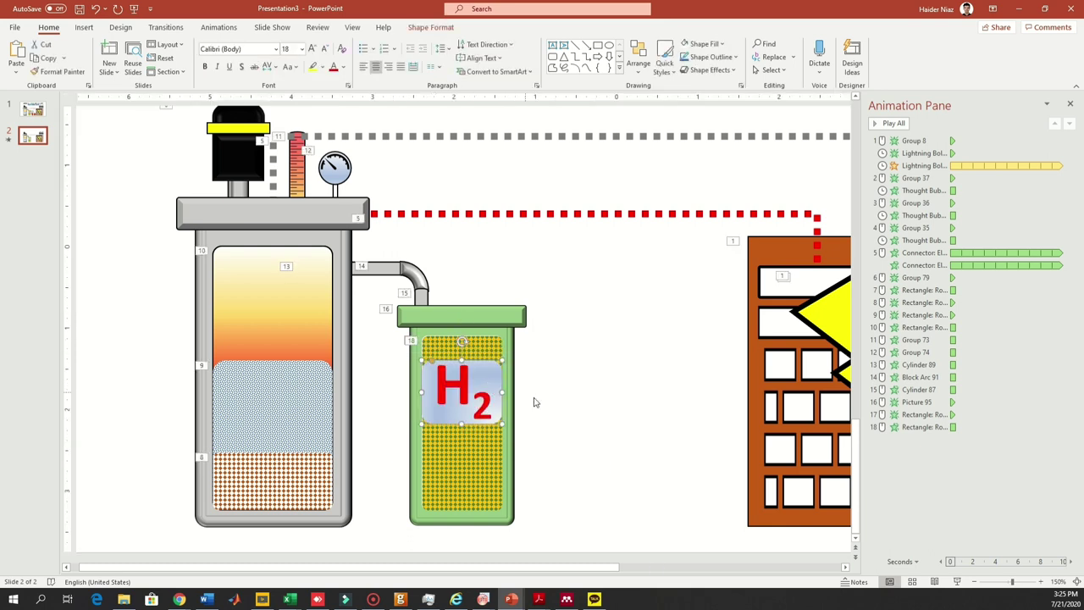
click(222, 27)
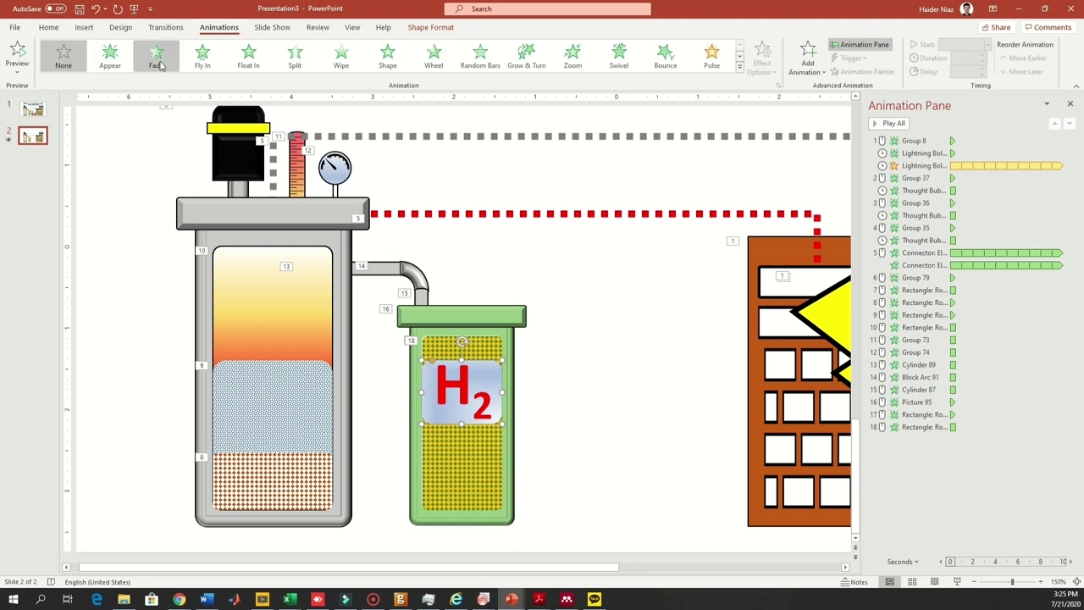
click(109, 55)
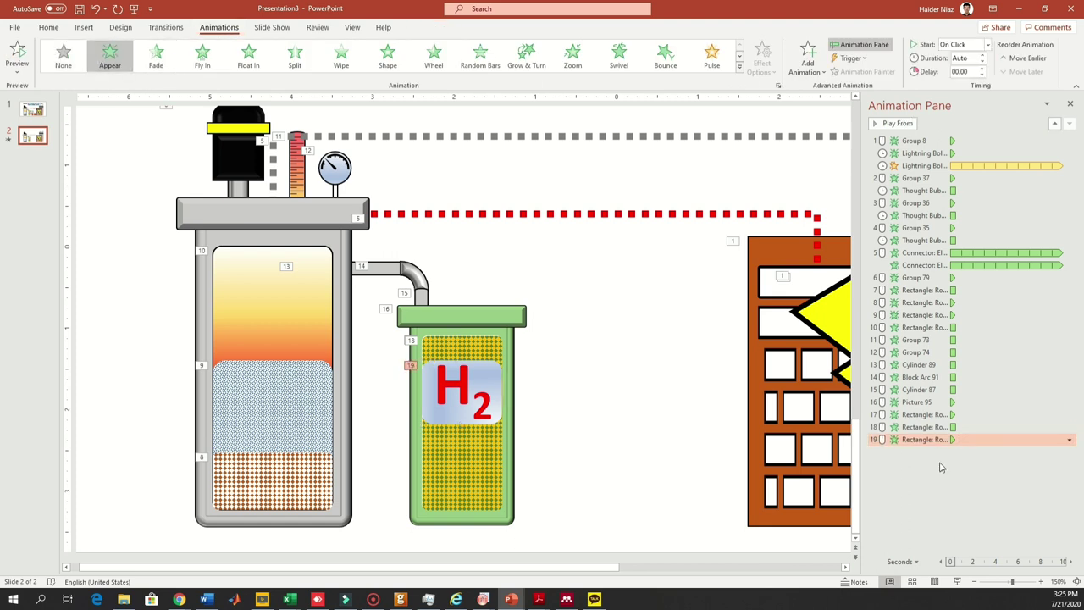
click(32, 110)
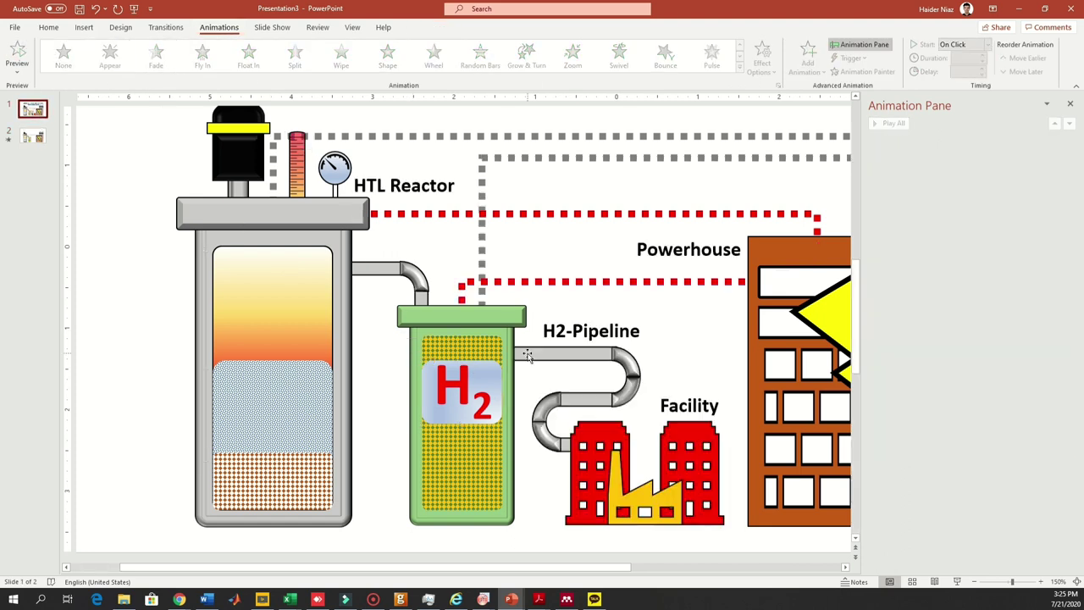
Copy the pipeline, red factory and Facility label from slide 1 onto slide 2.
click(569, 350)
click(661, 345)
drag(737, 558, 496, 324)
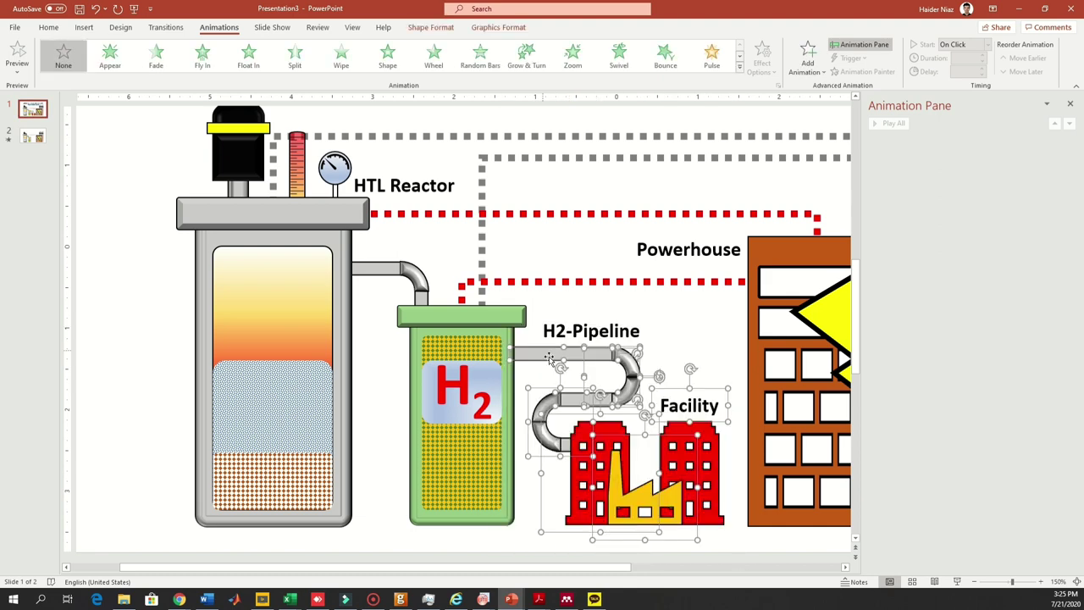
click(37, 137)
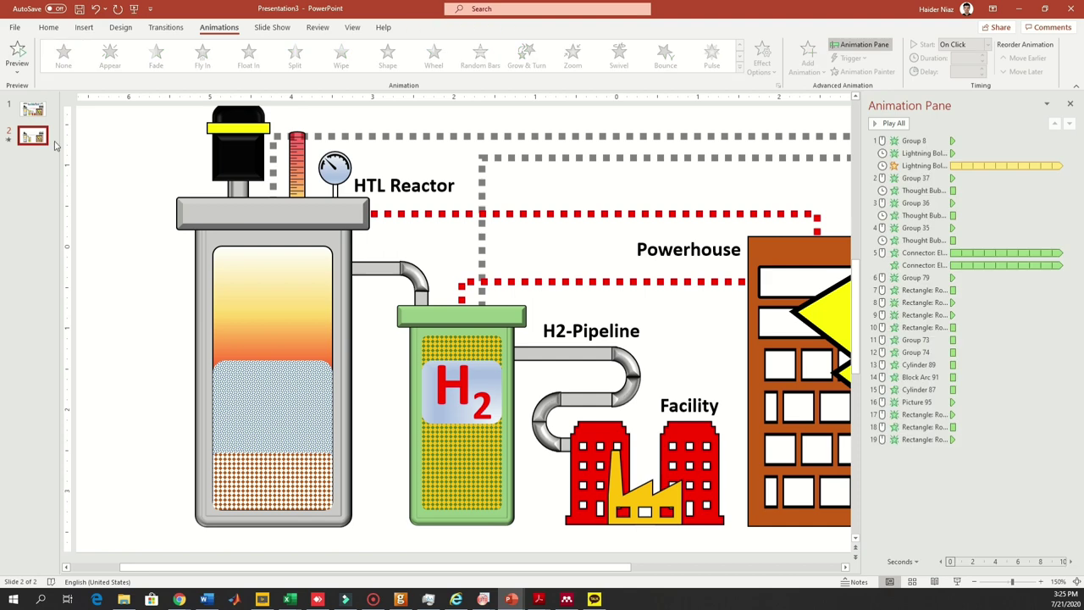
key(ctrl+v)
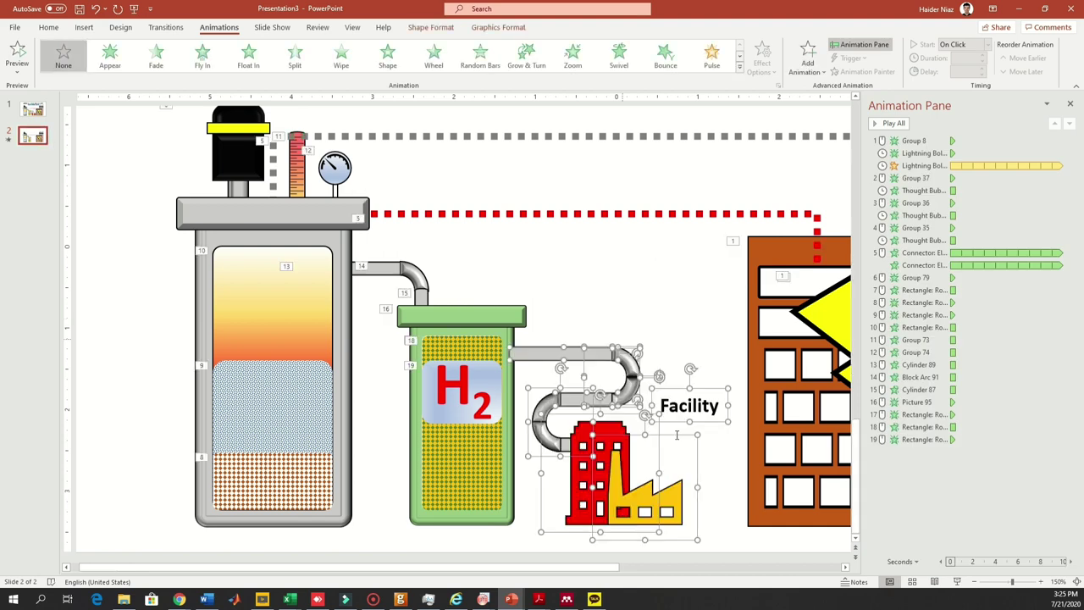
click(663, 312)
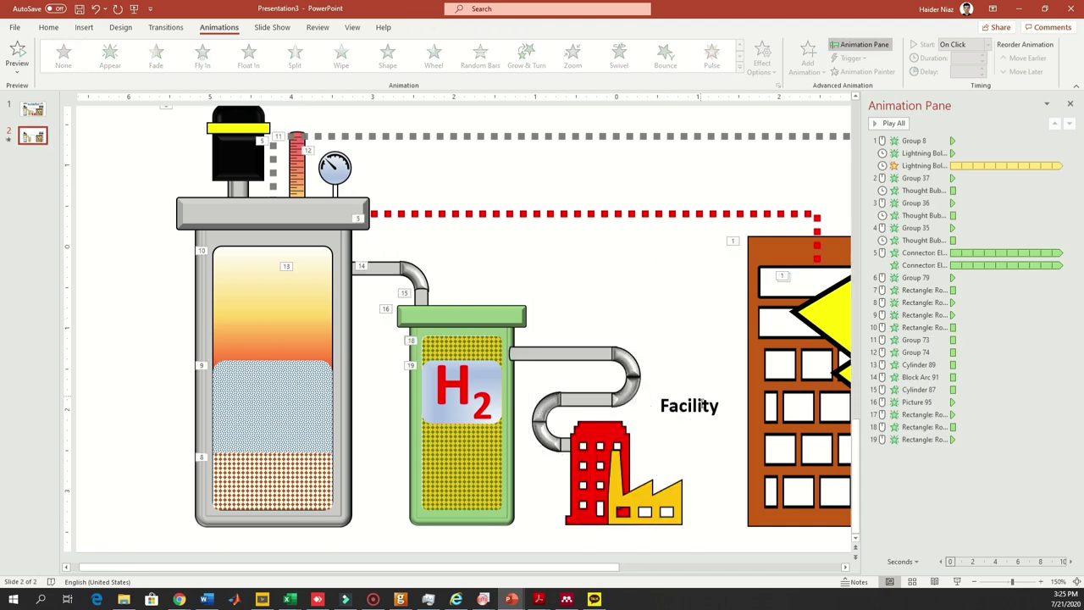
Compare the factory buildings on both slides and check the factory and pipe shape options.
click(32, 110)
click(708, 445)
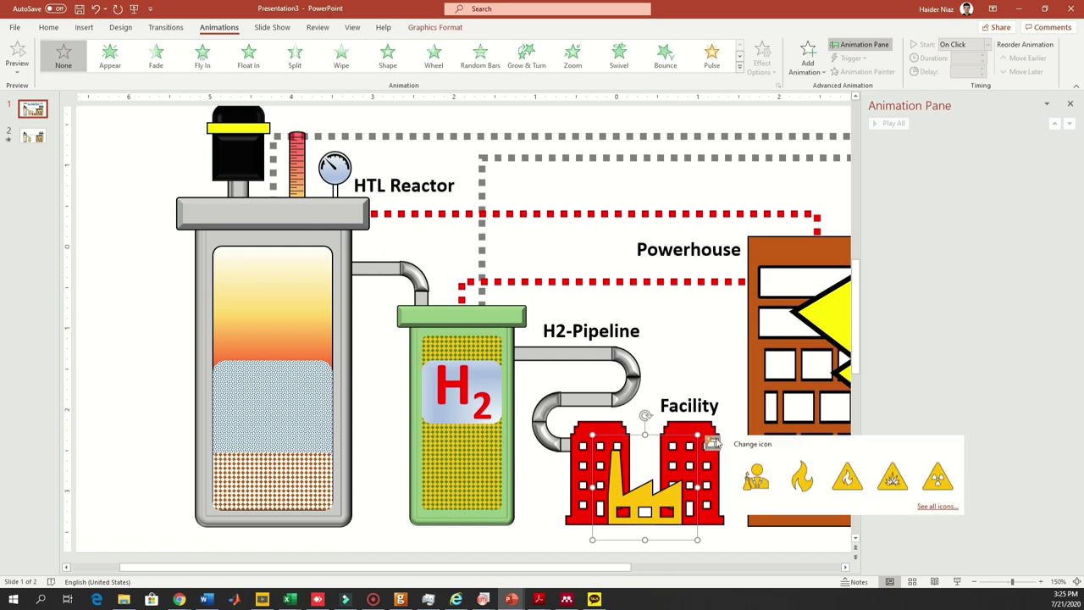
click(708, 440)
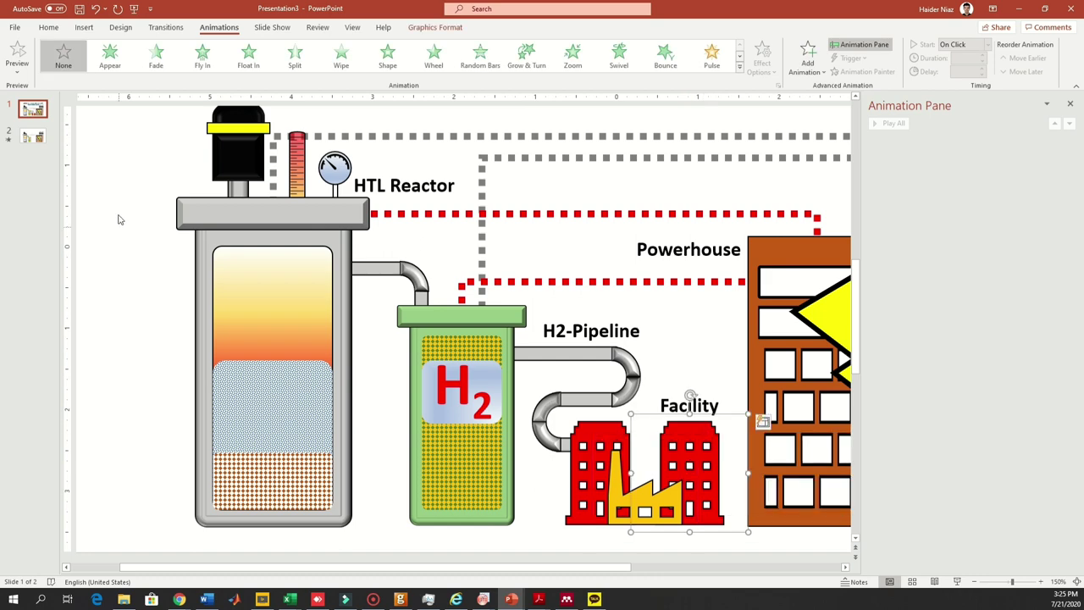
click(44, 139)
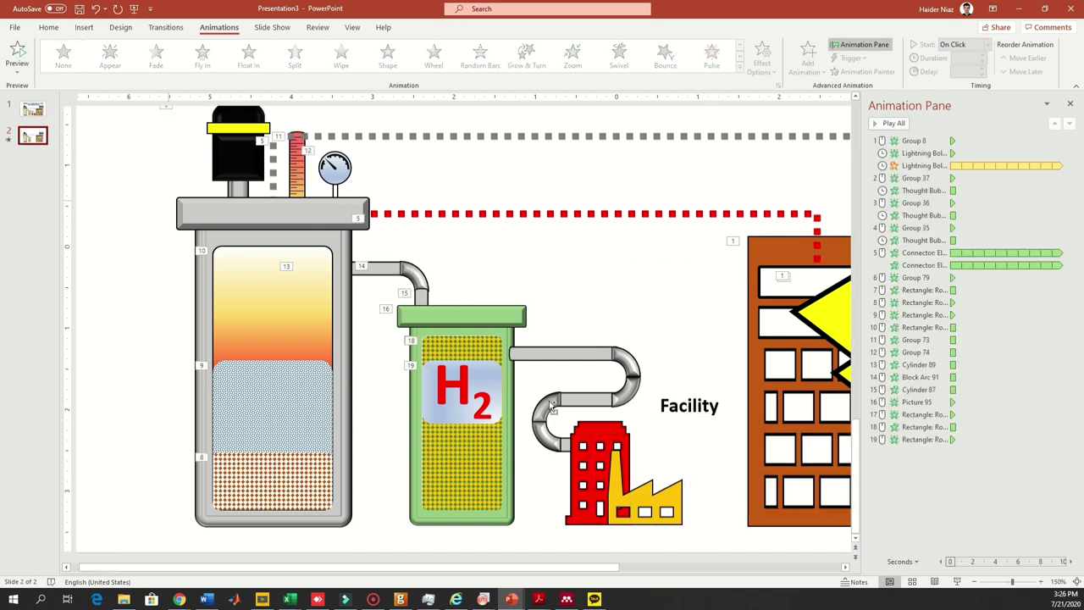
click(708, 466)
right_click(708, 466)
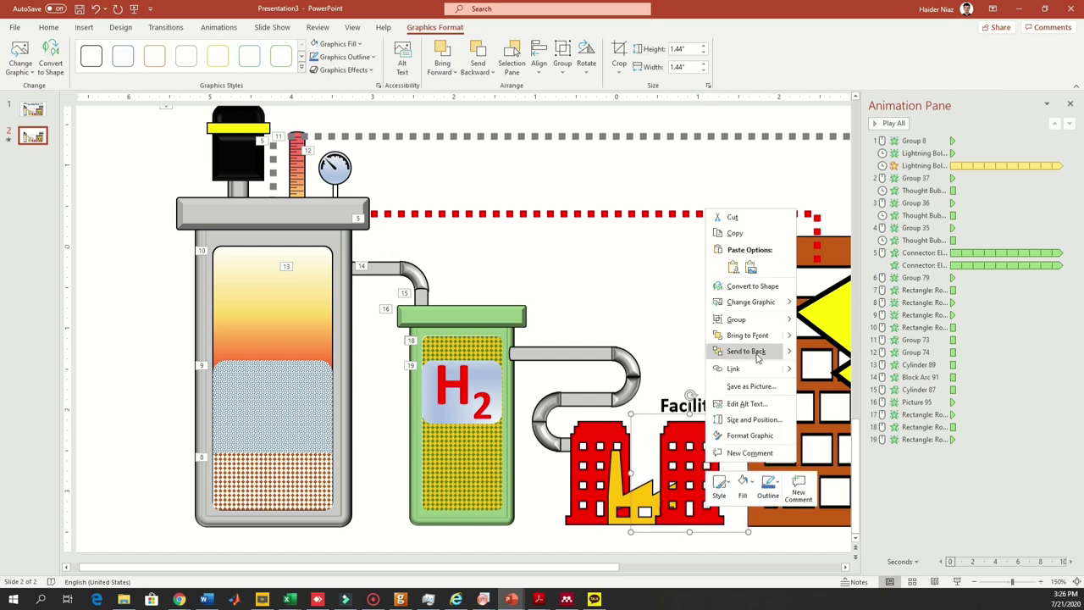
key(Escape)
right_click(529, 354)
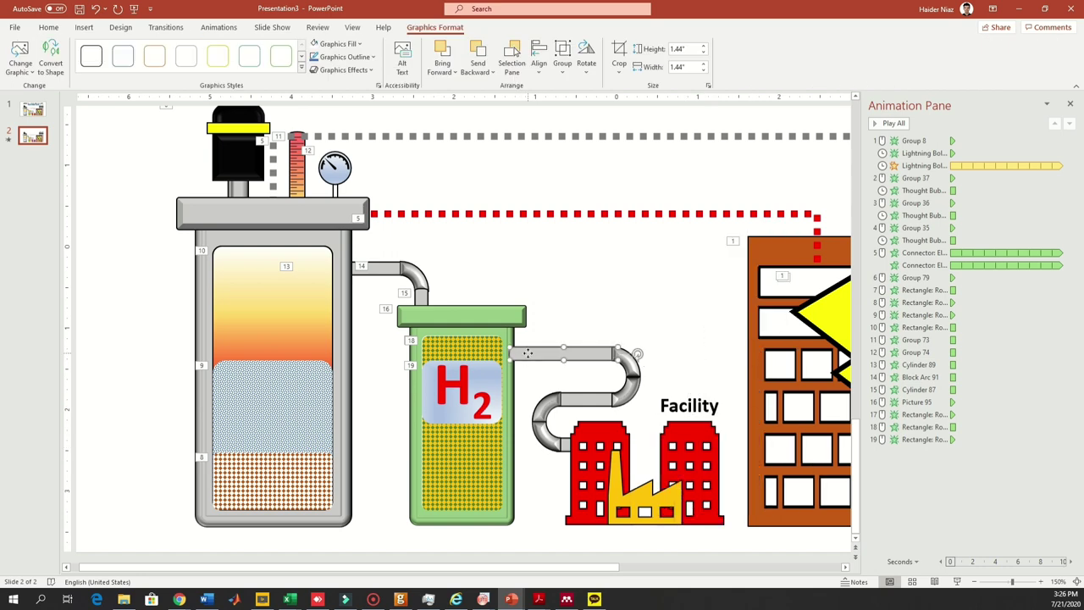
key(Escape)
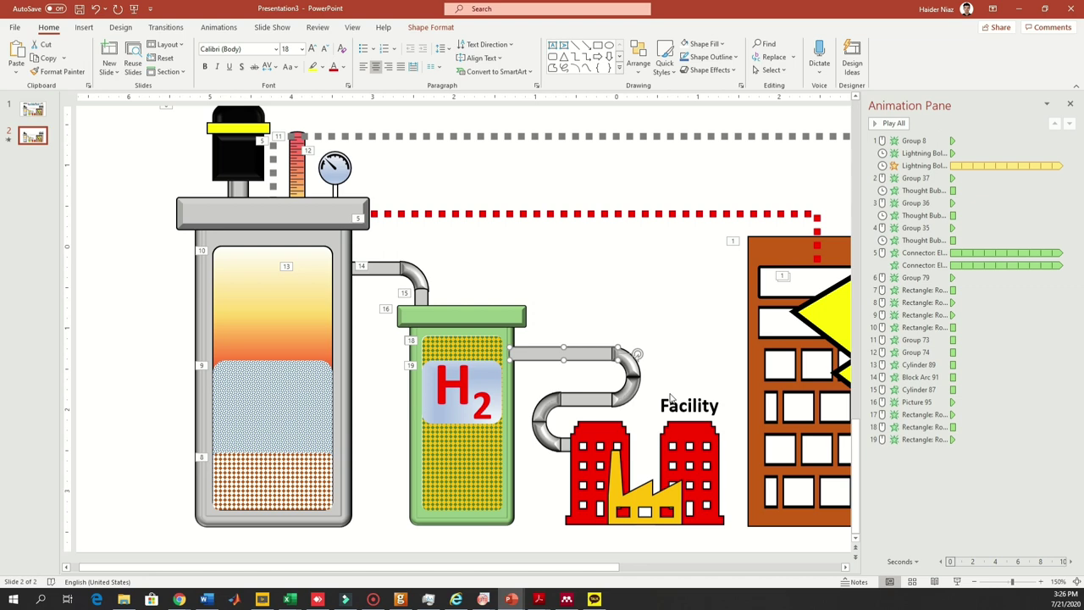
scroll(677, 407, up, 5)
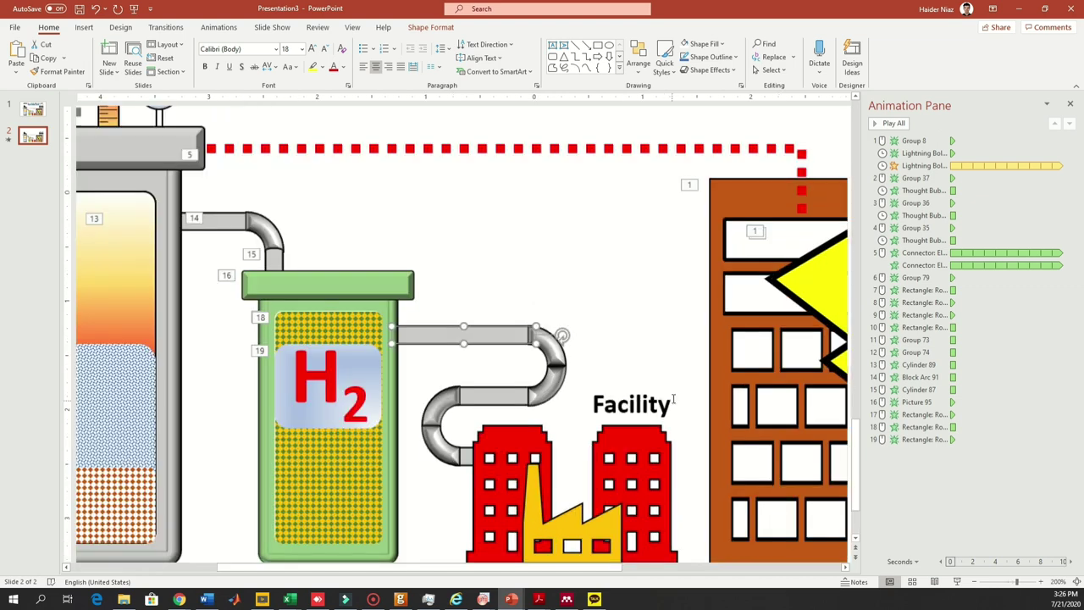
Copy the reactor pipe's animation to the new straight pipe and wipe the first bend From Top.
click(239, 219)
click(219, 28)
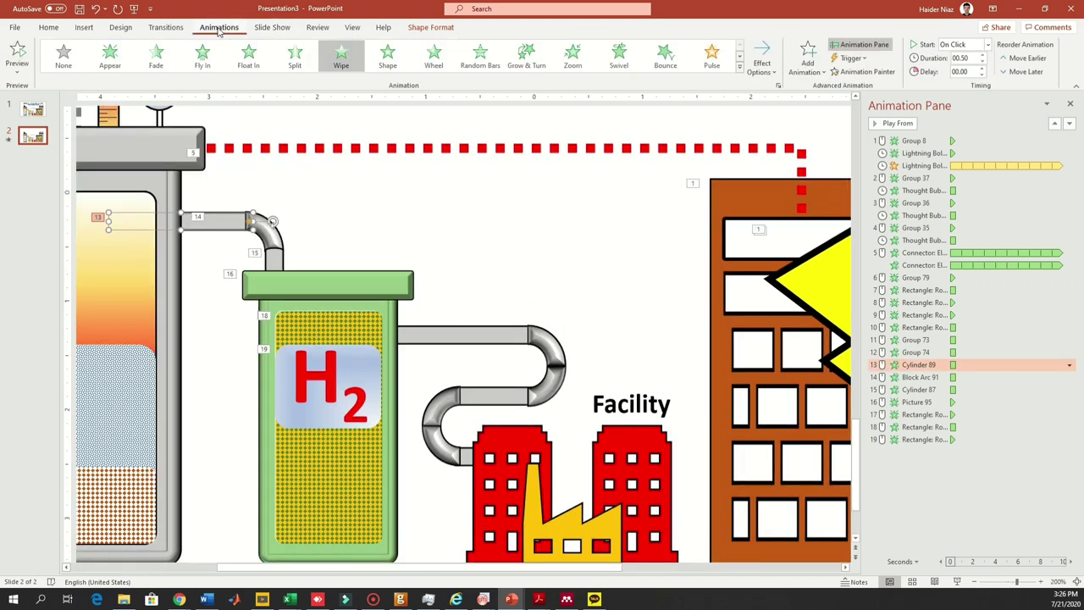
click(861, 71)
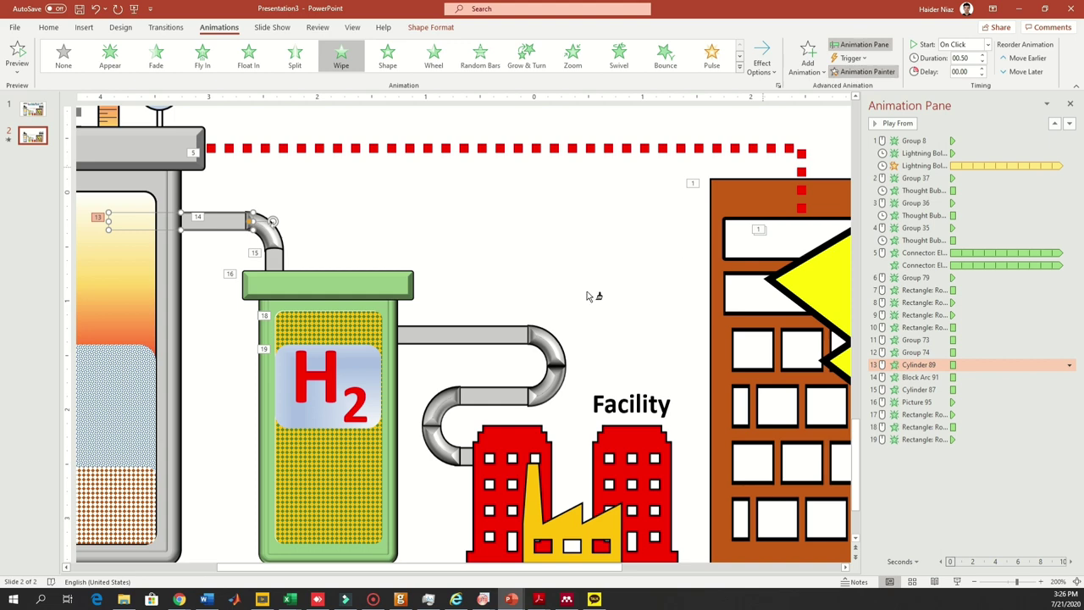
click(506, 336)
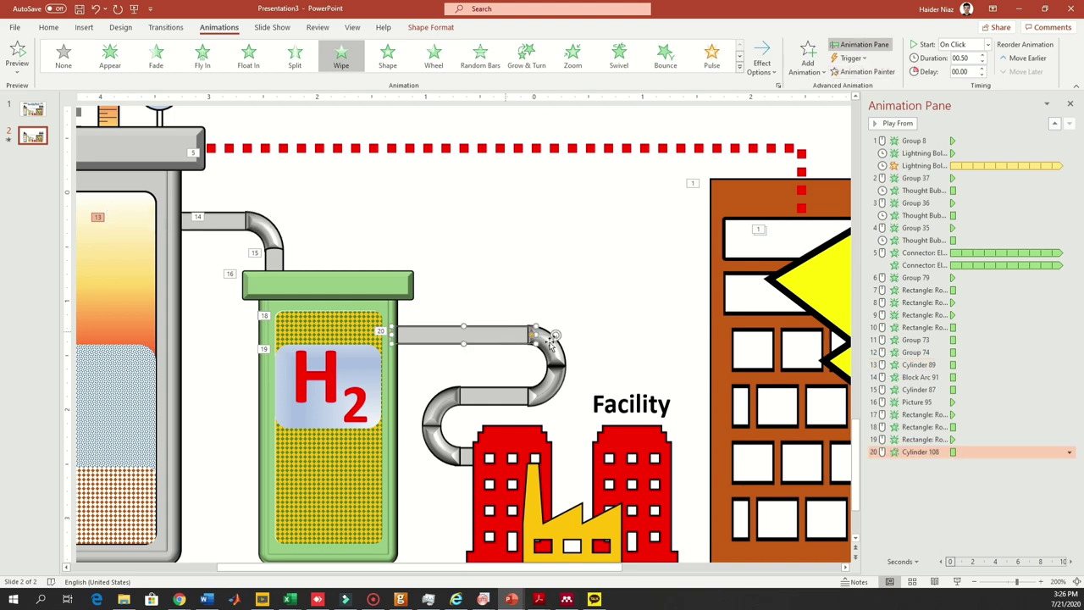
click(340, 61)
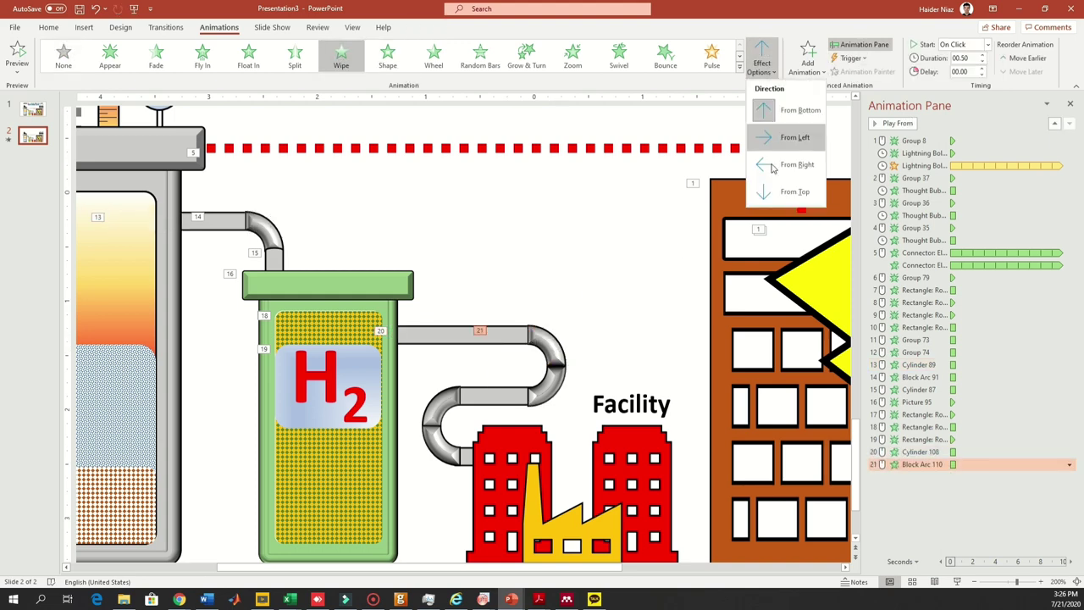
click(795, 191)
Add Wipe to the second bend and make the lower pipe wipe in From Right.
click(512, 396)
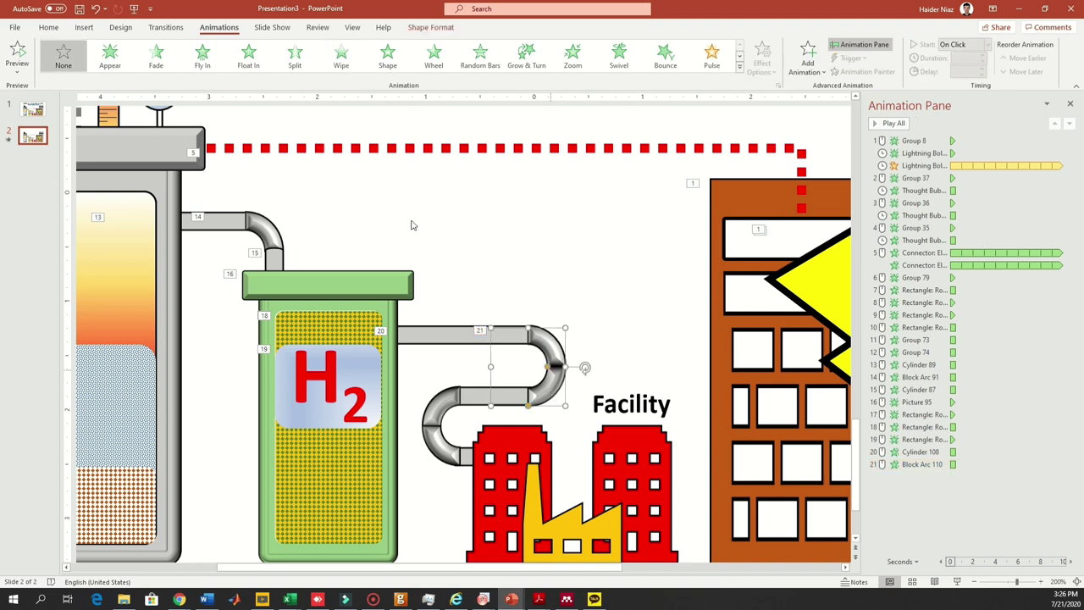
click(340, 56)
click(762, 61)
click(635, 301)
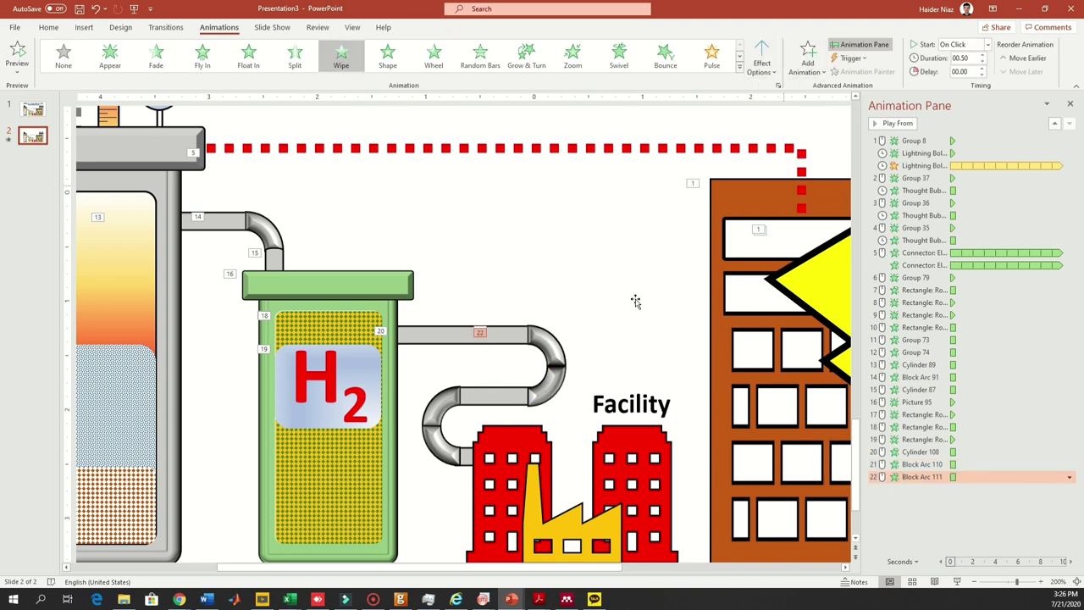
click(487, 405)
click(341, 56)
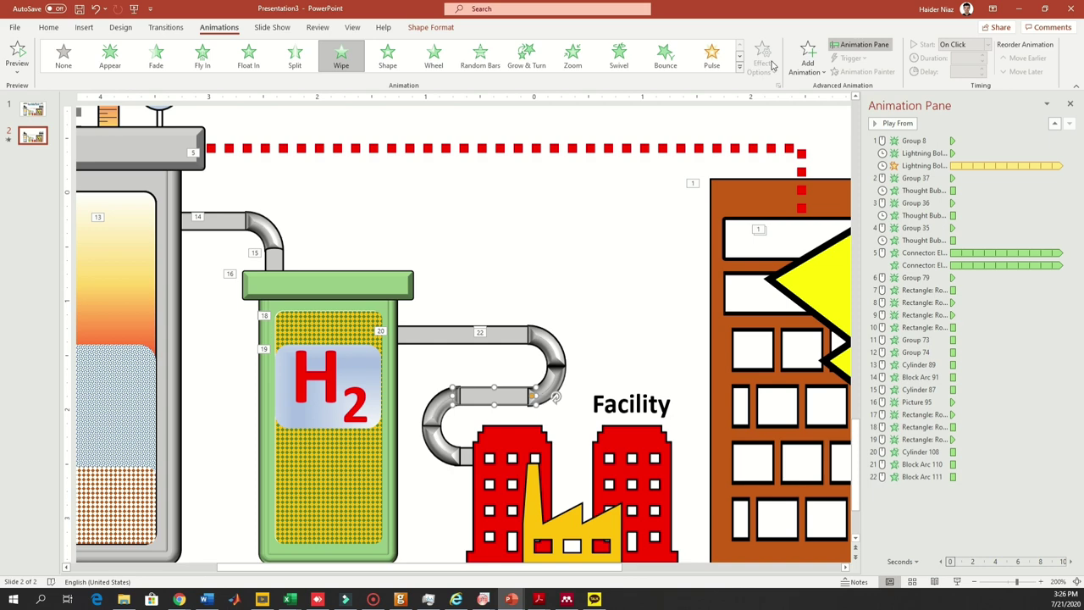
click(778, 73)
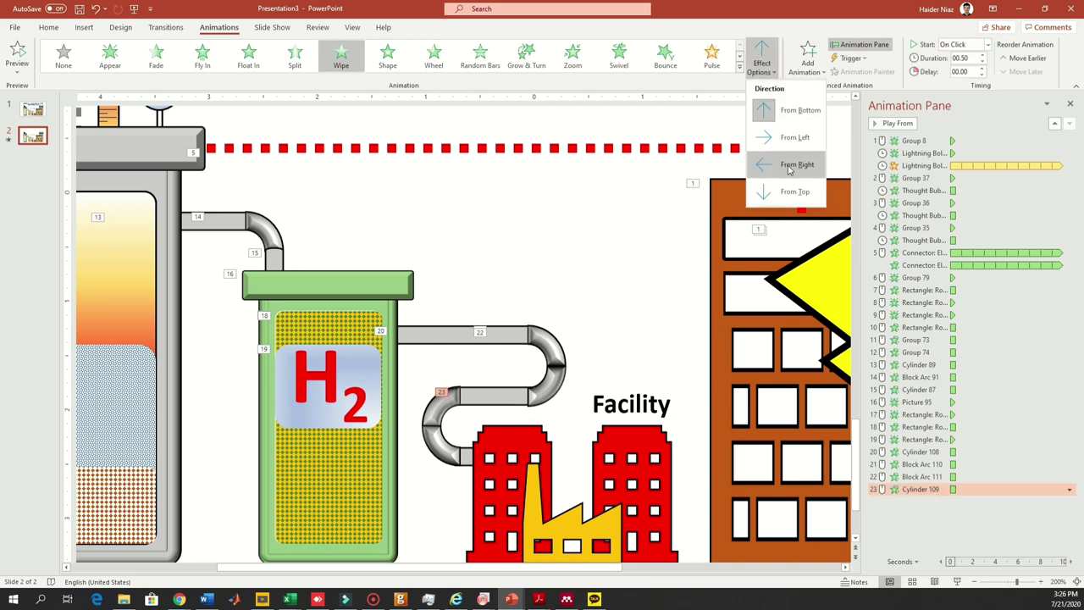
click(788, 166)
Give the lower elbow pipe a Wipe entrance from the right.
click(436, 445)
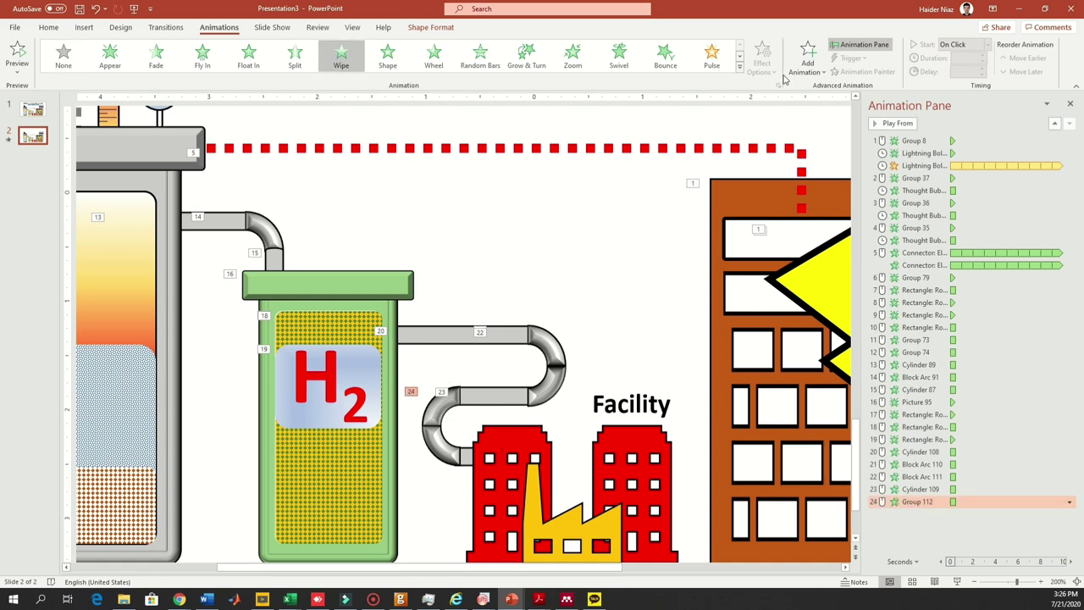
click(340, 56)
click(770, 73)
click(787, 193)
click(440, 446)
click(432, 440)
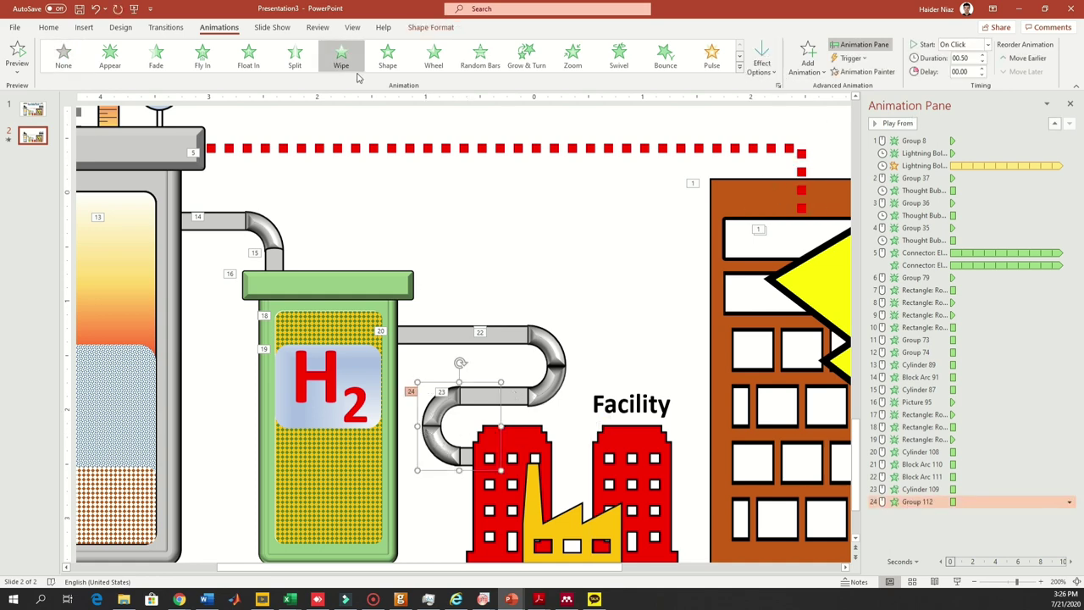
click(340, 64)
click(762, 63)
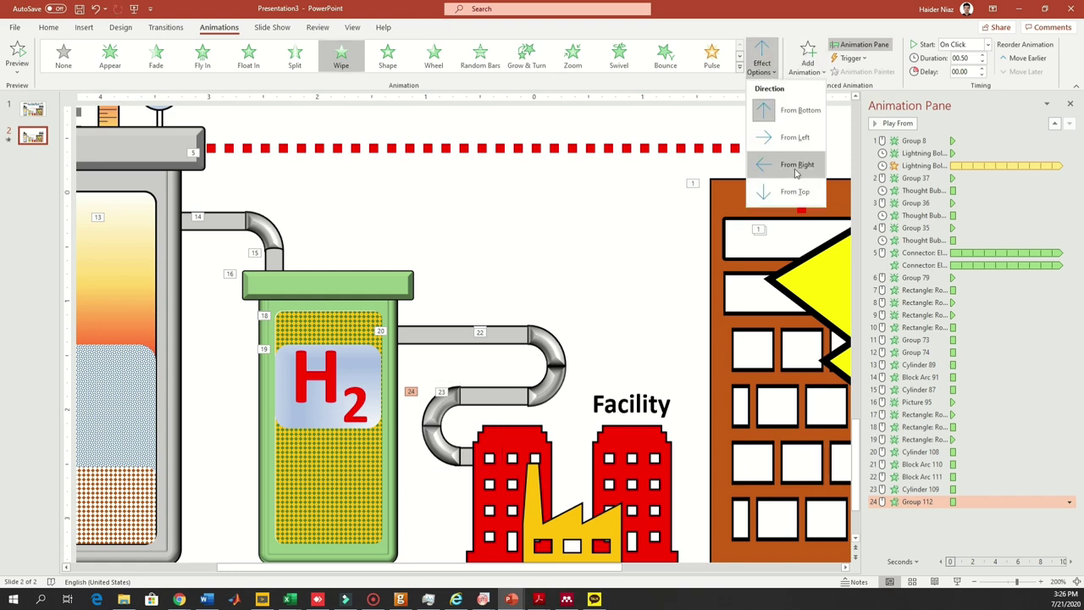
click(781, 171)
Delete the left red building, reapply the elbow pipe's Wipe direction, and return to slide 1.
click(510, 446)
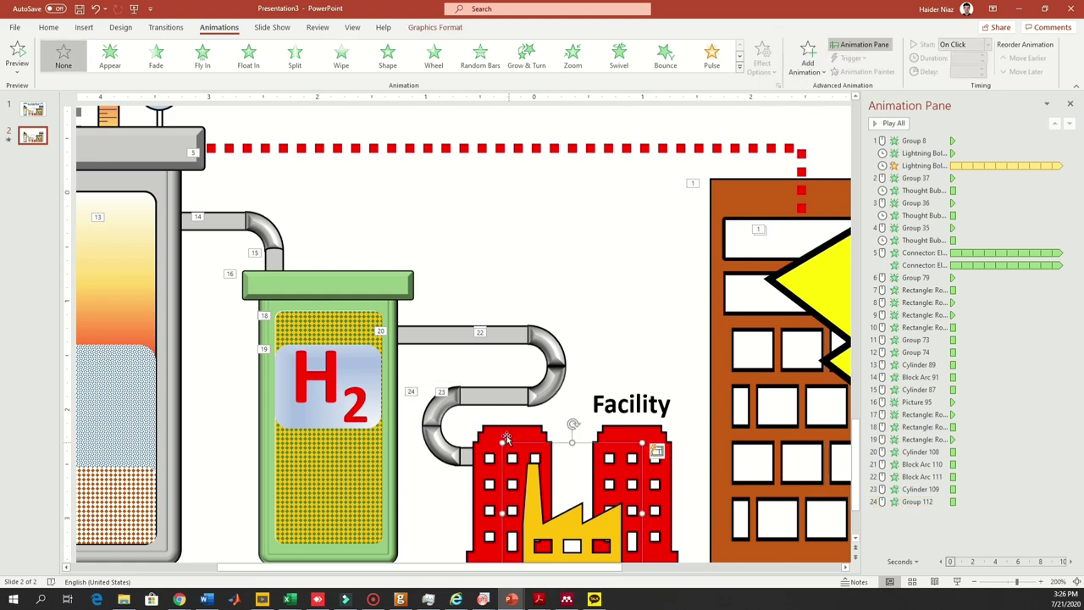
key(Delete)
click(476, 455)
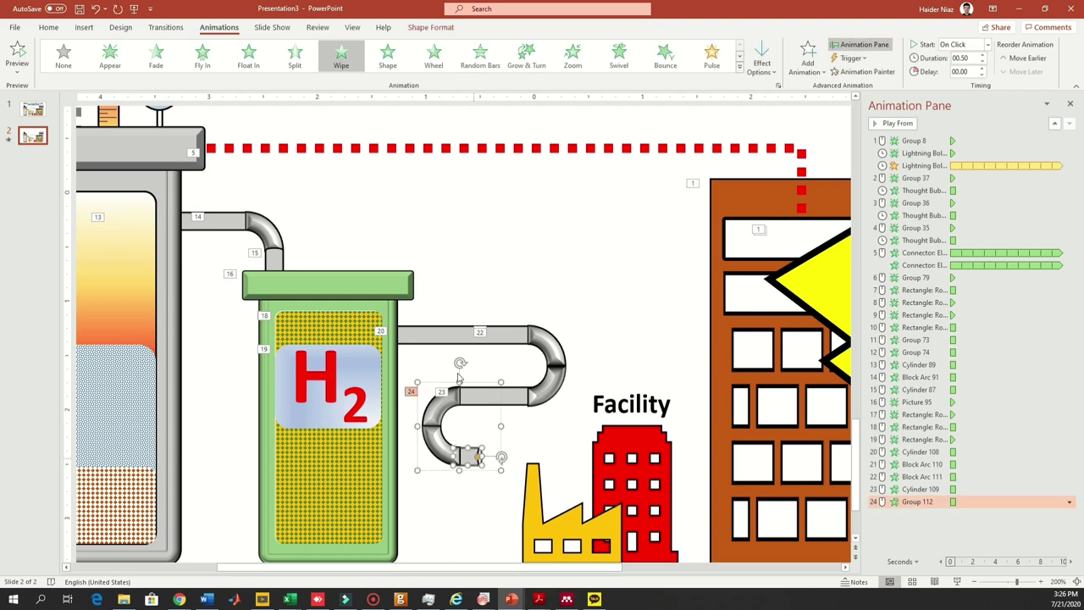
click(343, 56)
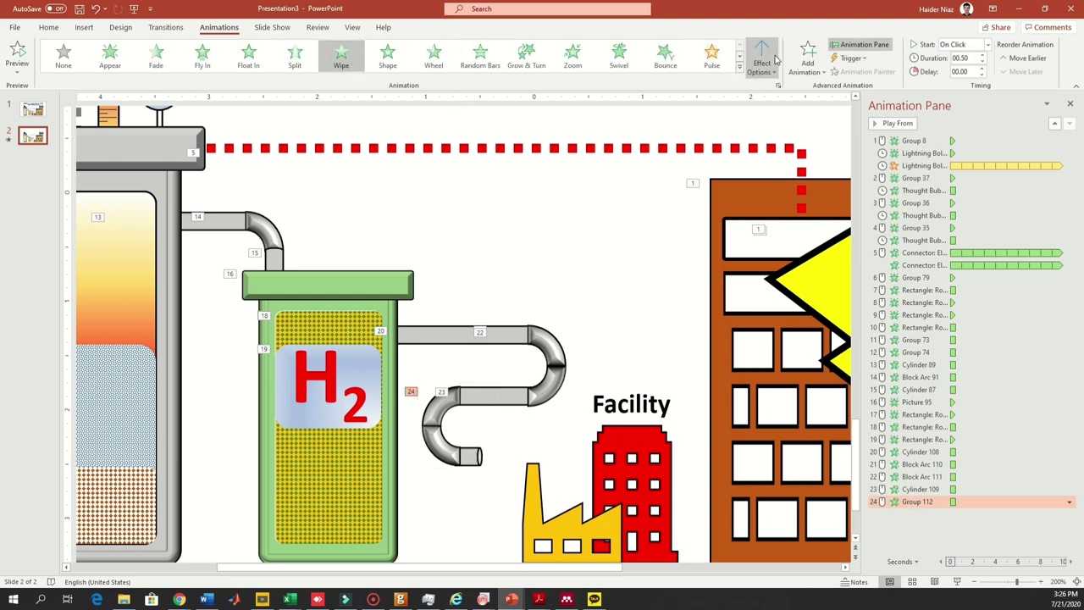
click(774, 59)
click(783, 197)
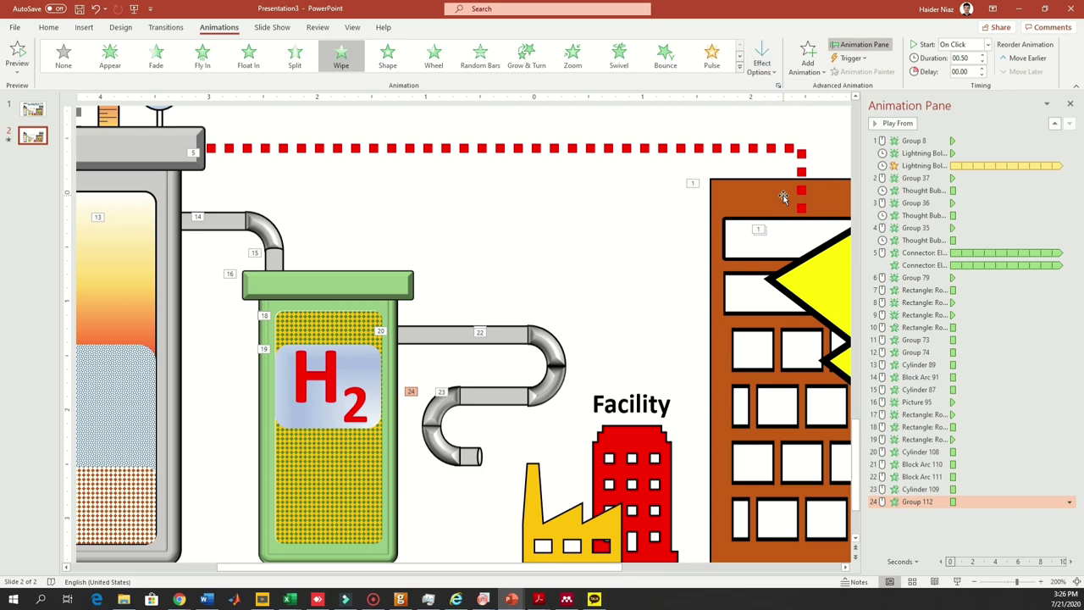
click(32, 110)
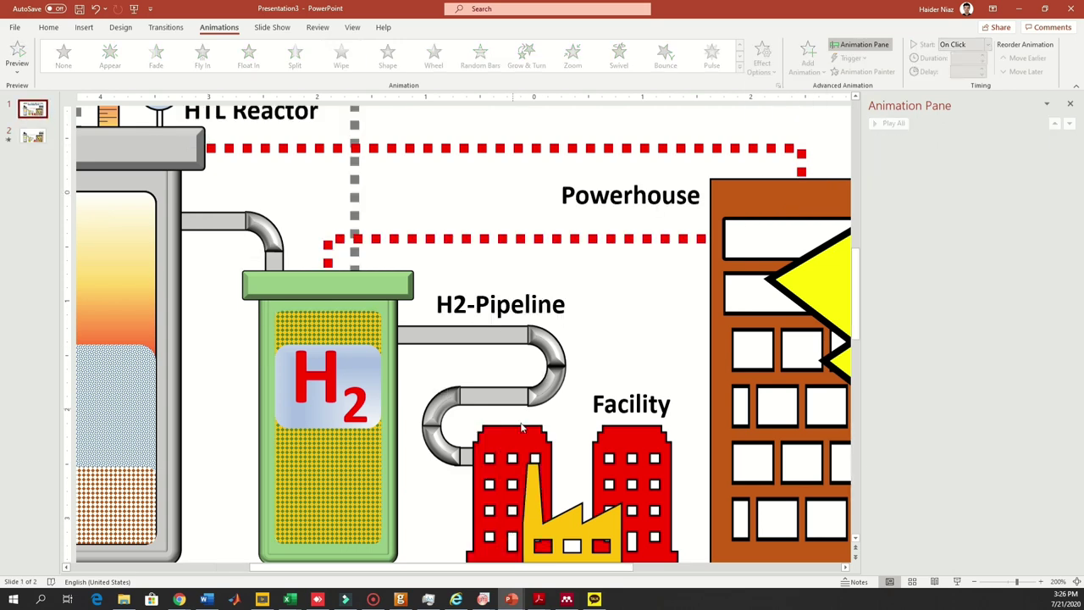
Select the Facility building pieces on slide 2 and group them with Ctrl+G.
click(487, 439)
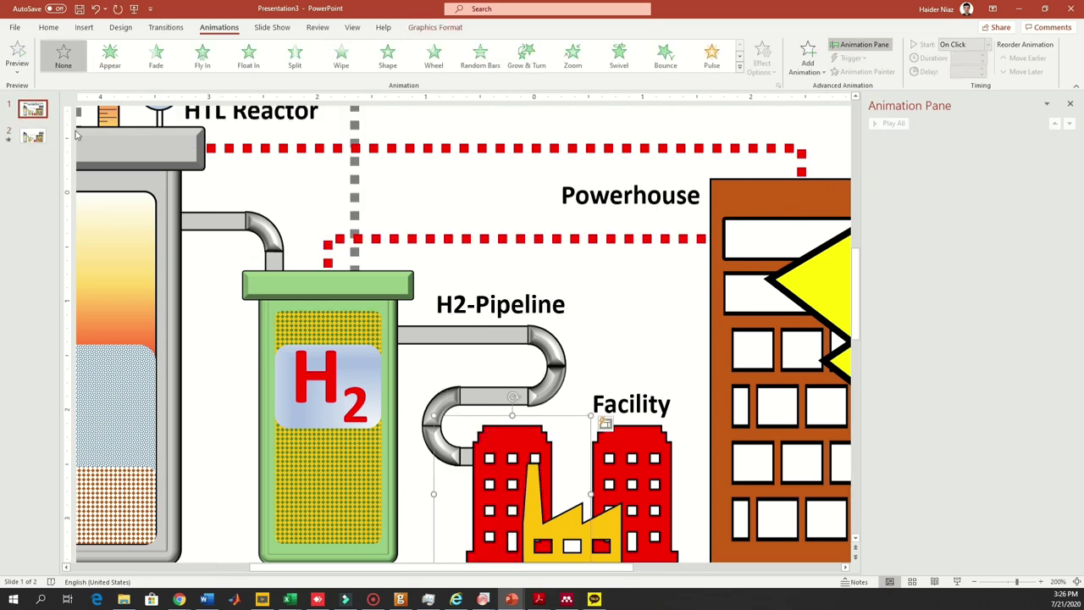
click(32, 136)
double_click(616, 385)
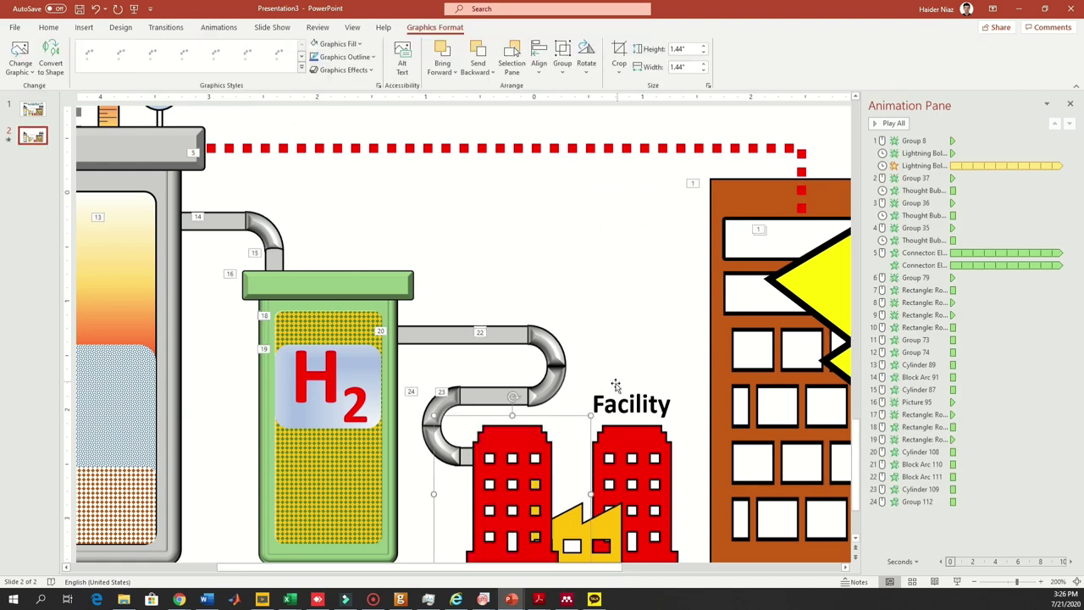
right_click(521, 490)
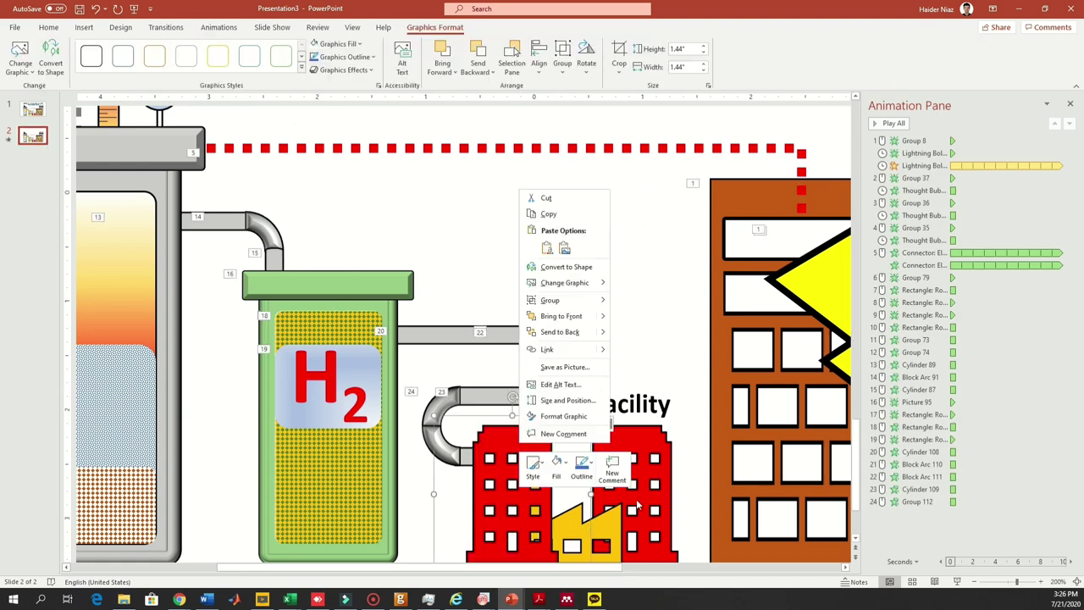
click(670, 337)
scroll(652, 335, down, 5)
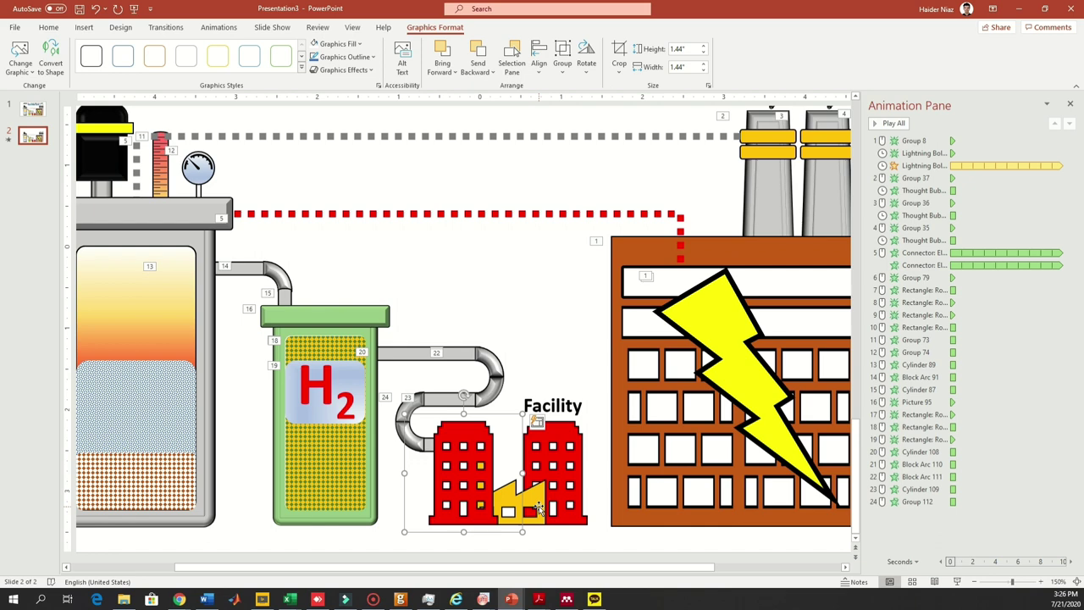
shift+click(542, 474)
shift+click(572, 480)
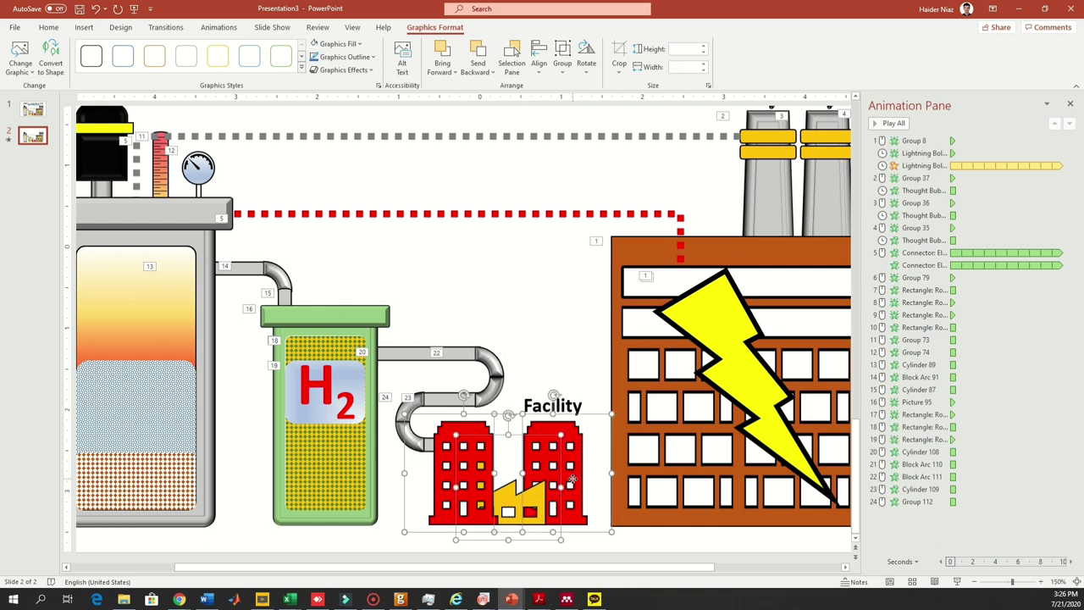
key(ctrl+g)
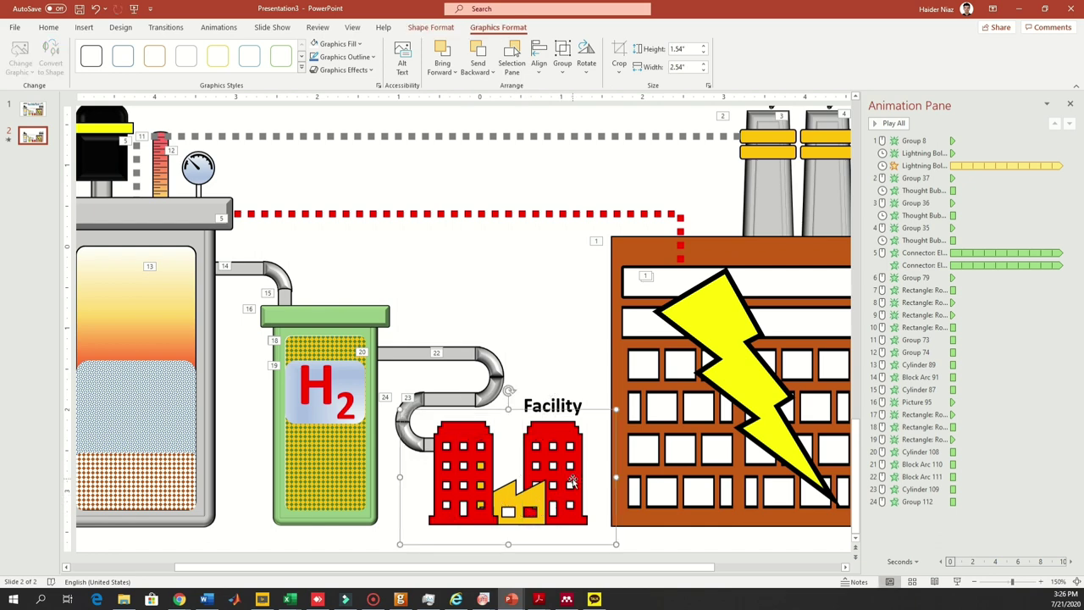
Give Group 124 an Appear entrance plus a Pulse emphasis, then preview the slide show.
click(218, 28)
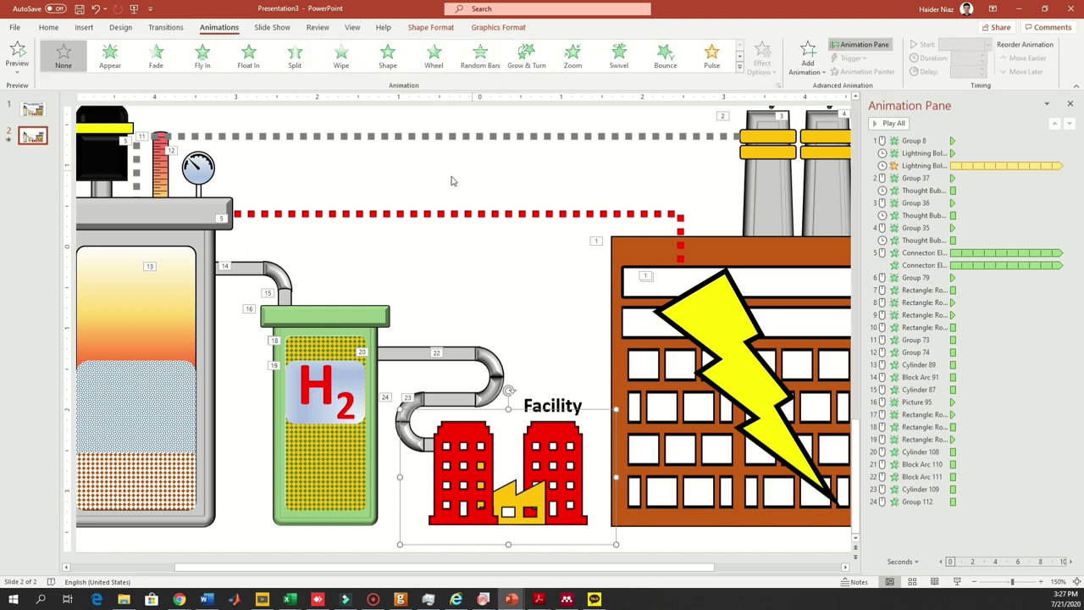
click(118, 64)
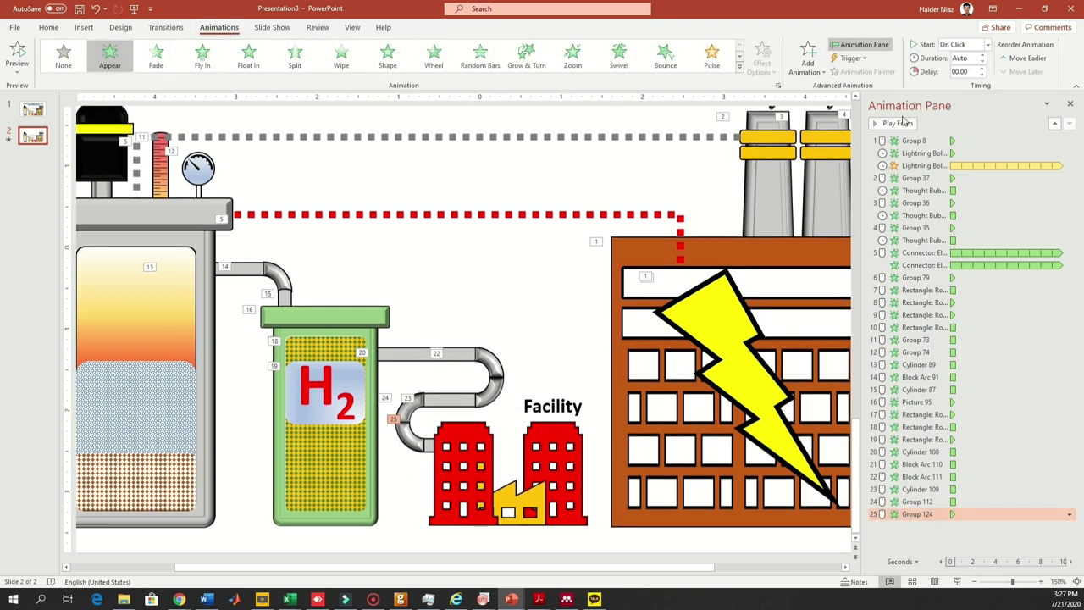
click(812, 53)
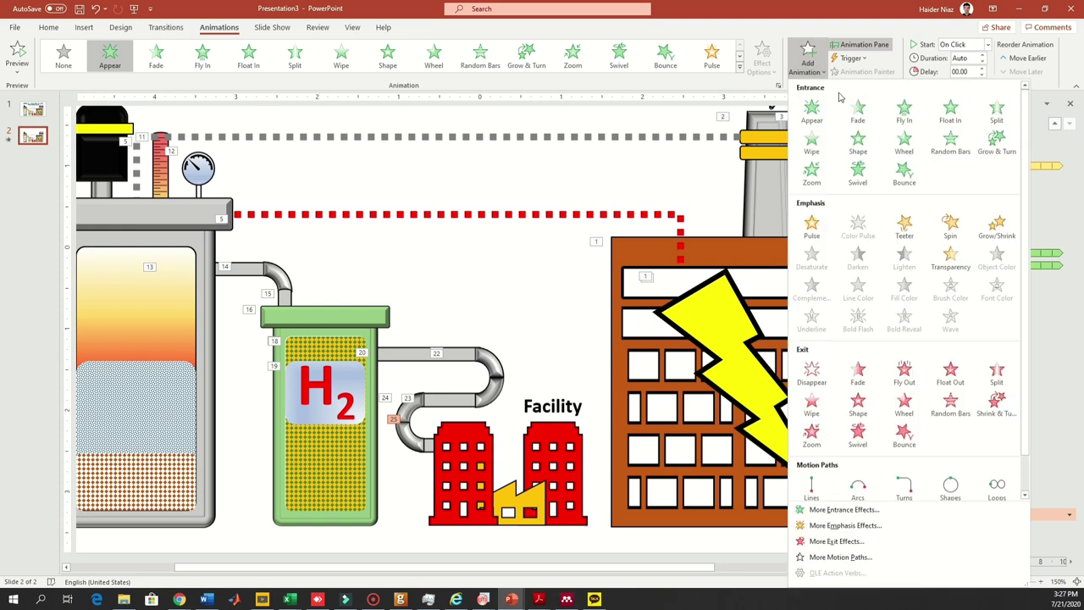
click(811, 227)
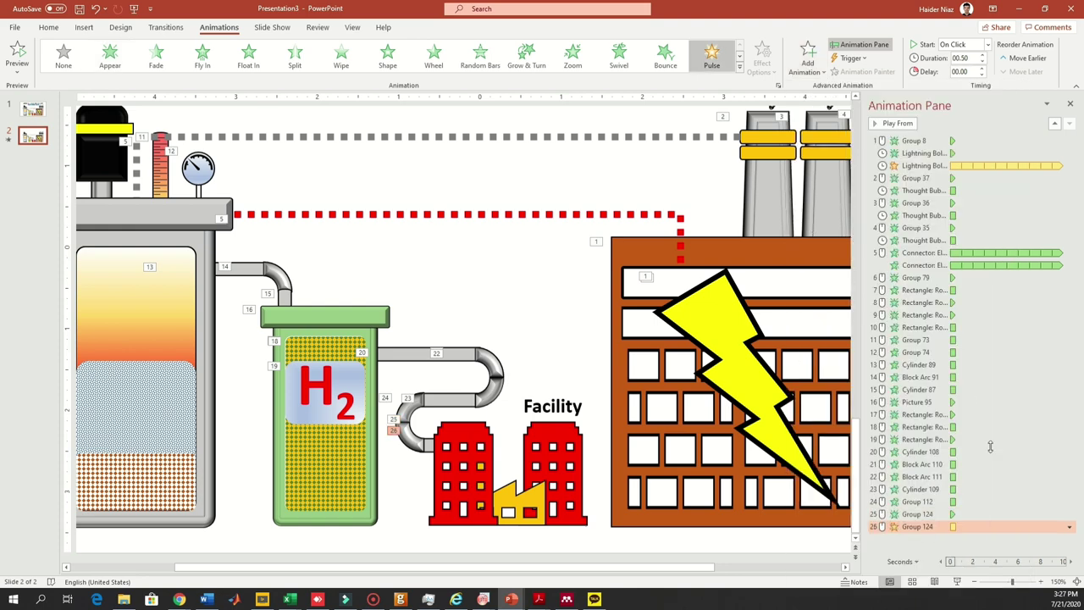
click(957, 582)
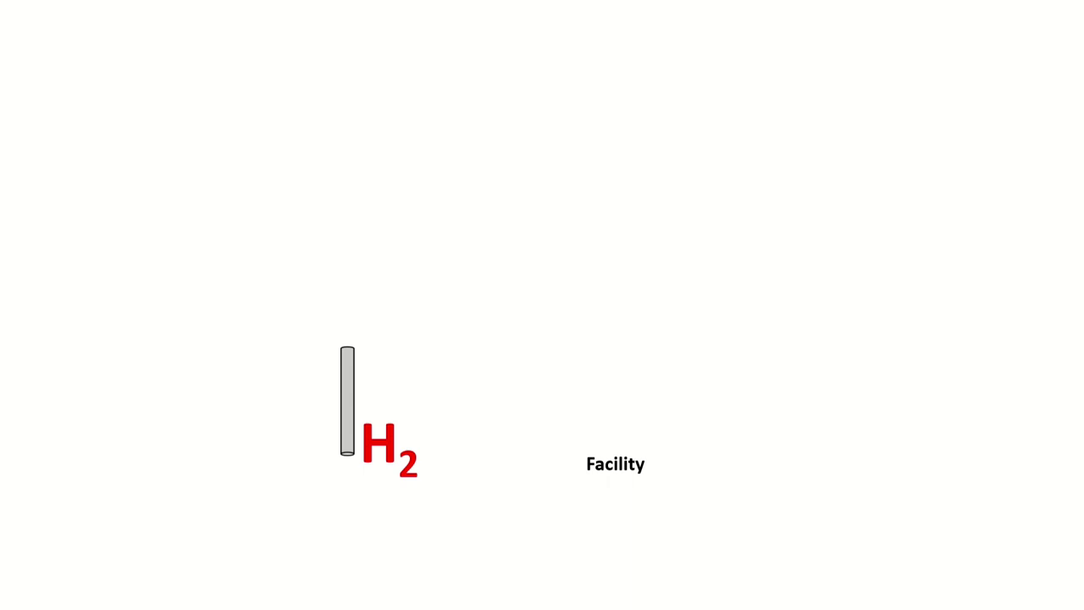
key(Escape)
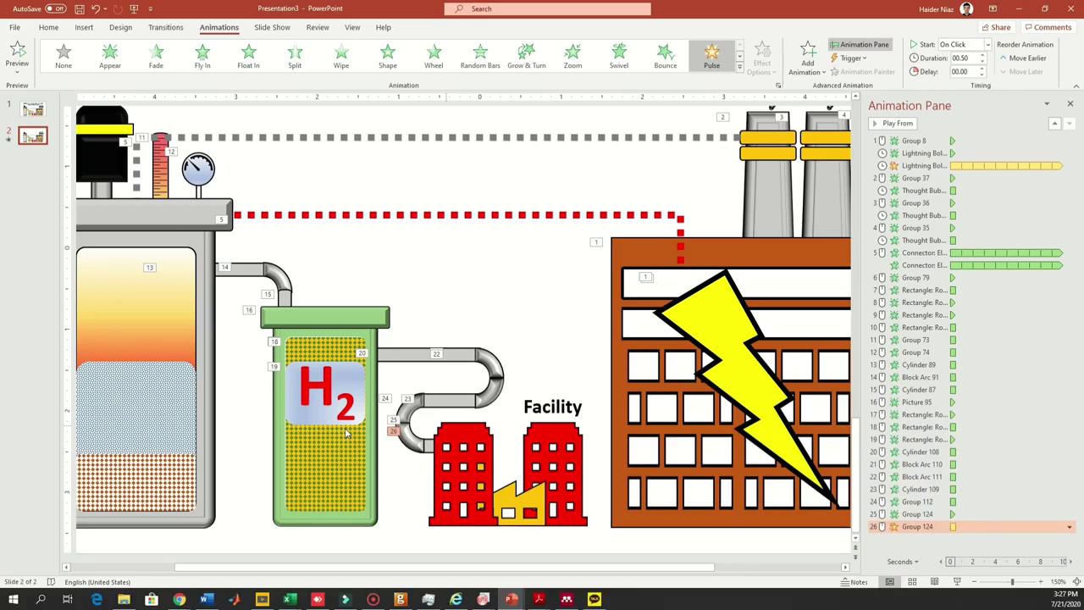
Delete the green H2 tank picture, undo the deletion, and preview the slide show.
drag(232, 380, 388, 499)
click(388, 491)
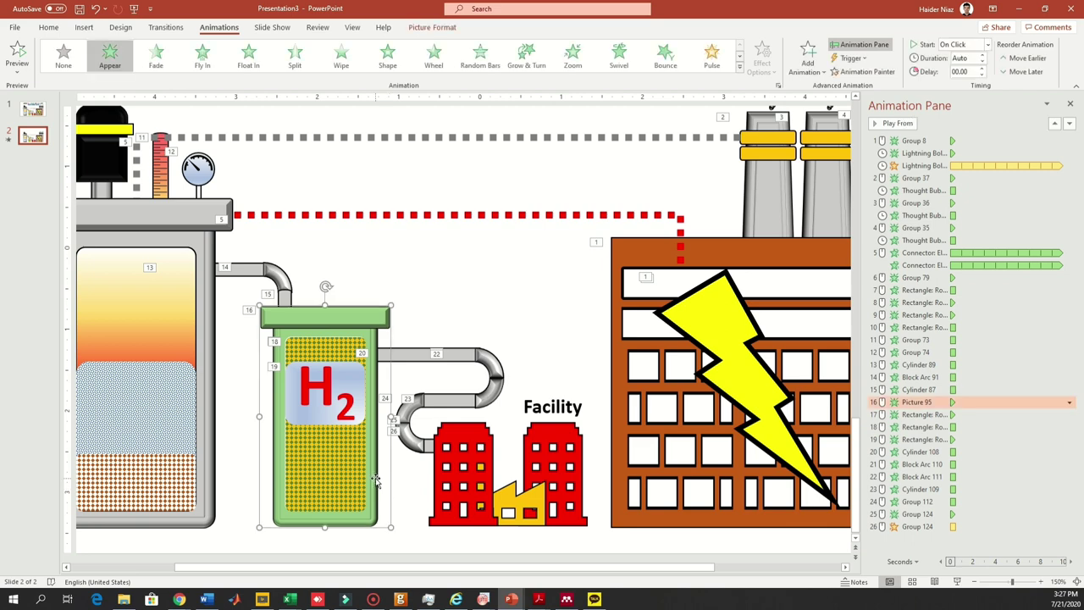
key(Delete)
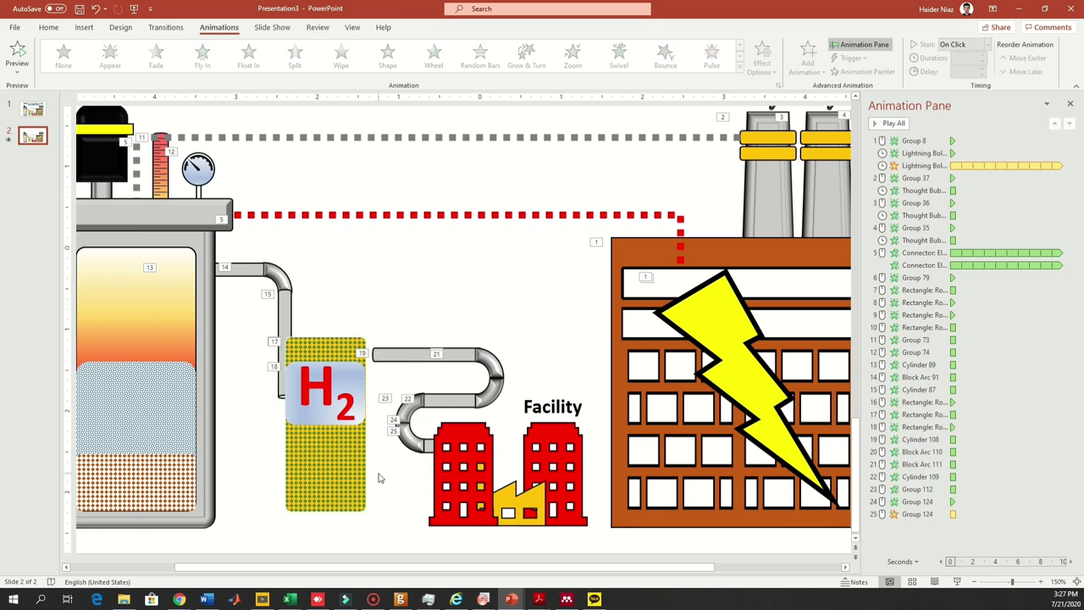
key(ctrl+z)
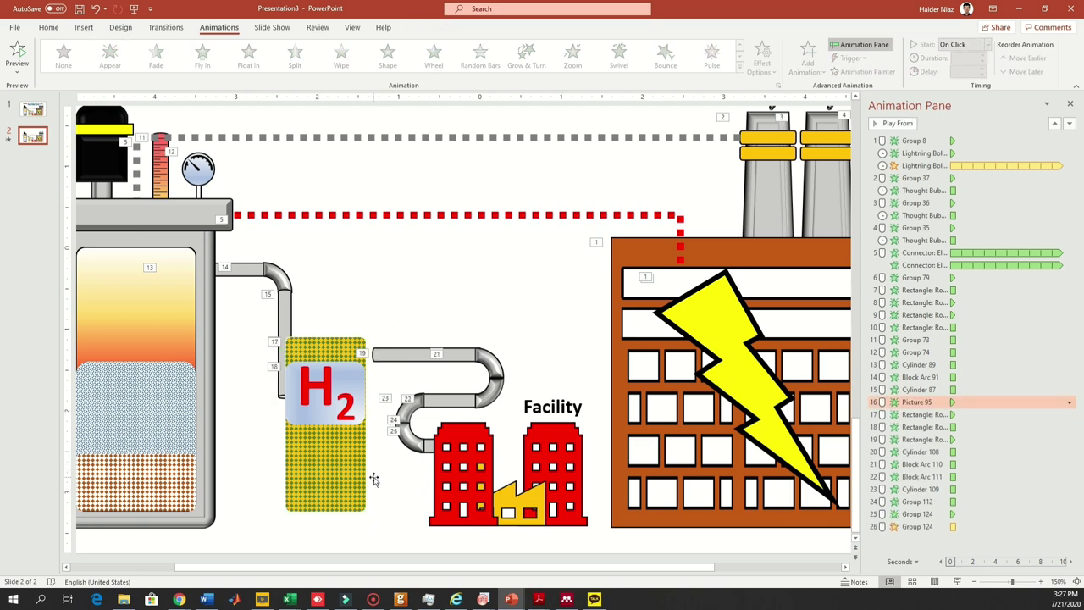
click(956, 581)
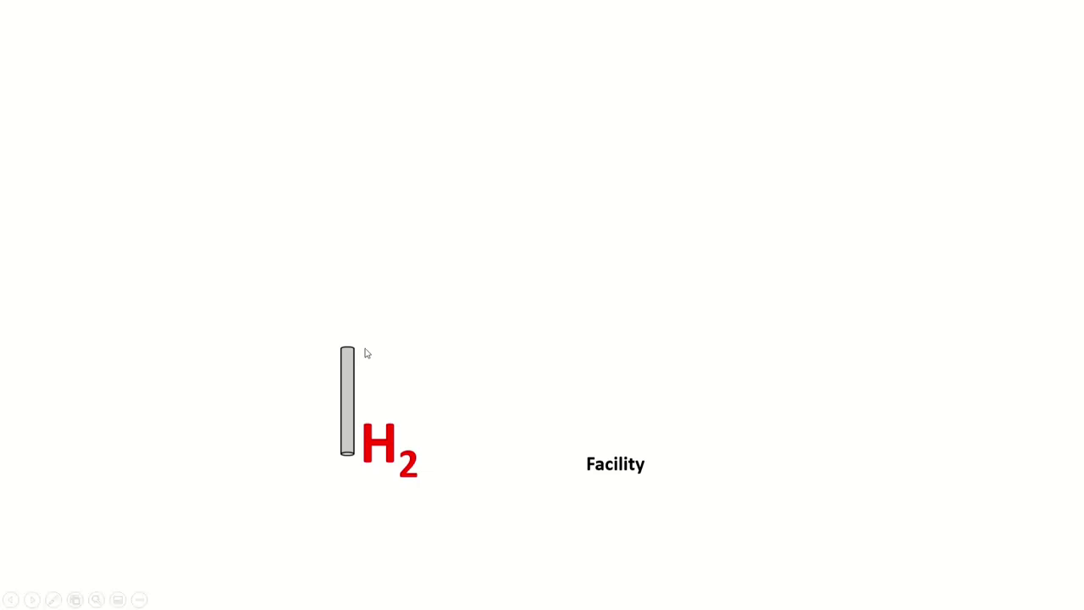
key(Escape)
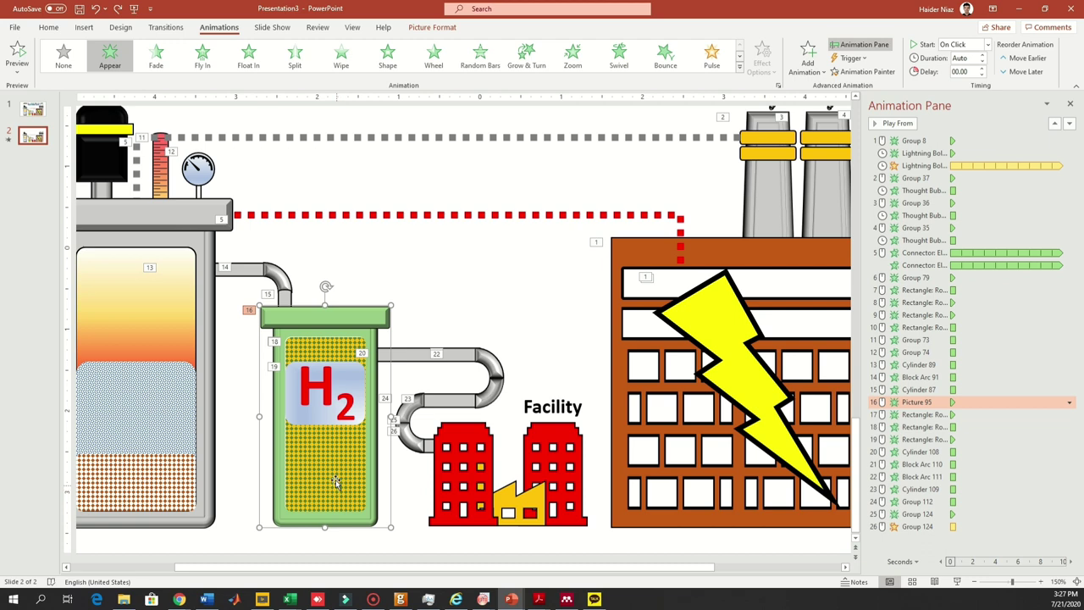
Delete the yellow dotted fill and green cylinder over the H2 tank, then undo to restore the tank.
drag(412, 545, 260, 379)
scroll(366, 405, down, 4)
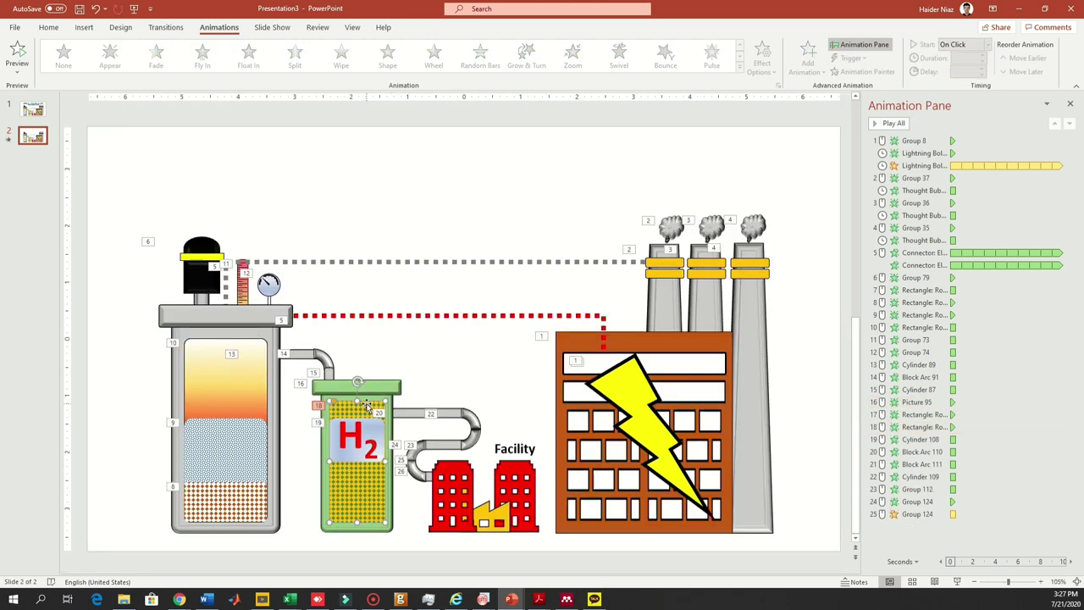
key(Delete)
click(369, 402)
key(Delete)
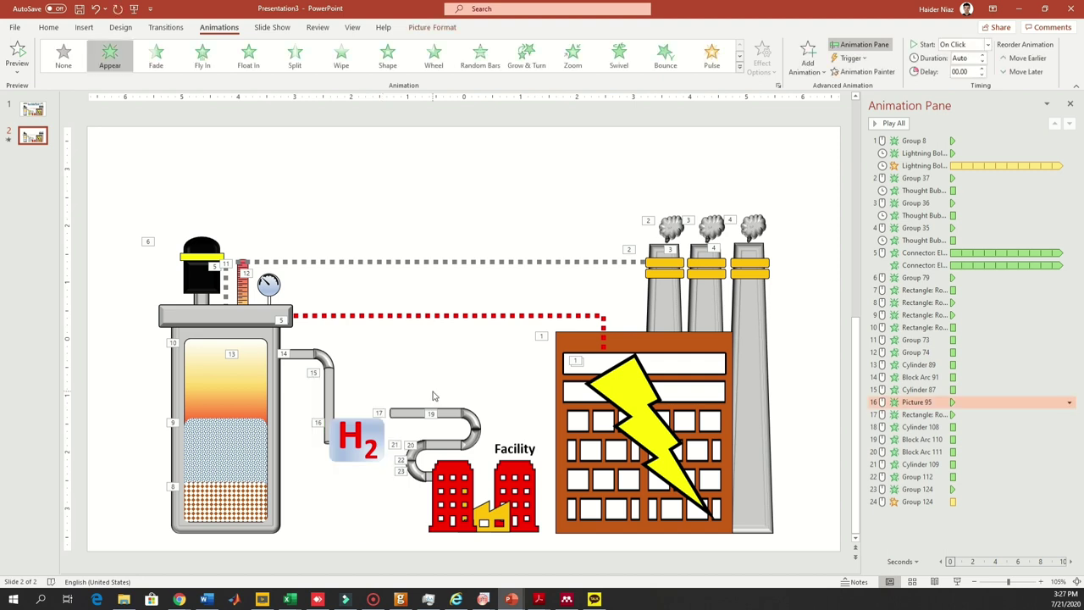
click(378, 430)
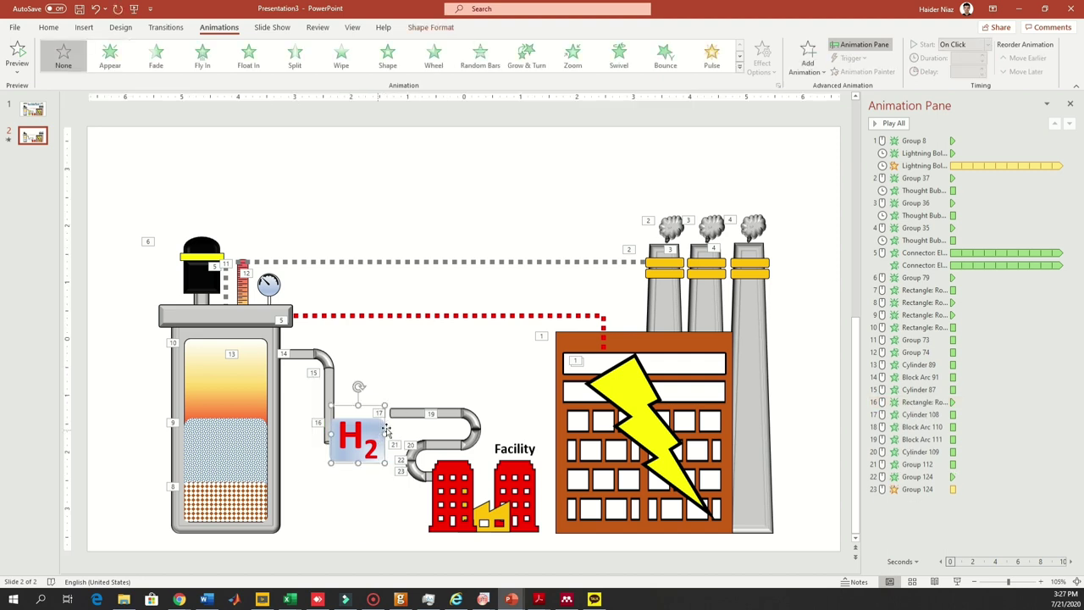
key(BackSpace)
key(BackSpace)
key(Escape)
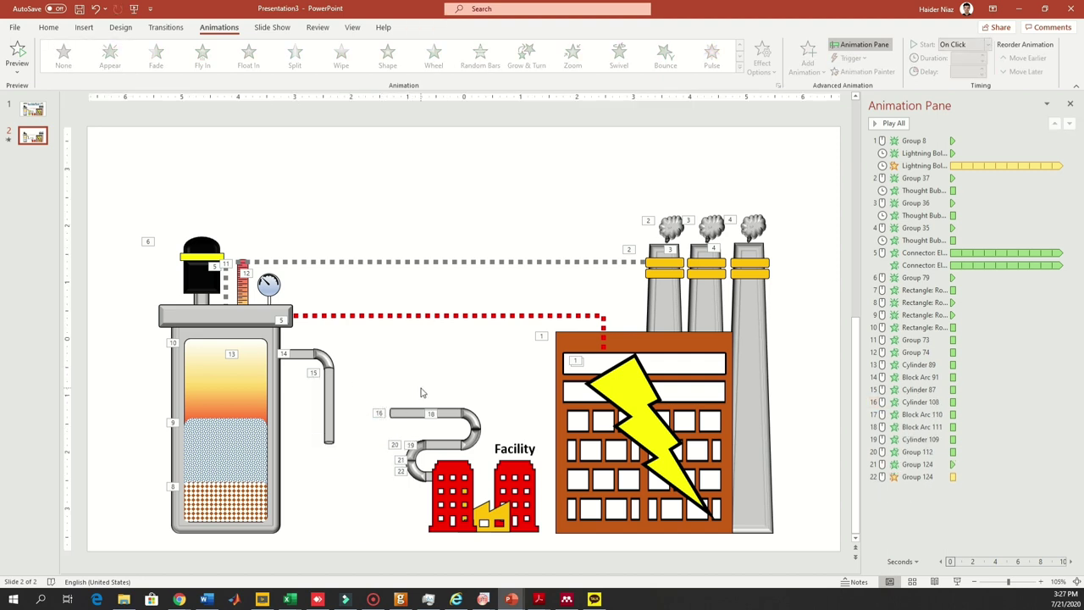
key(ctrl+z)
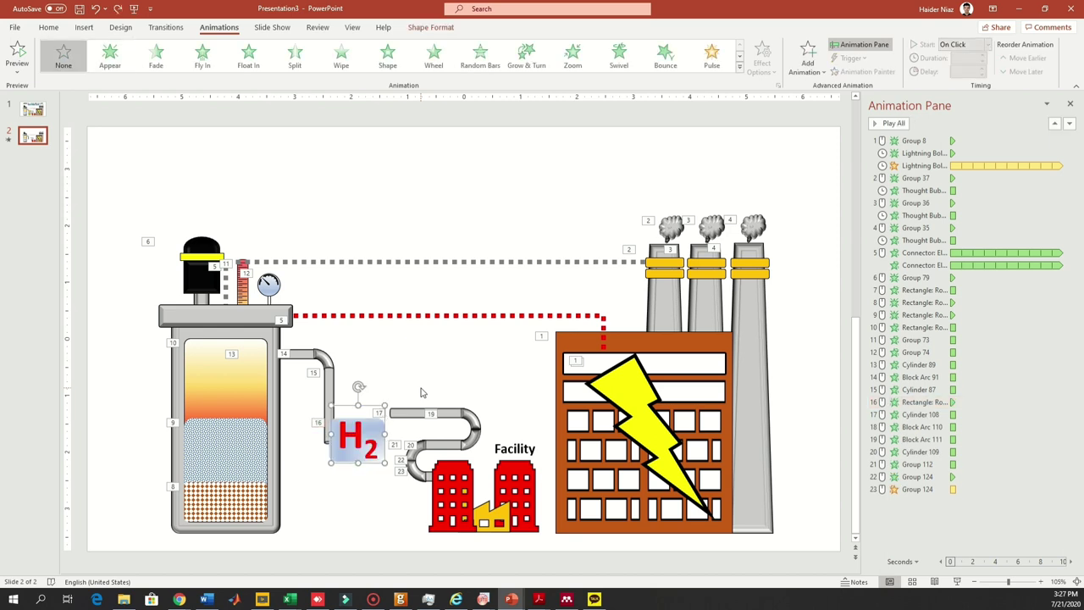
key(ctrl+z)
key(ctrl+z)
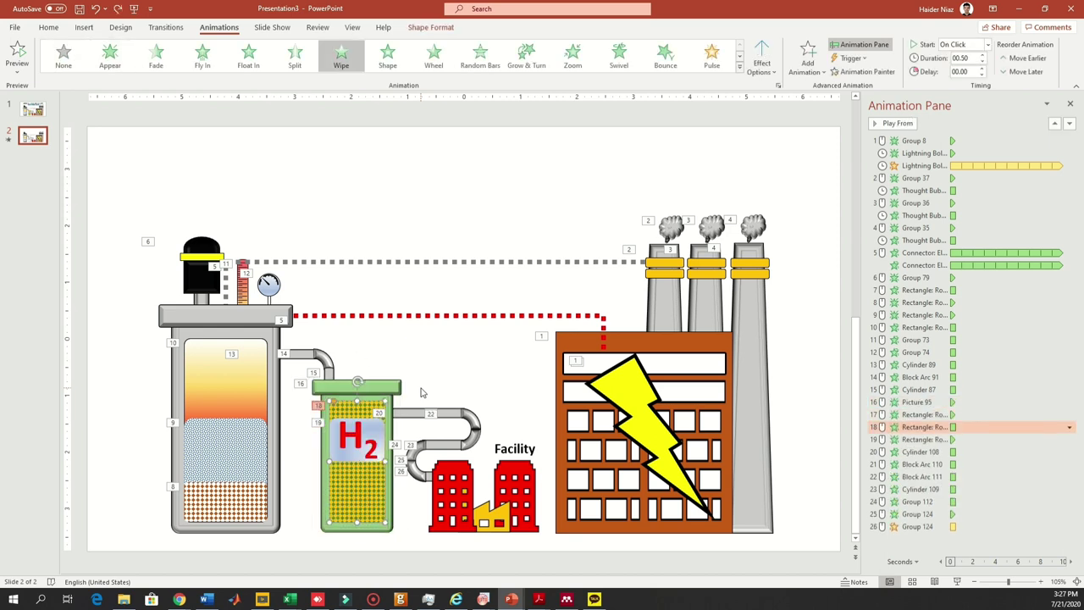
Give the short pipe Cylinder 93 leading into the tank a Wipe animation.
click(328, 374)
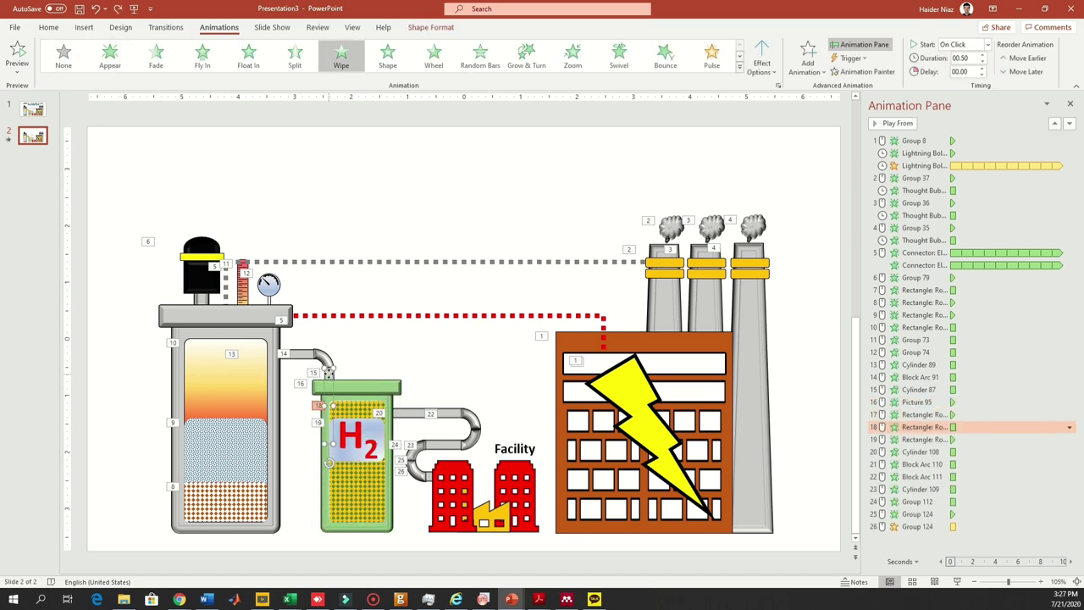
click(326, 359)
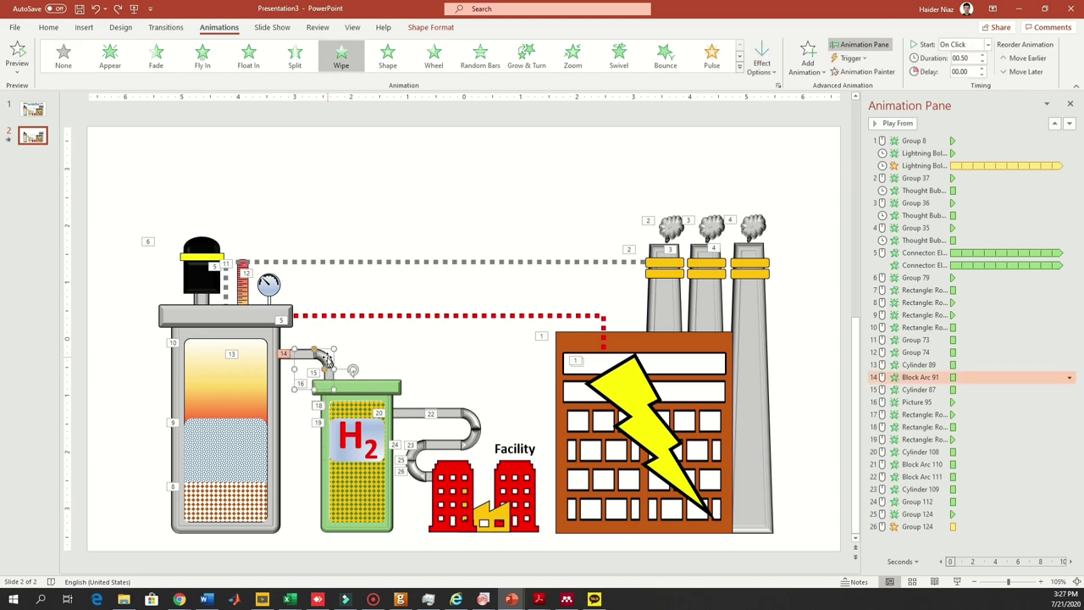
click(329, 376)
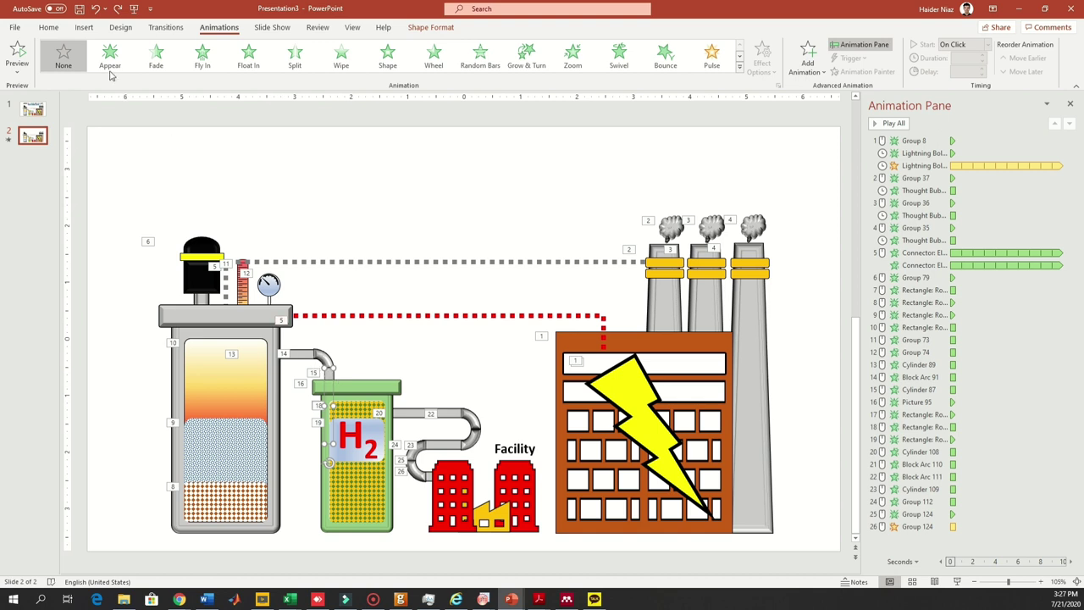
click(341, 56)
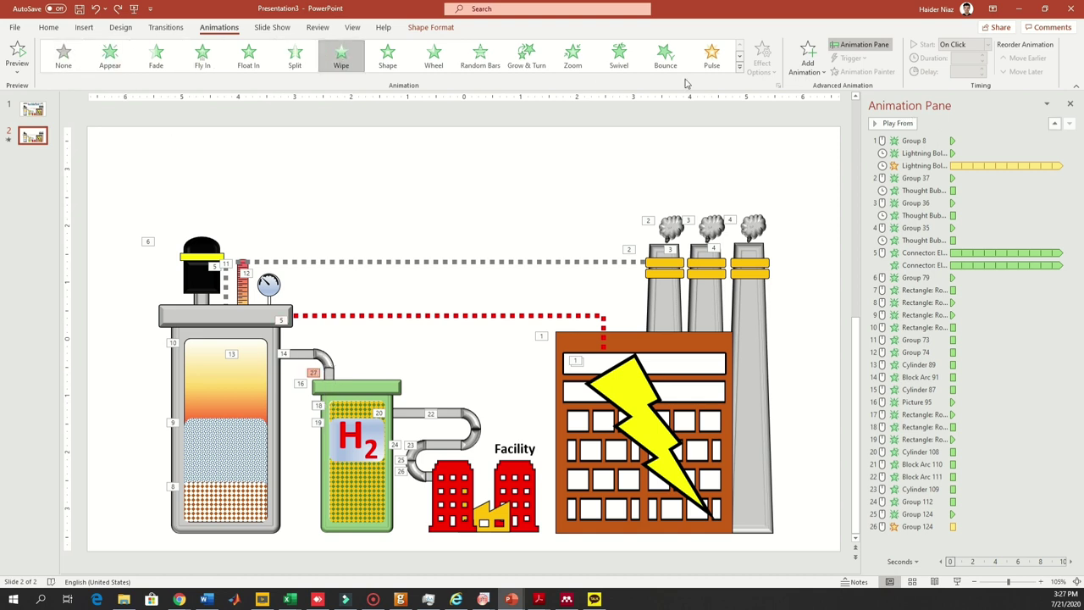
click(762, 61)
click(789, 199)
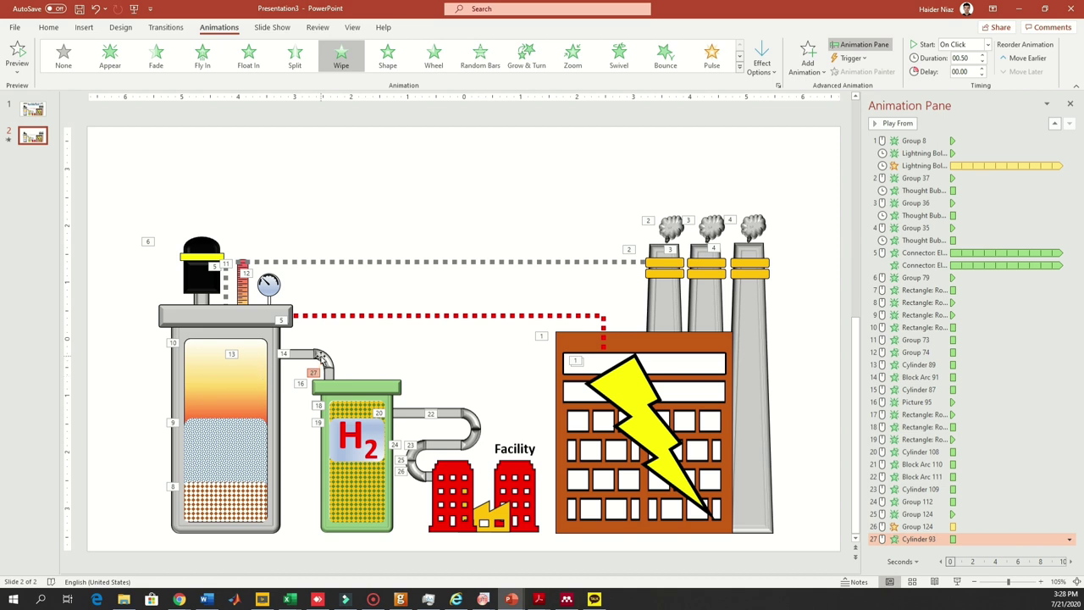
Move Cylinder 93 right after Block Arc 91 and remove the H2 rectangle's Appear animation.
click(321, 357)
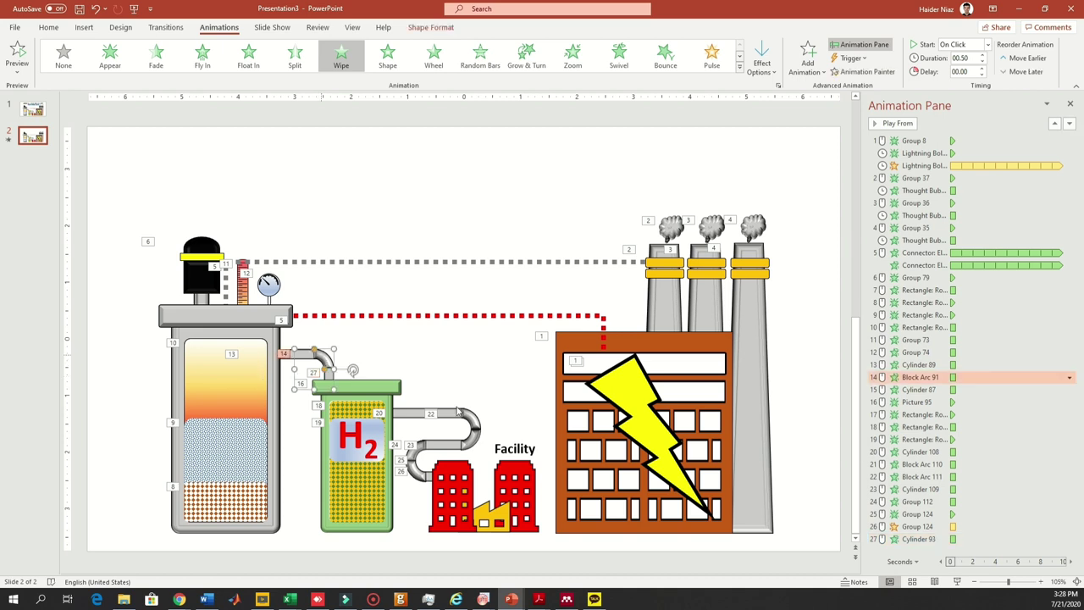
drag(973, 539, 978, 392)
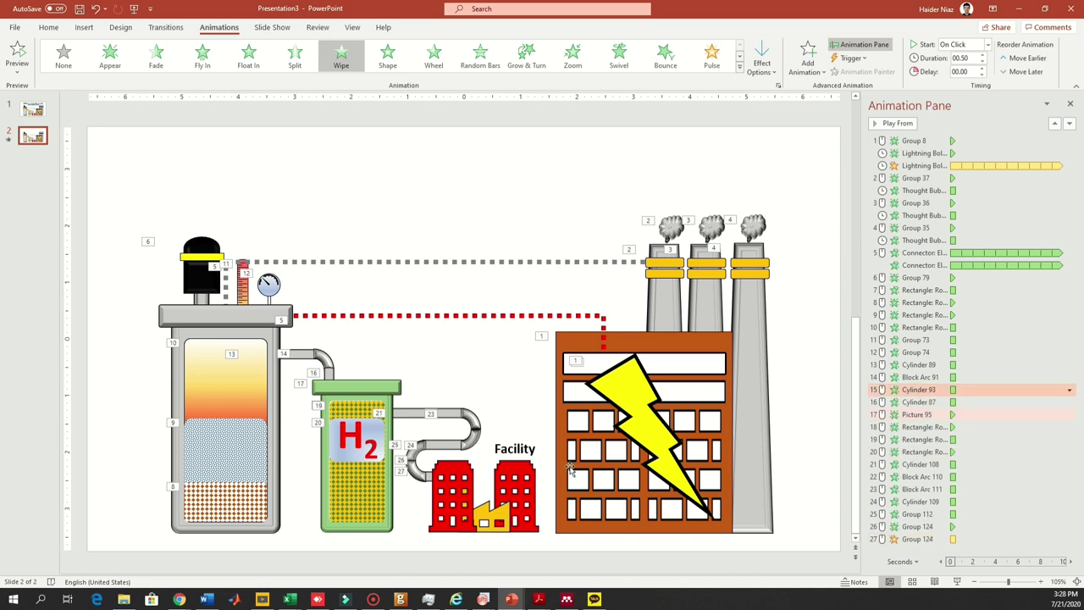
click(370, 434)
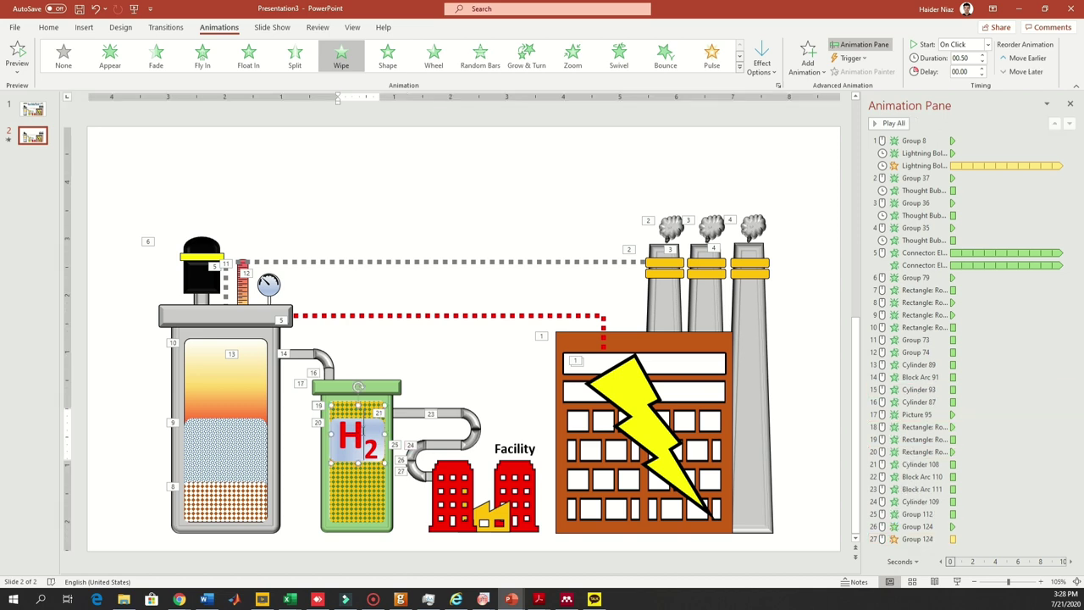
drag(333, 433, 336, 434)
click(347, 436)
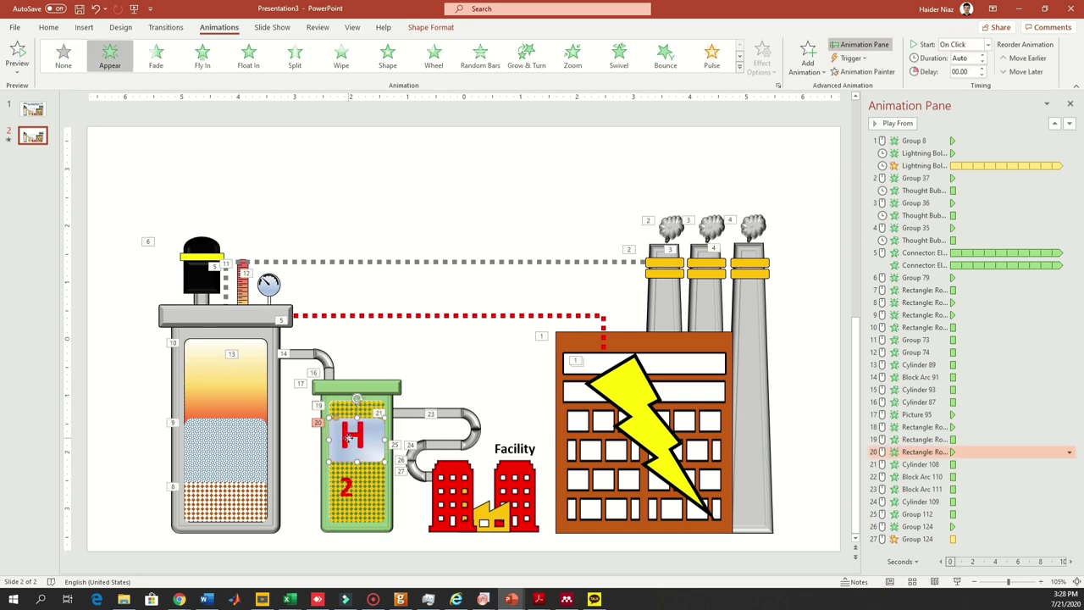
key(Delete)
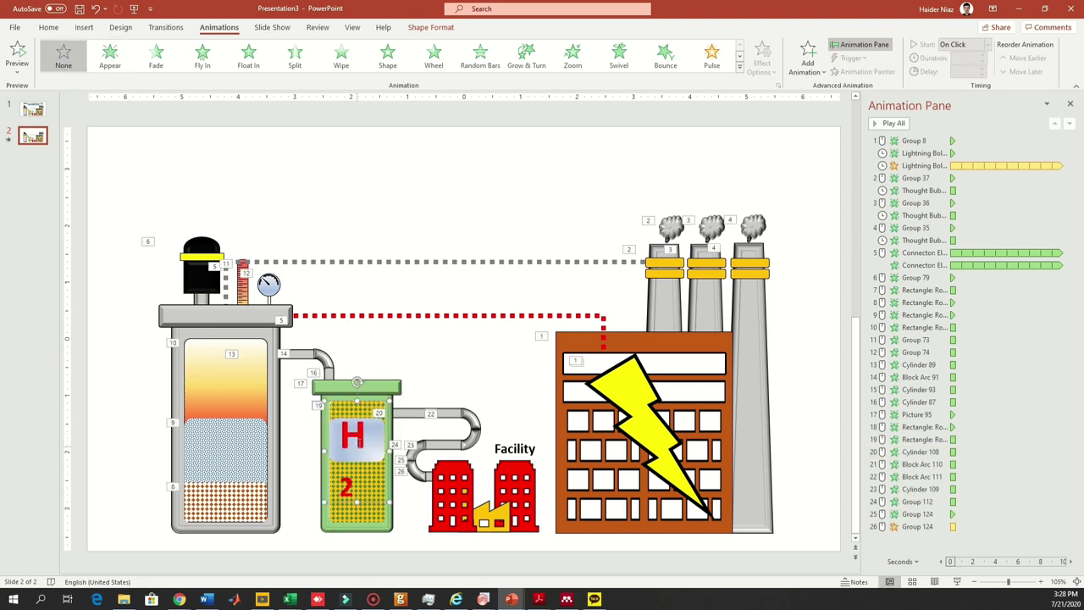
Give the H2 label Group 125 an Appear animation, place it after Picture 95, and preview.
click(365, 436)
key(Escape)
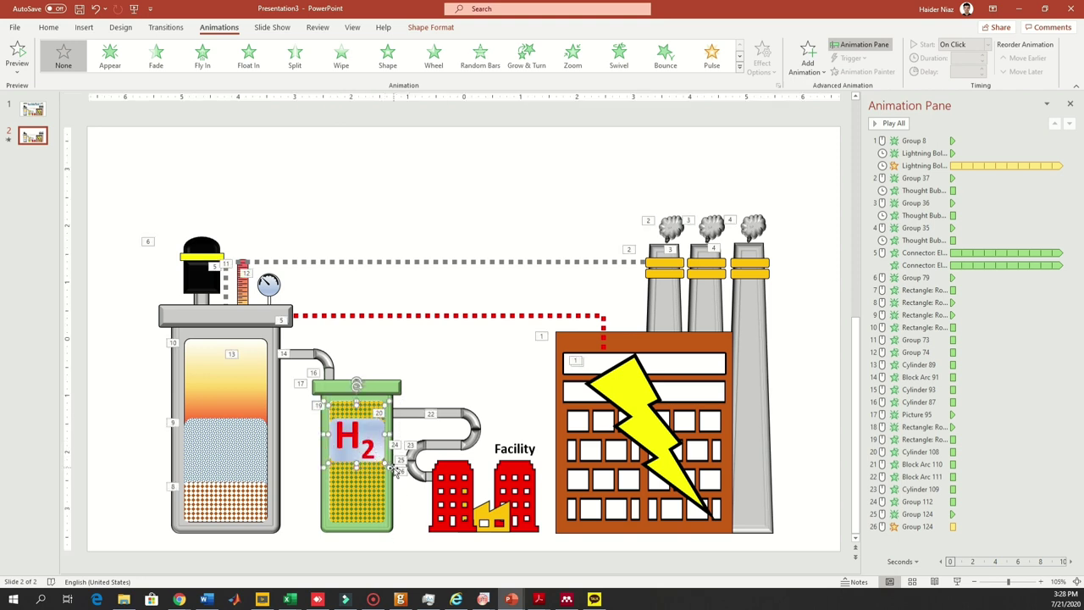
click(112, 60)
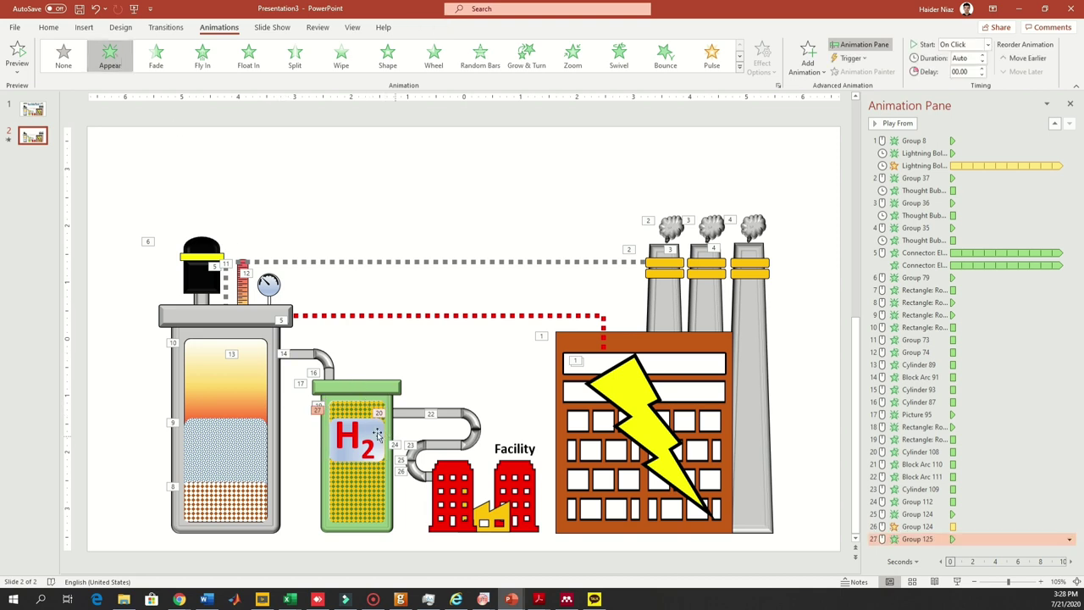
click(403, 415)
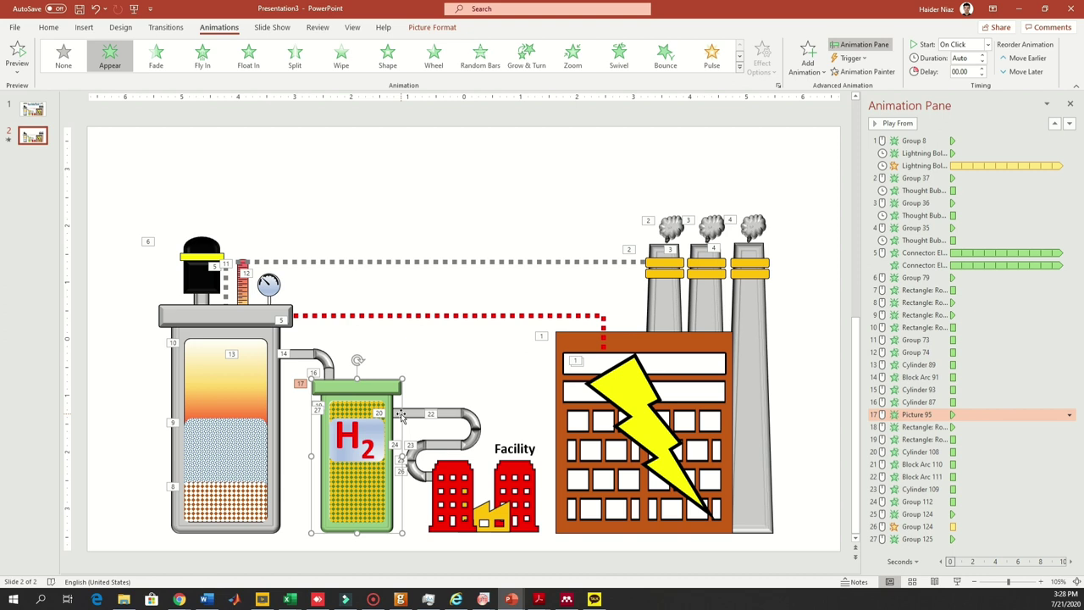
drag(948, 543, 979, 430)
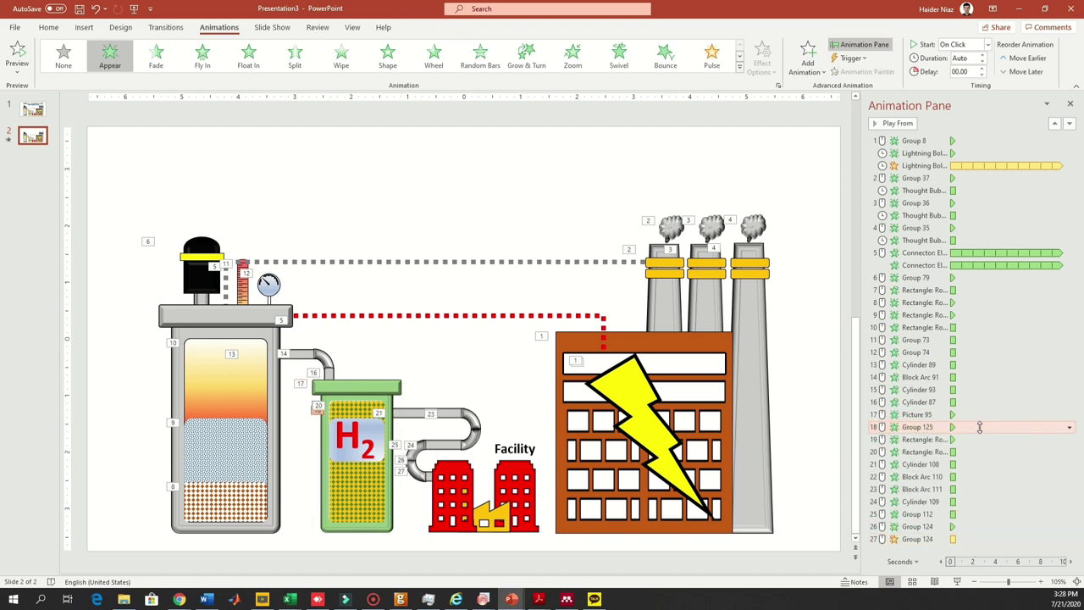
click(957, 580)
key(Escape)
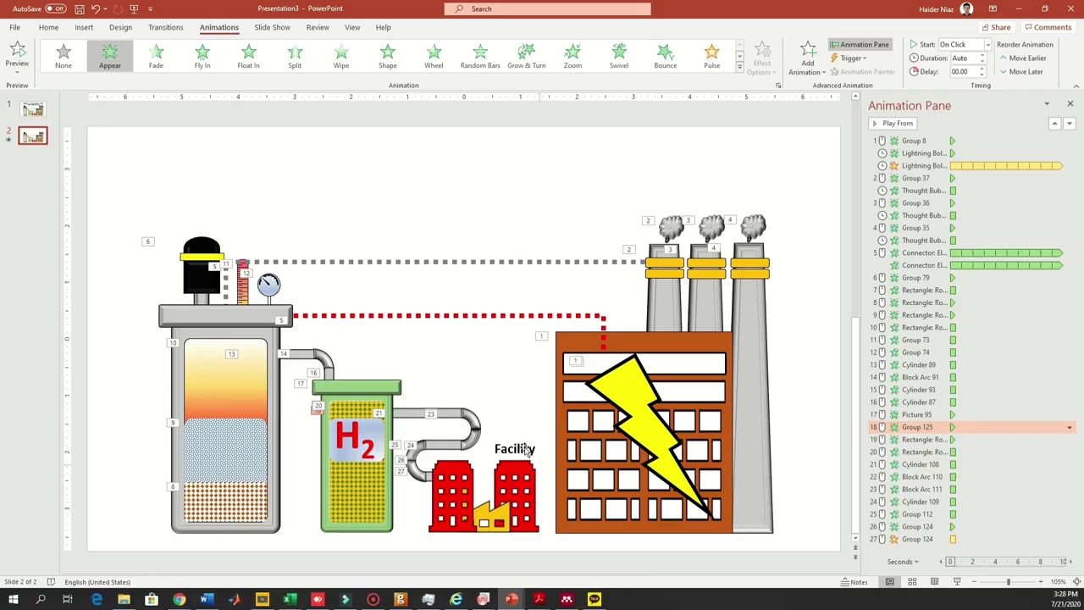
Exit editing the Facility text box and apply Delete to the selected Facility label.
click(531, 449)
key(Escape)
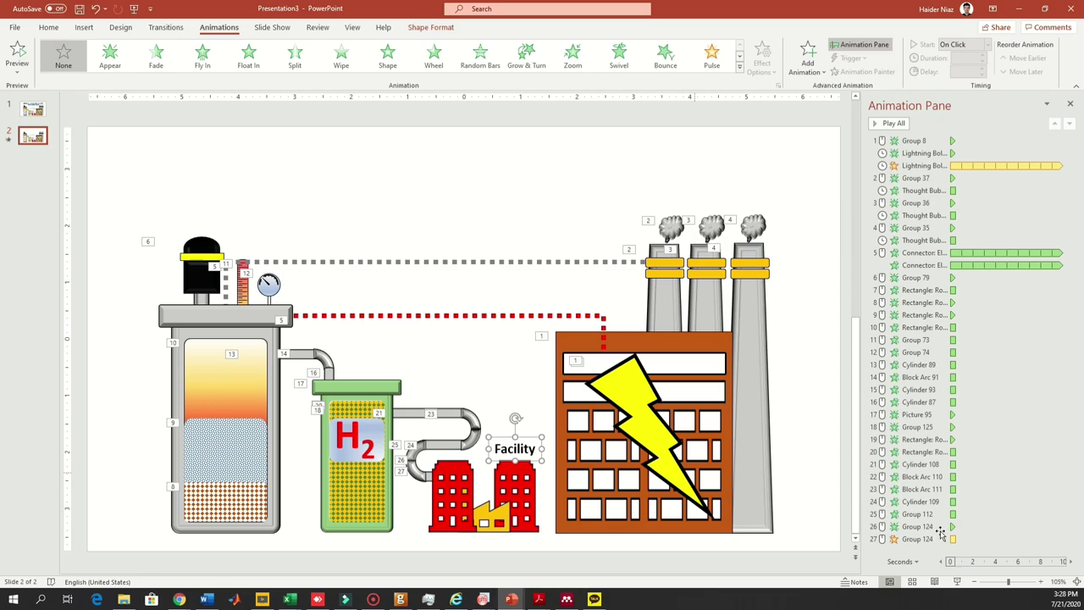
key(Delete)
Preview slide 2 as a slide show, then go to slide 1 and back to slide 2.
click(956, 581)
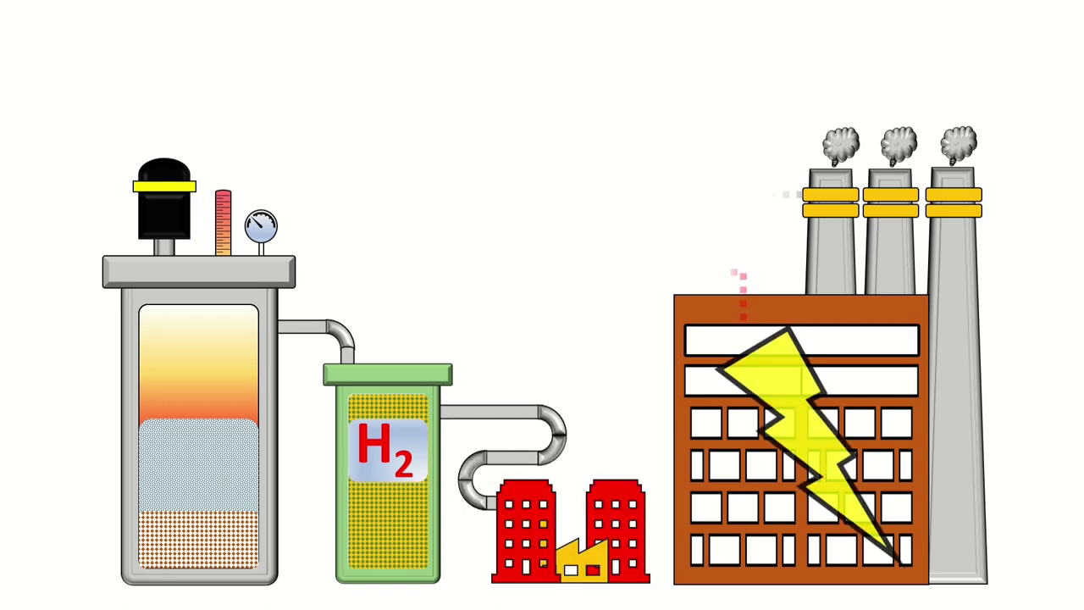
key(Escape)
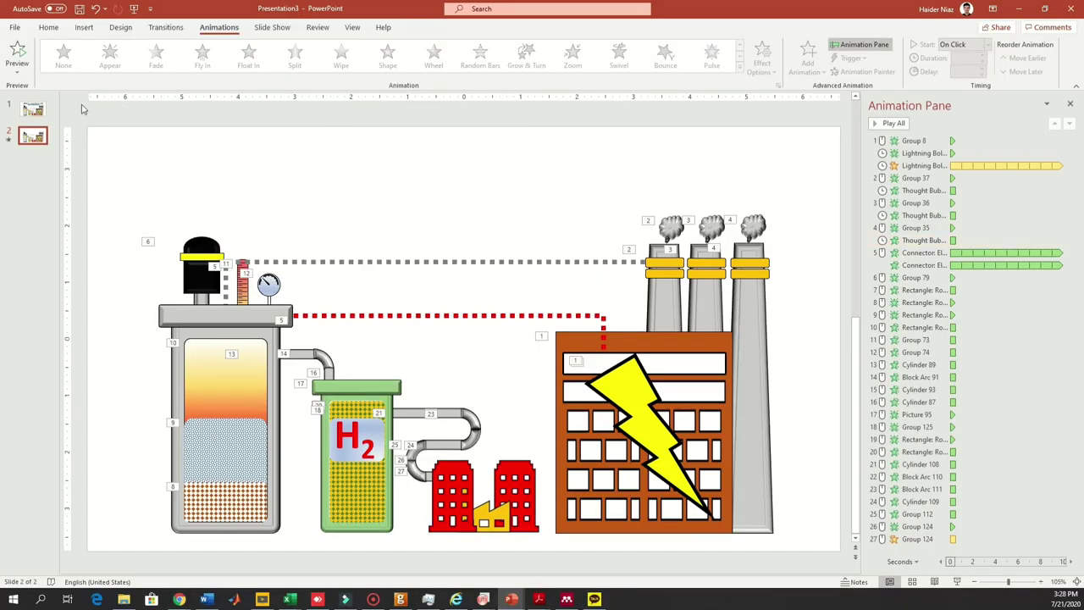
click(32, 108)
key(Down)
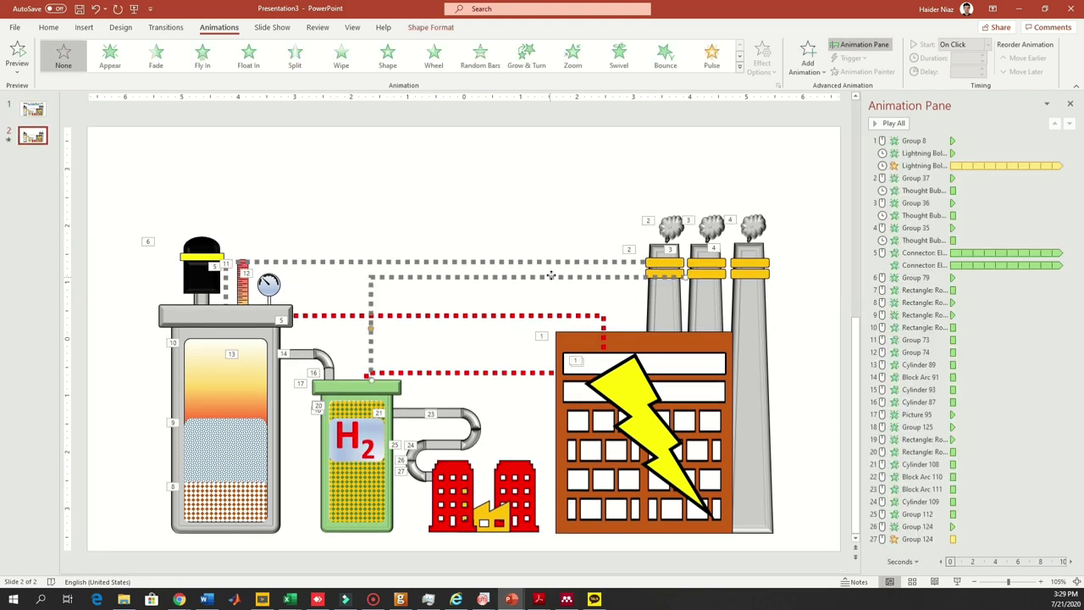
Give the new dotted connector a Wipe animation entering From Right.
right_click(550, 275)
click(624, 416)
click(341, 56)
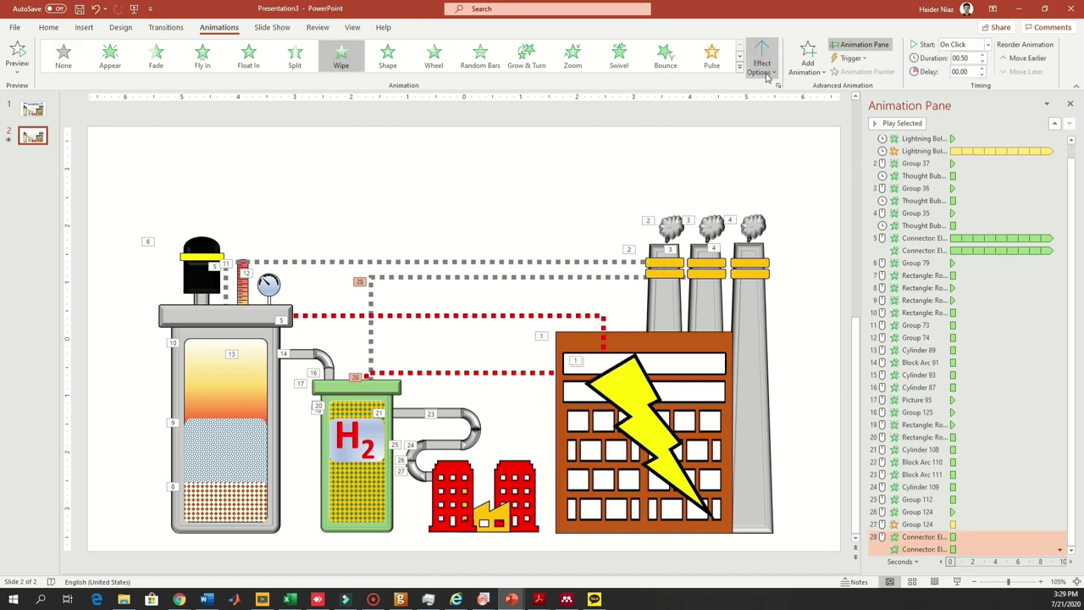
click(766, 70)
click(785, 163)
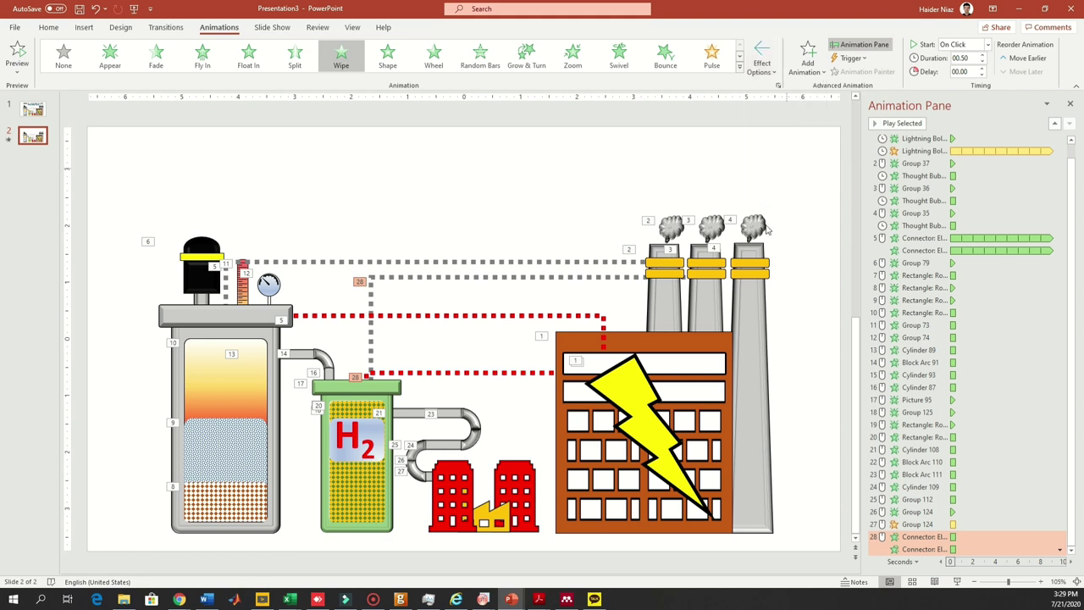
Move the connector animations above Picture 95 as entry 17, then play slide 2 as a show.
click(391, 386)
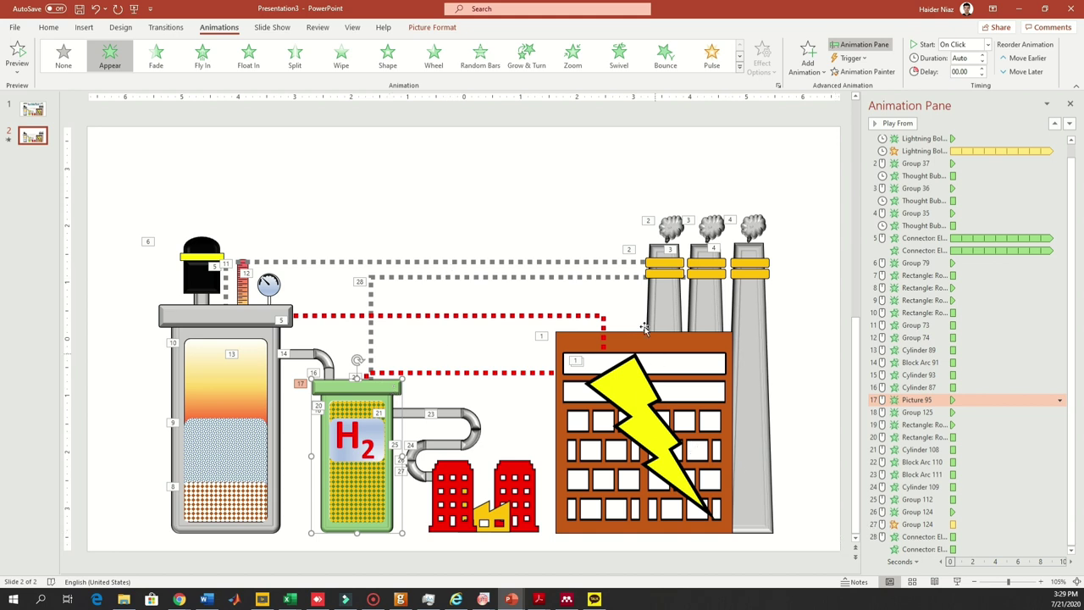
click(589, 279)
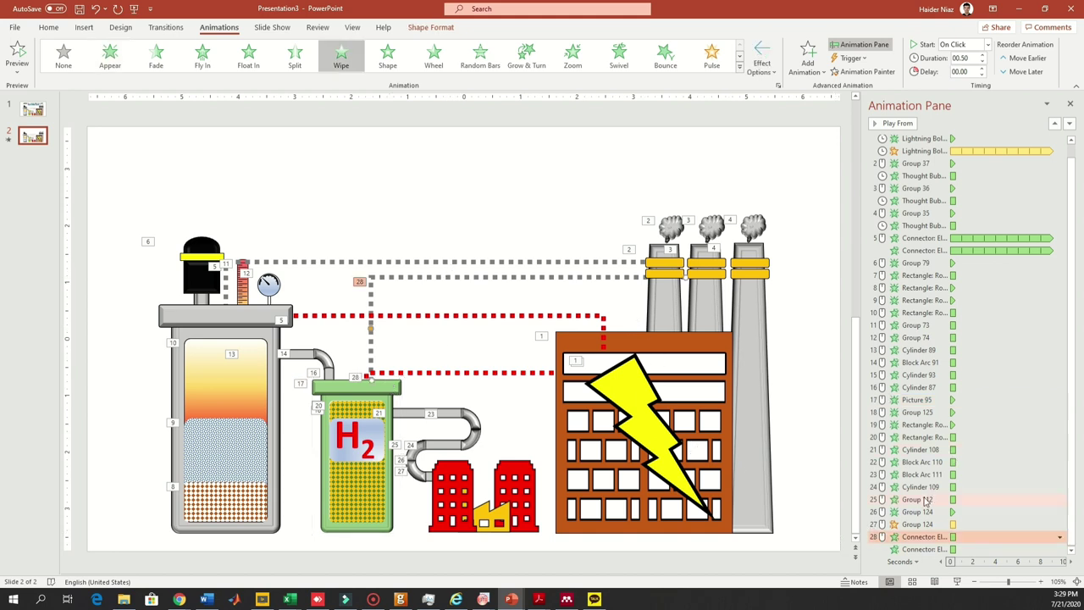
click(394, 387)
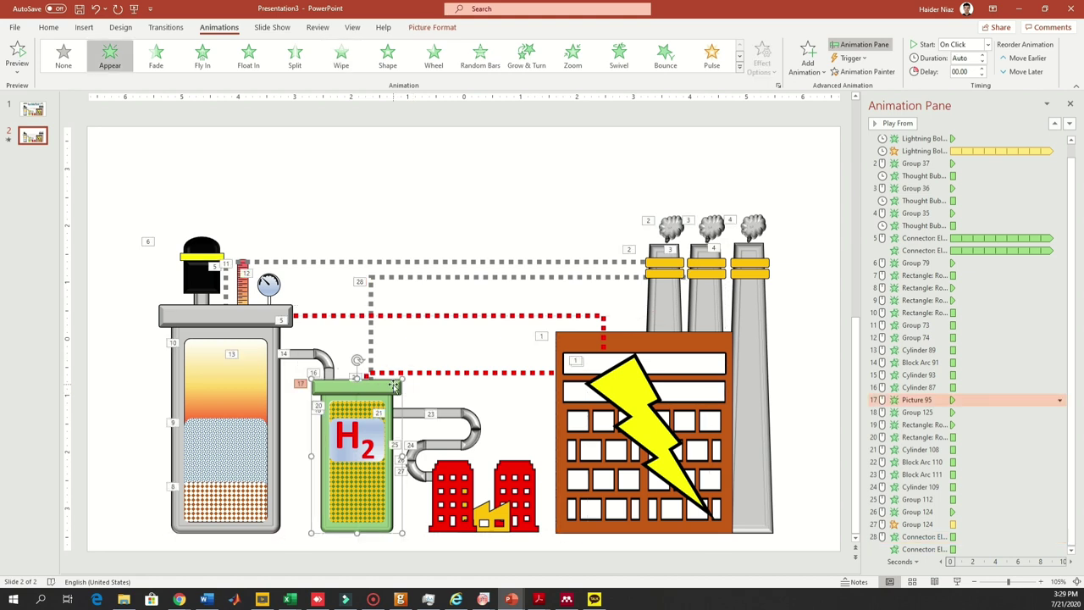
click(906, 538)
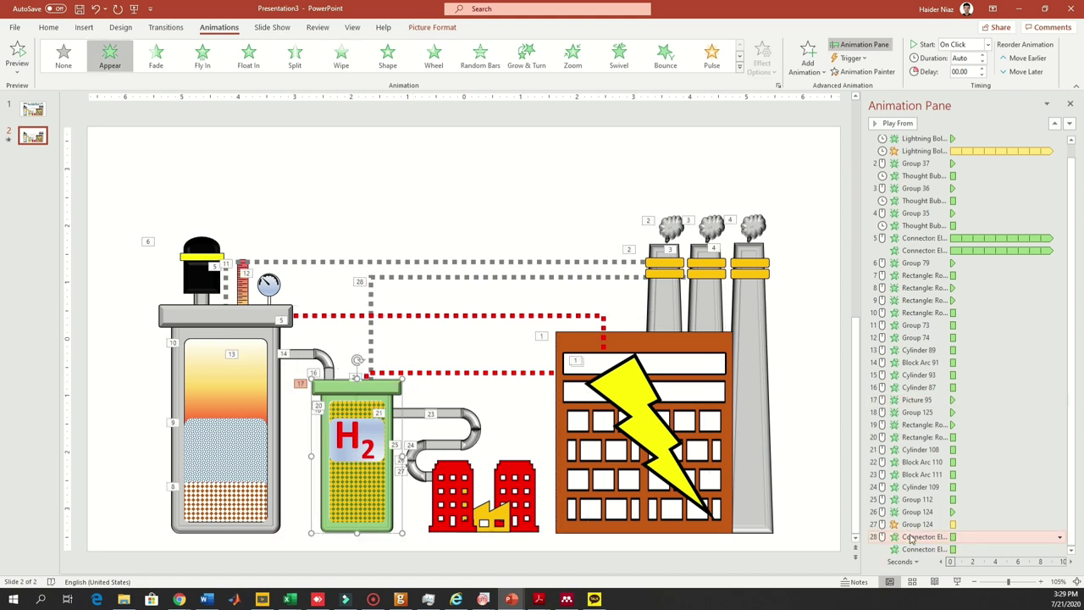
drag(914, 538, 932, 392)
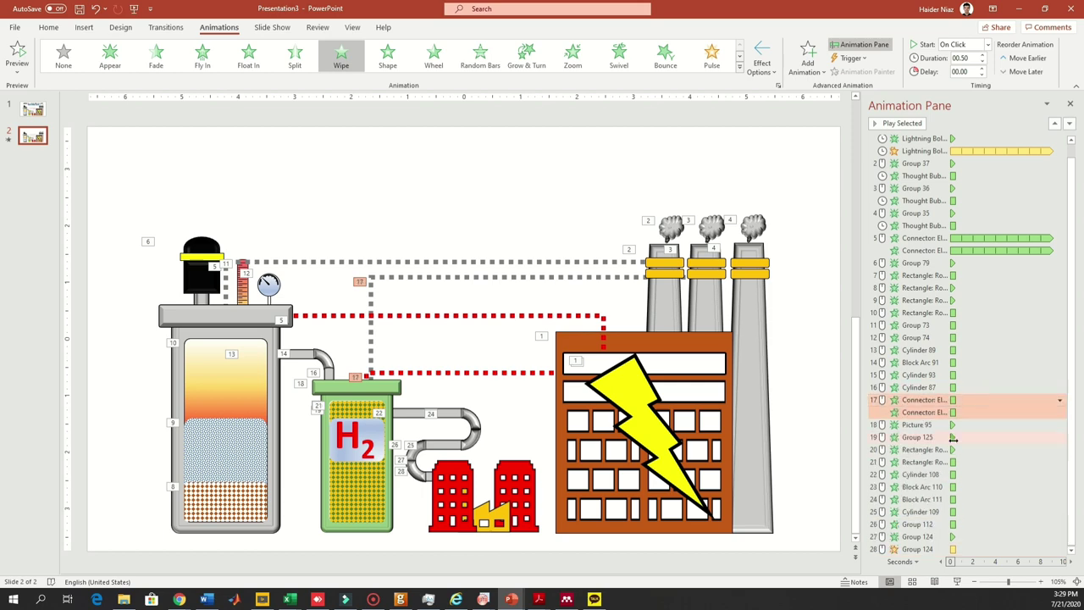
click(957, 581)
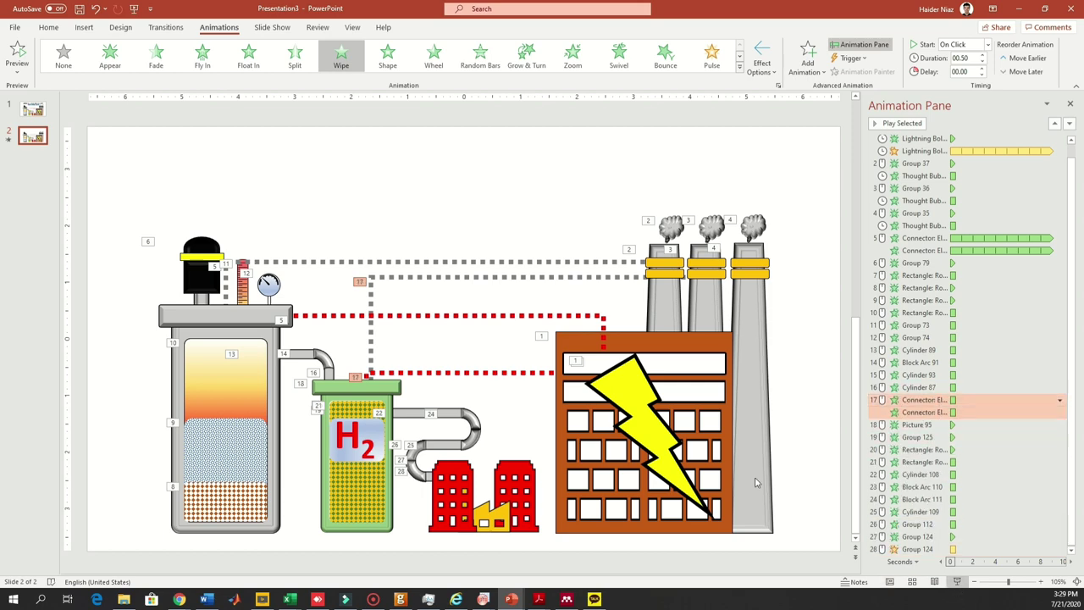